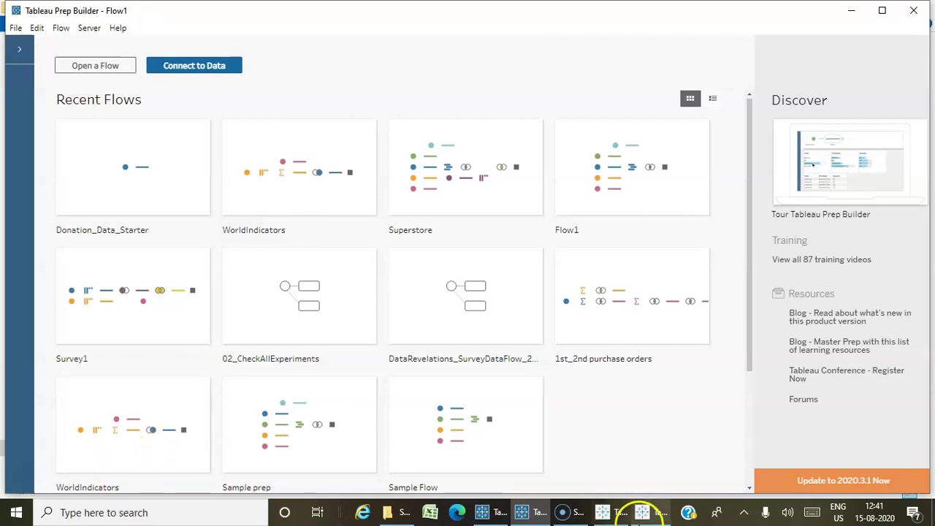
- Maximize the flow window, switch to File Explorer, and review the Superstore Files folder and its Orders South subfolder
click(417, 485)
click(881, 11)
click(398, 511)
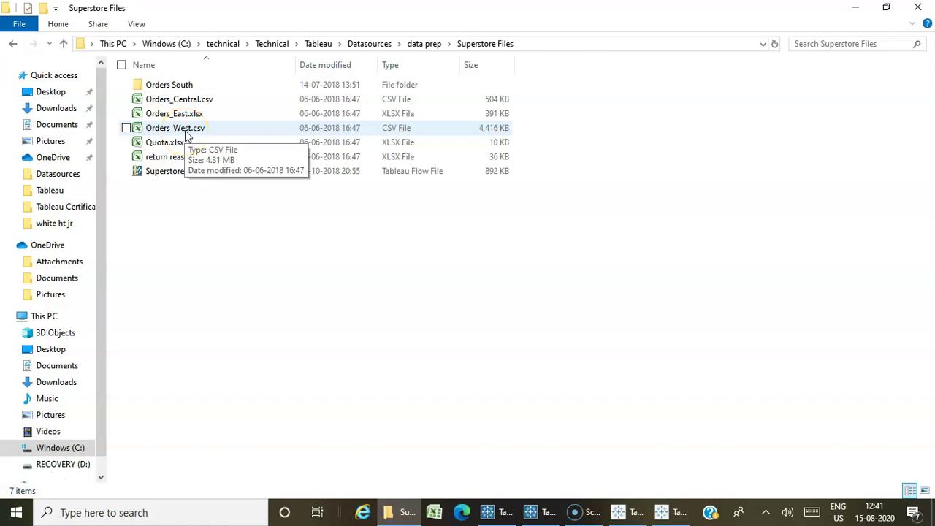
double_click(192, 82)
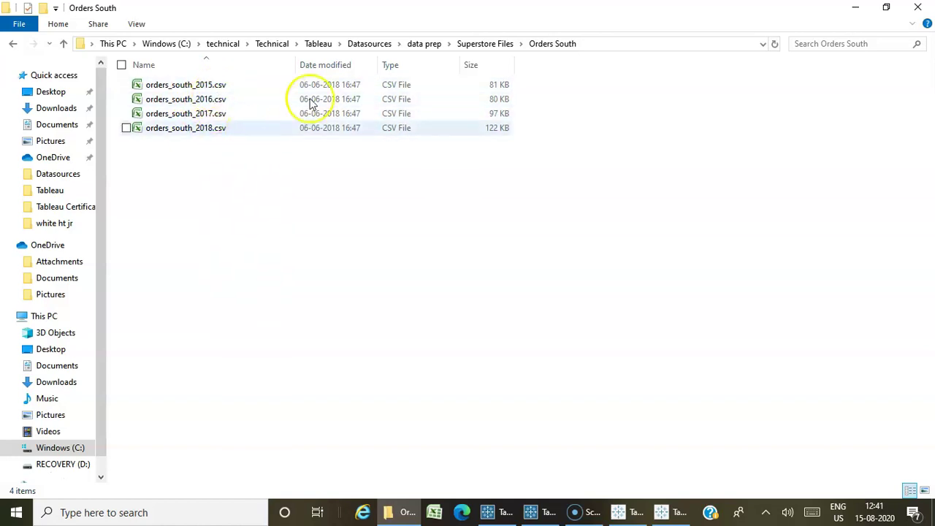
click(488, 47)
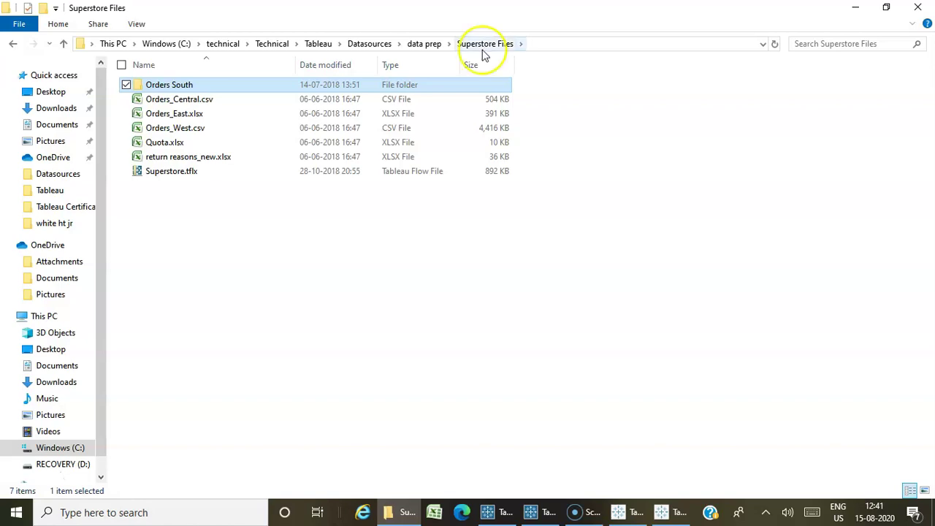
- Switch to Tableau Prep Builder and bring up the available data connection types
click(534, 512)
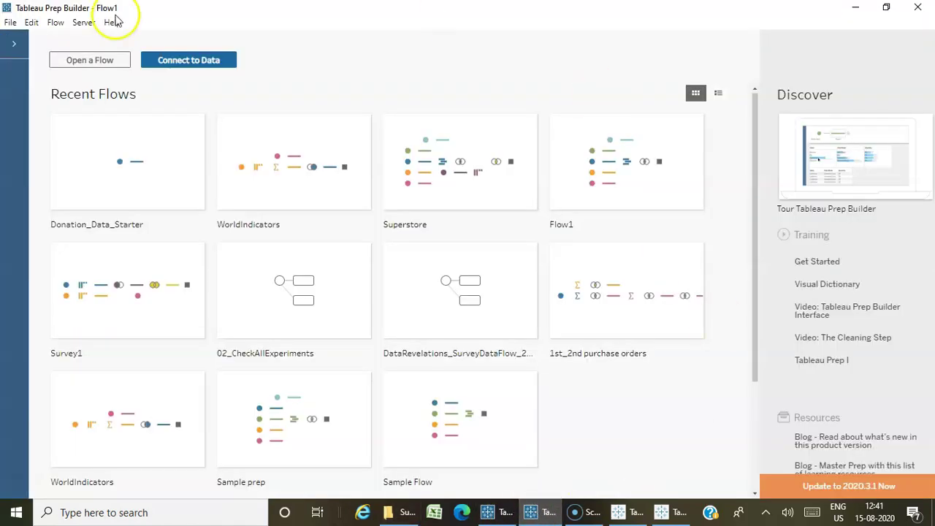
click(195, 62)
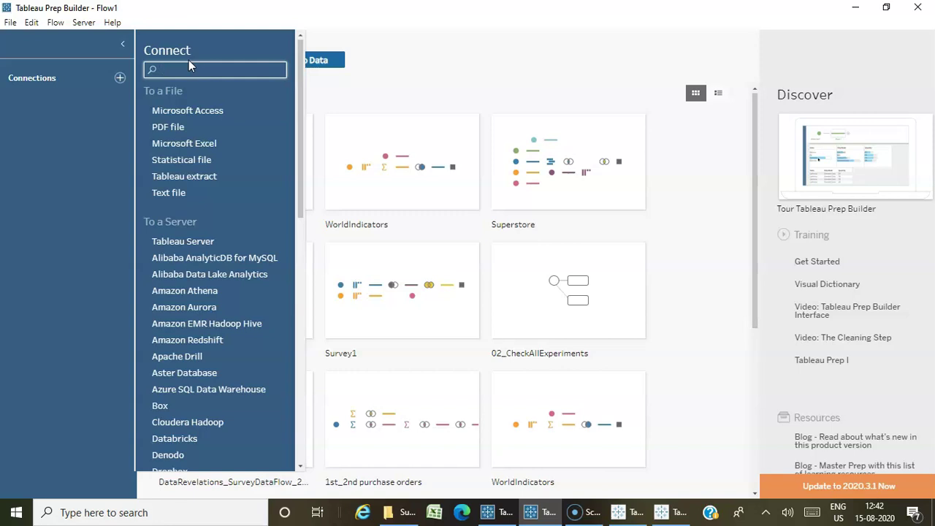
- Switch to File Explorer and examine the yearly CSV files in the Orders South folder
click(385, 510)
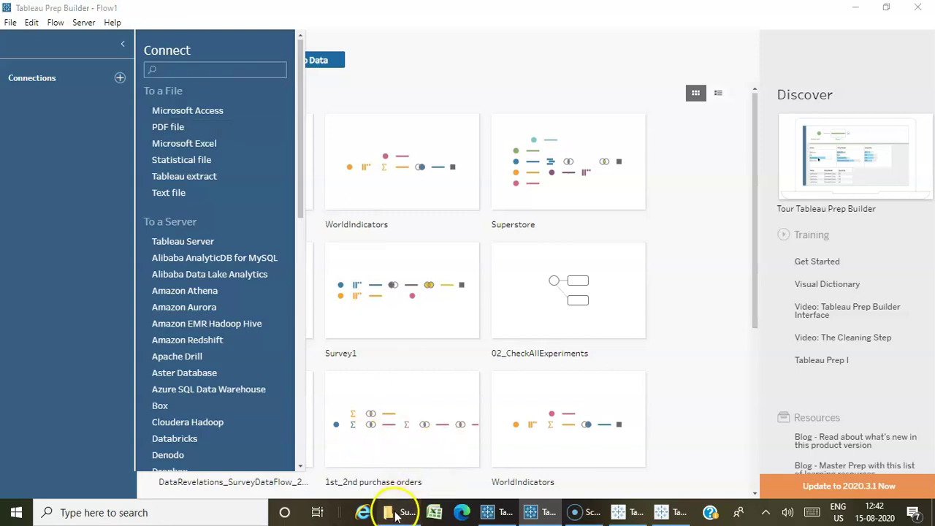
double_click(177, 86)
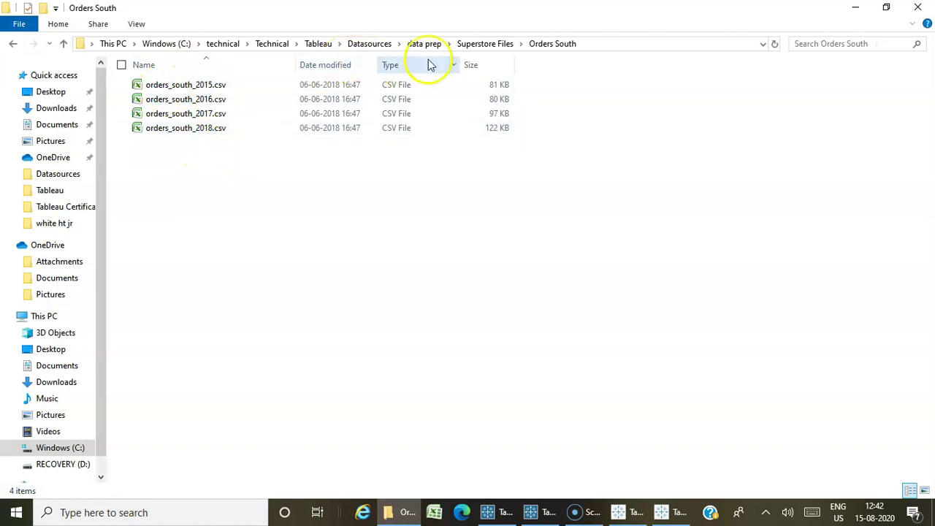
click(475, 42)
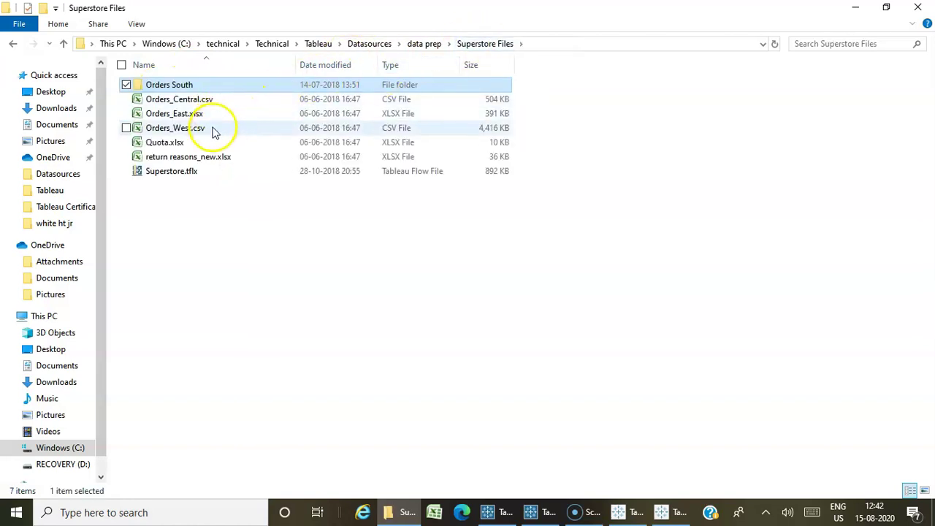
double_click(210, 85)
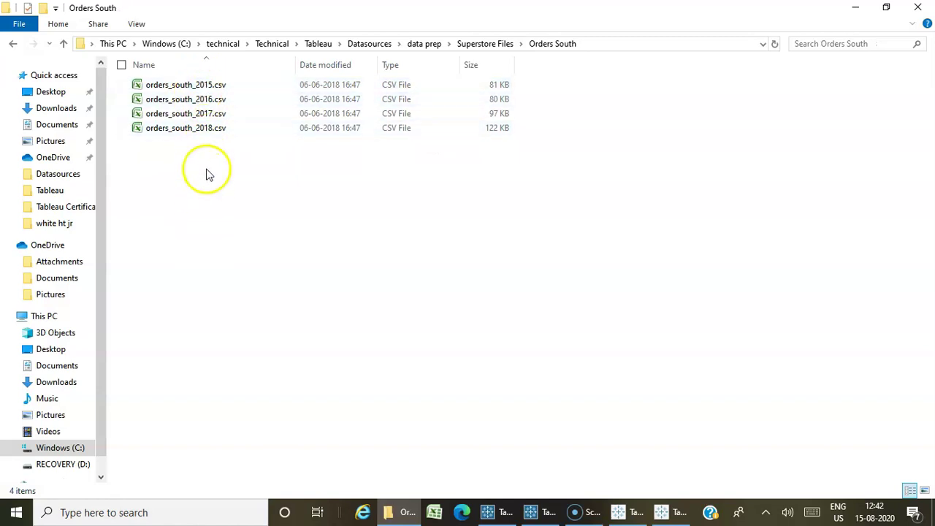
drag(244, 173, 180, 87)
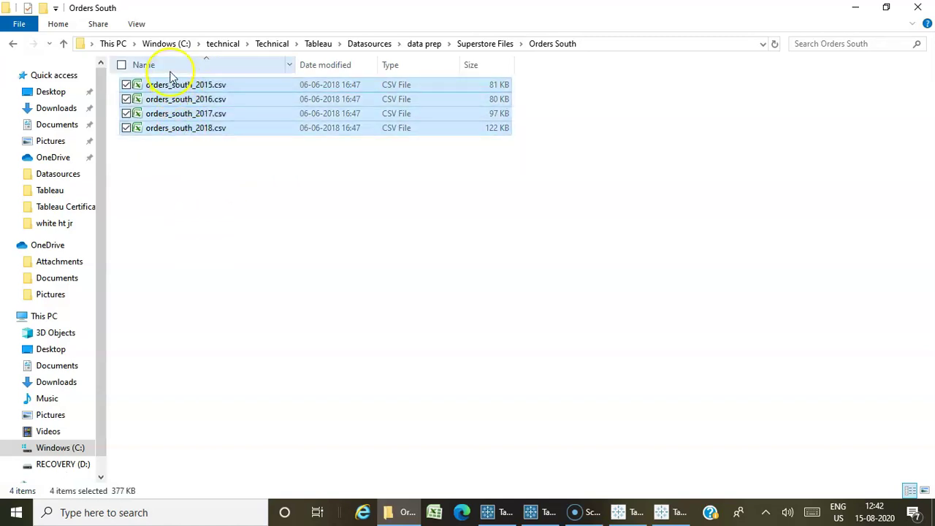
click(198, 175)
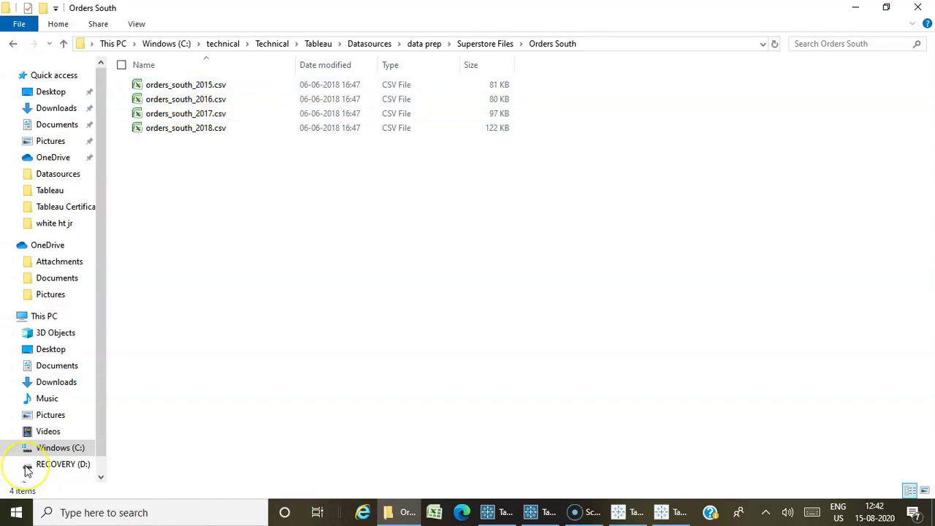
- Switch to Tableau Prep Builder, start a text file connection and browse drive C: to technical, Technical, Tableau, Datasources
click(534, 510)
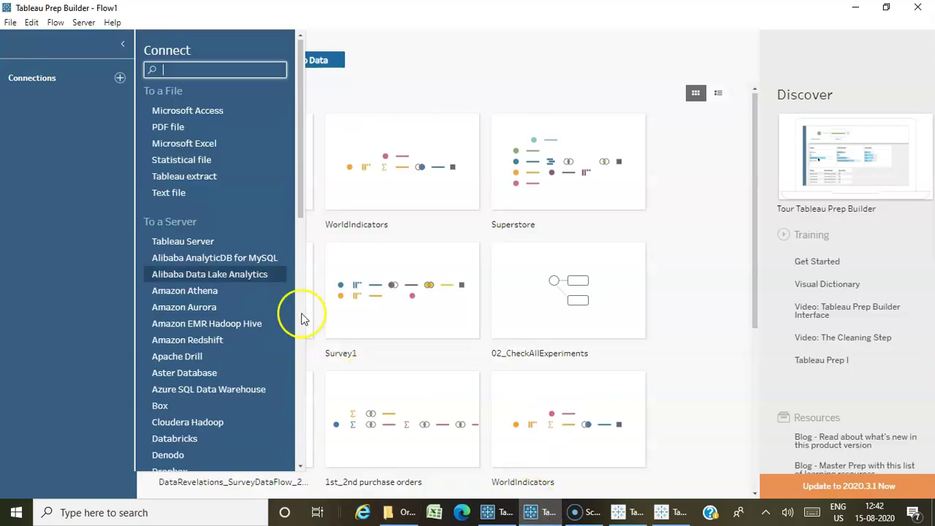
click(217, 194)
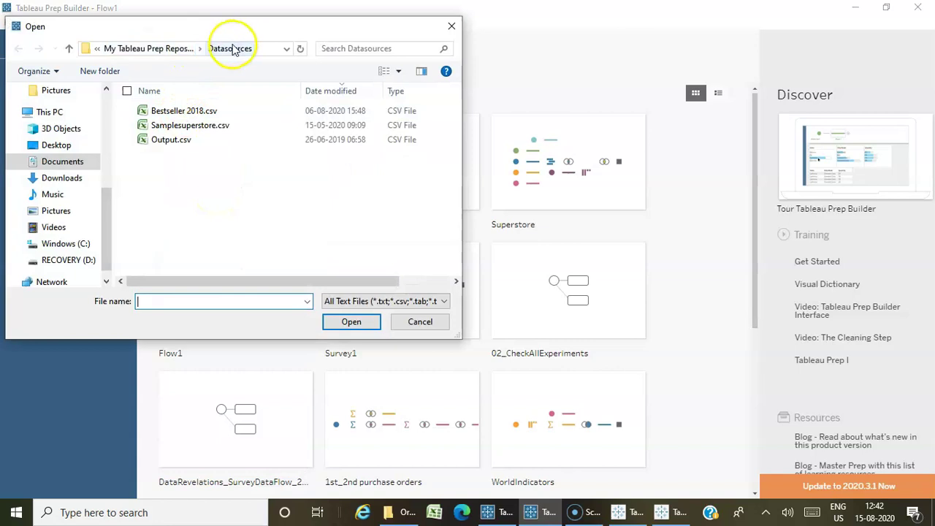
click(73, 245)
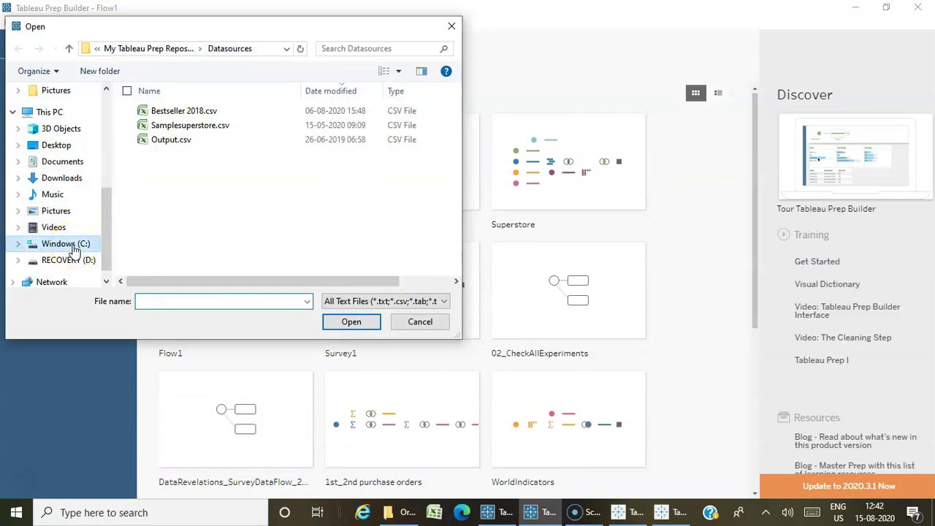
double_click(170, 281)
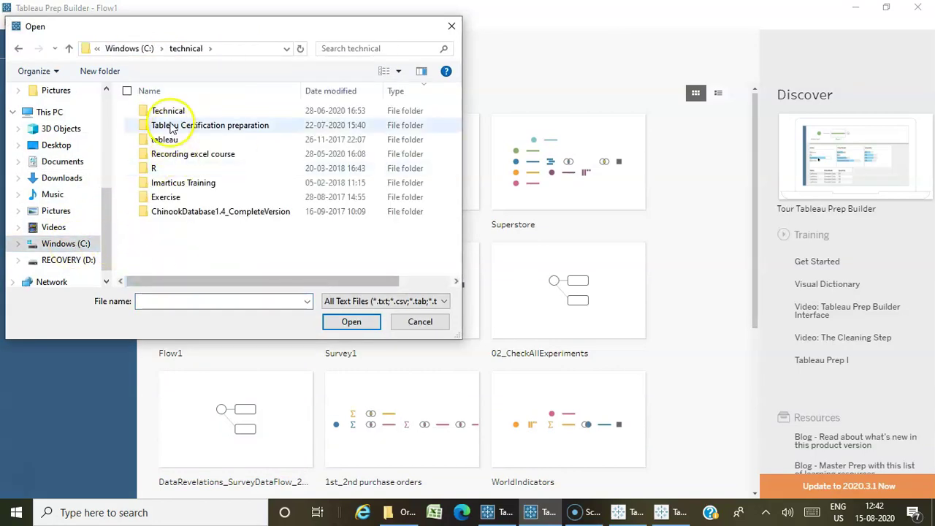
double_click(173, 111)
scroll(179, 219, down, 5)
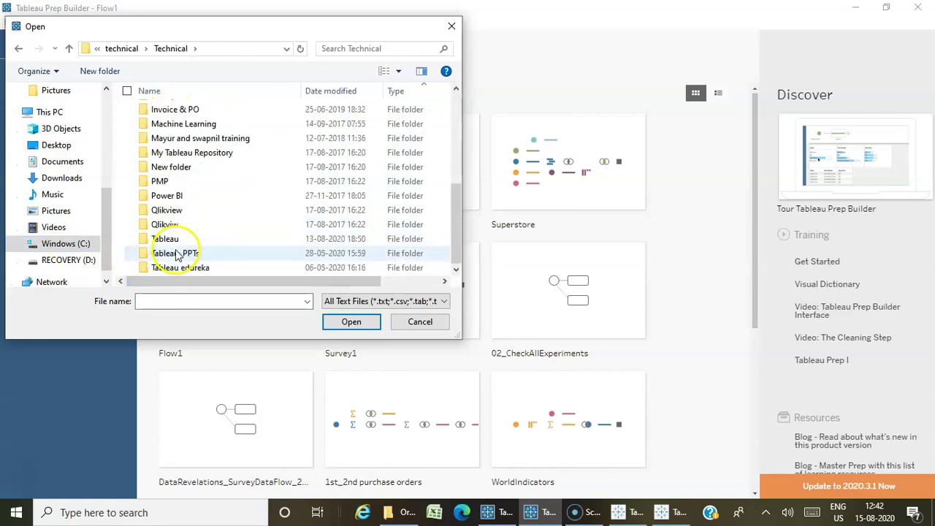
double_click(179, 241)
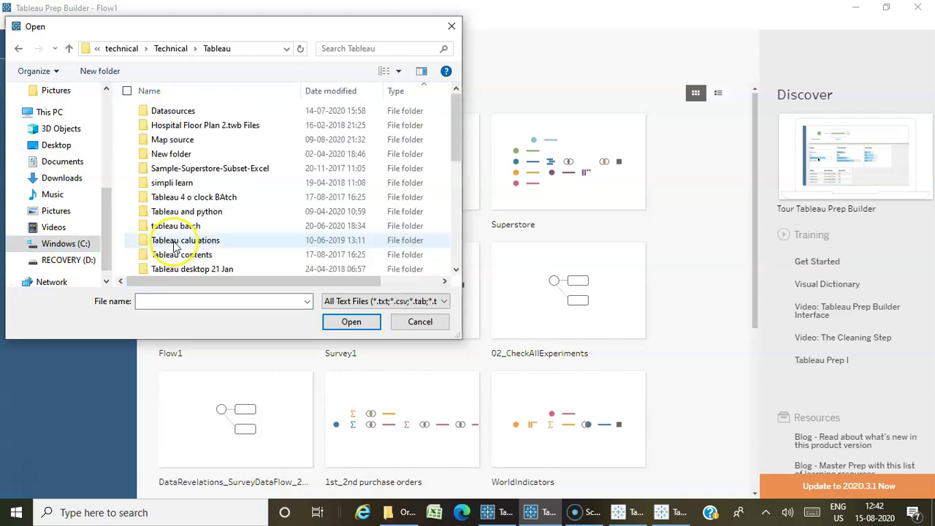
double_click(173, 111)
- Connect to orders_south_2015.csv from the Orders South folder inside data prep, Superstore Files
click(187, 127)
double_click(185, 127)
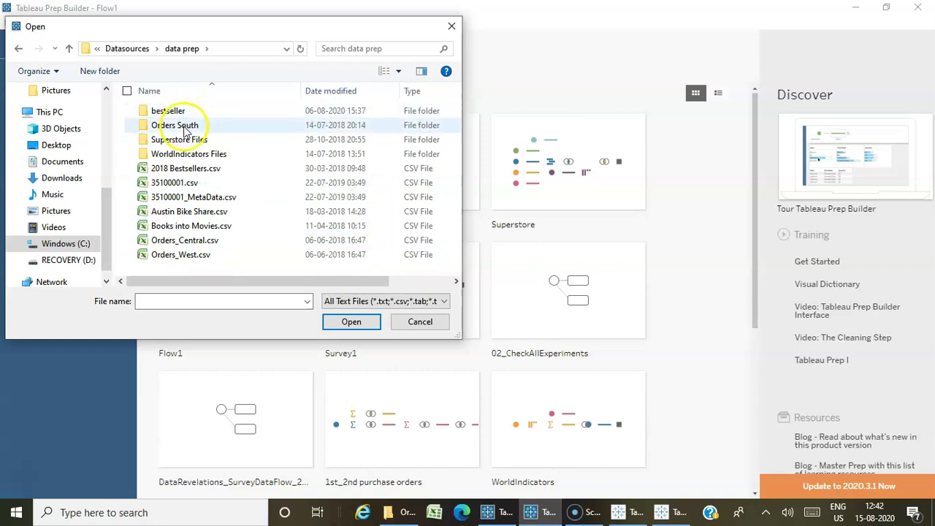
double_click(187, 140)
double_click(188, 112)
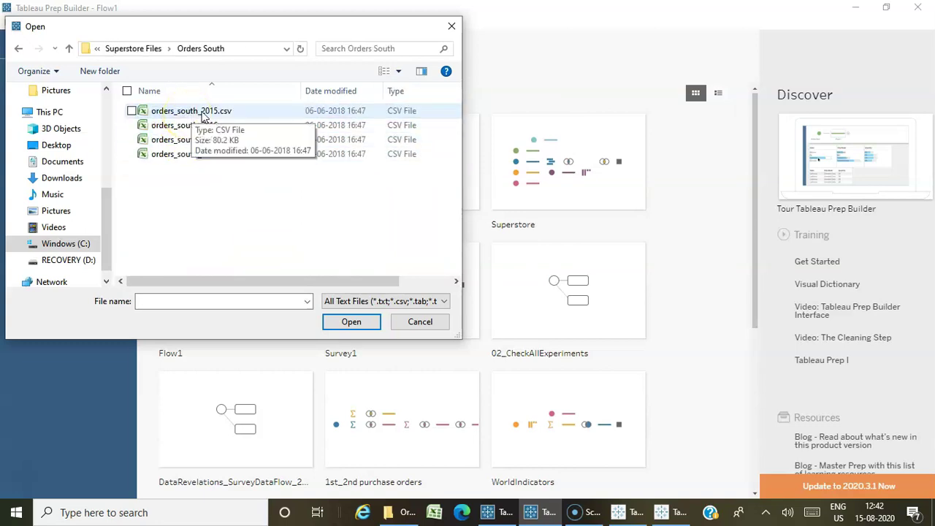
click(203, 117)
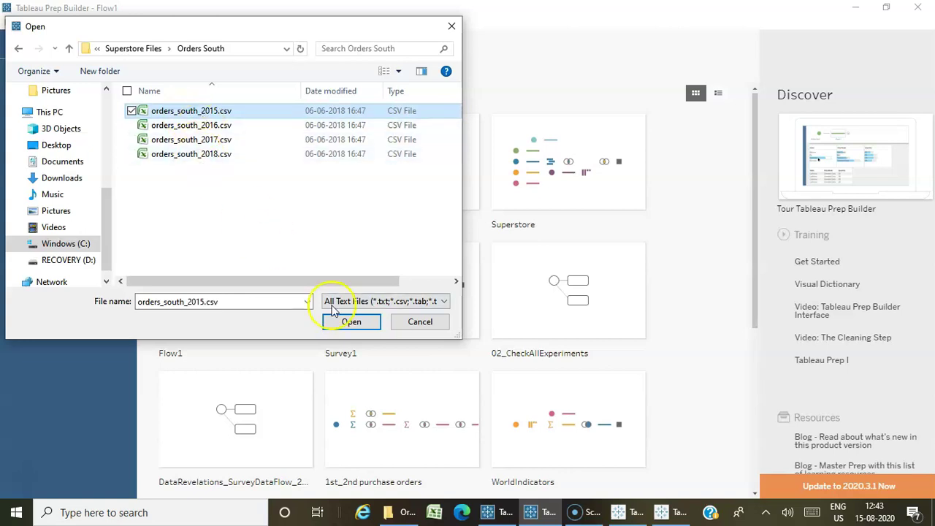
click(347, 321)
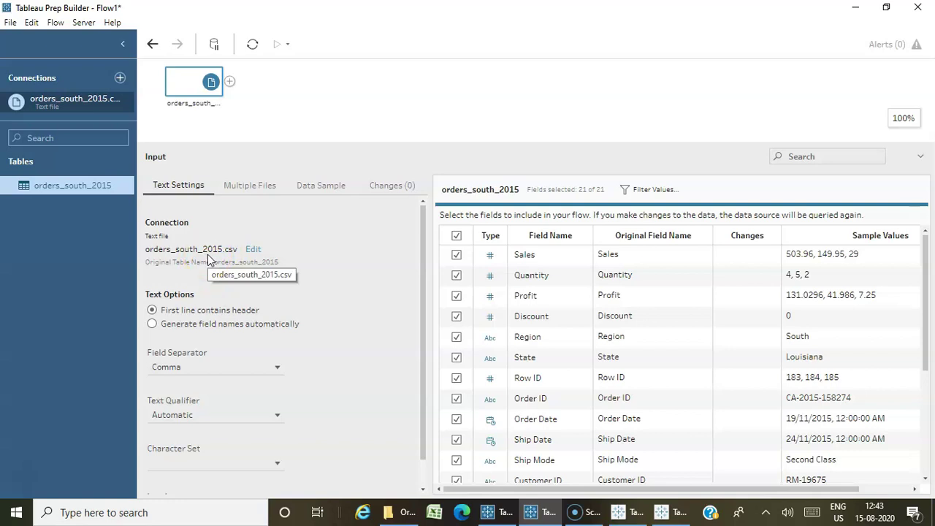
- Apply a wildcard union to the orders_south_2015 input, including all files in the Orders South folder
click(242, 189)
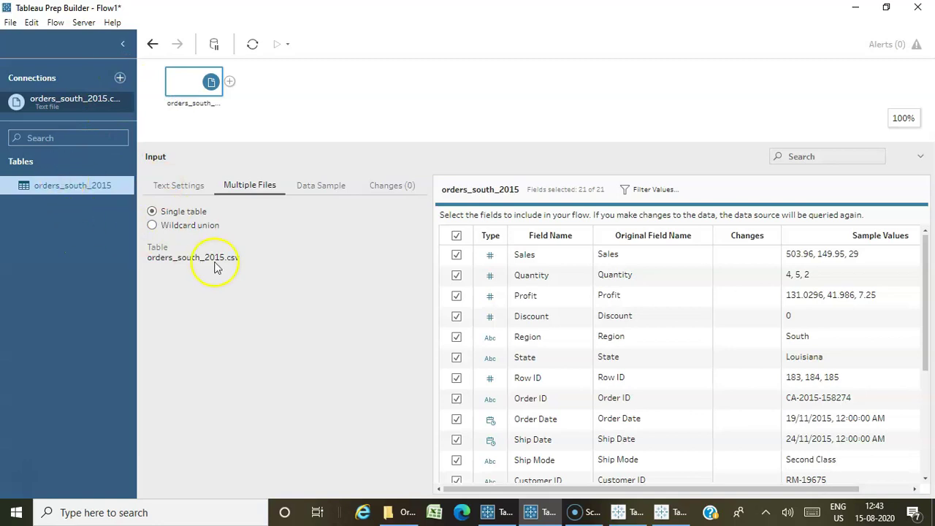
click(165, 227)
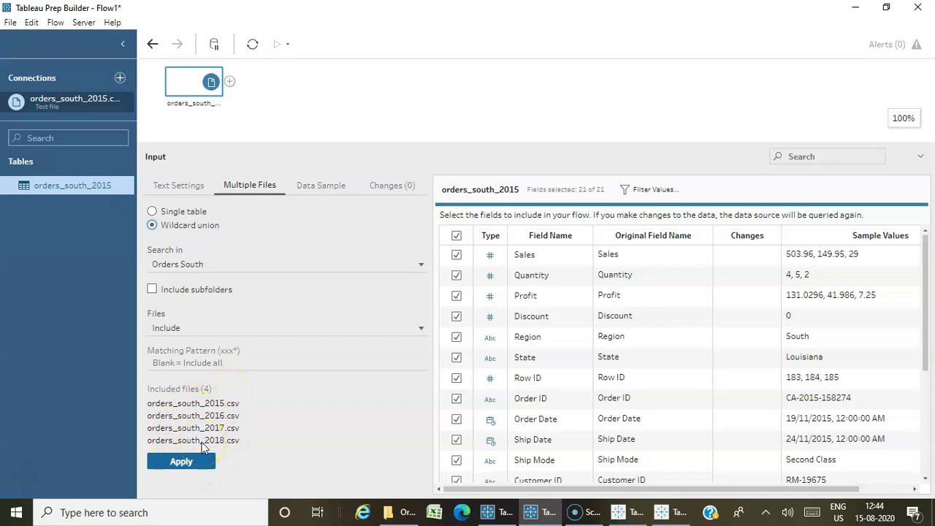
click(191, 465)
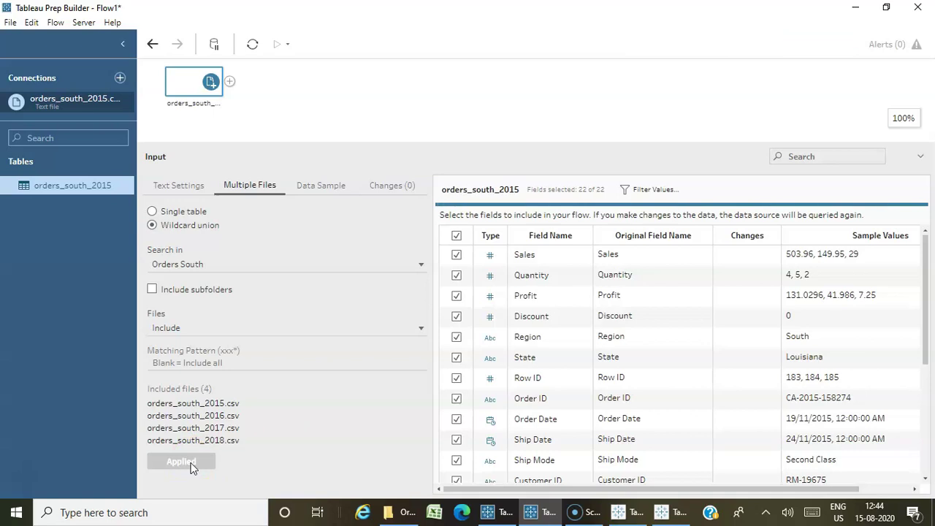
- Review the input's full field list through File Paths and look at its data sample settings
scroll(629, 330, down, 3)
scroll(635, 332, down, 1)
scroll(636, 339, up, 5)
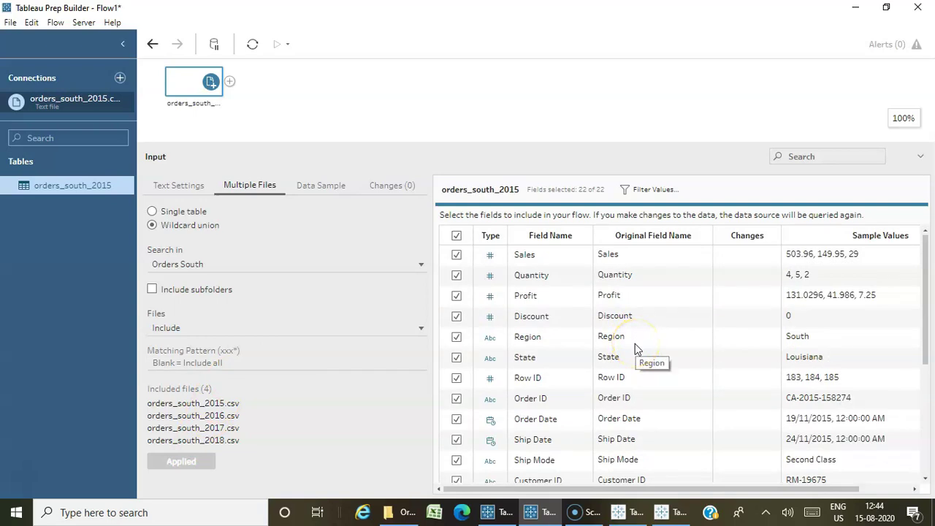
scroll(634, 345, down, 3)
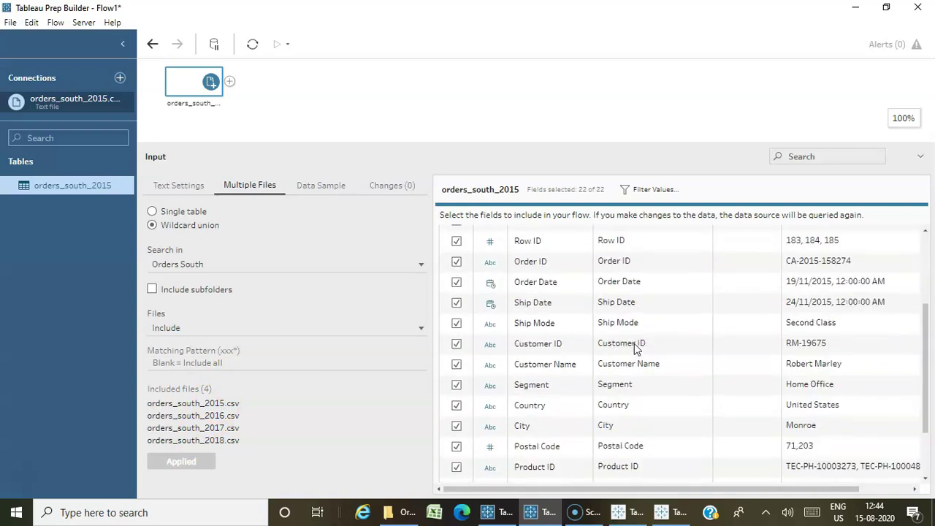
scroll(634, 350, down, 1)
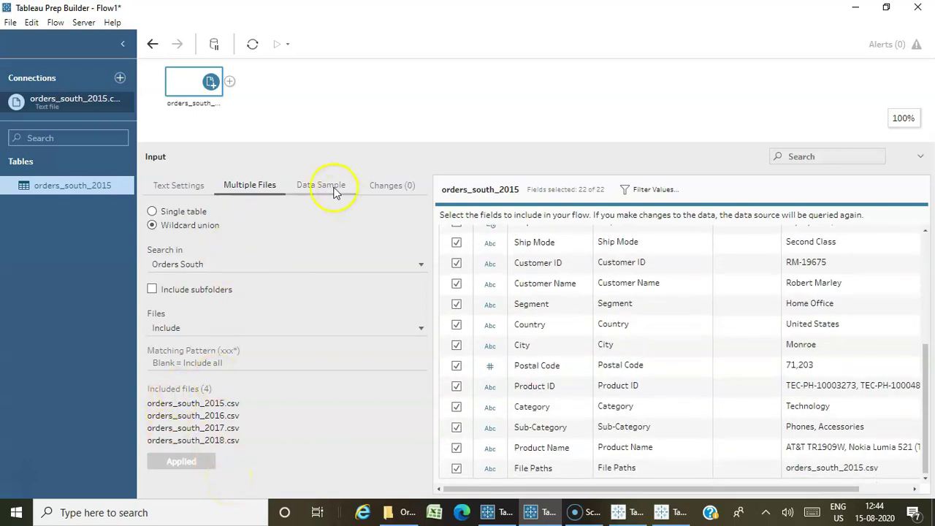
click(331, 189)
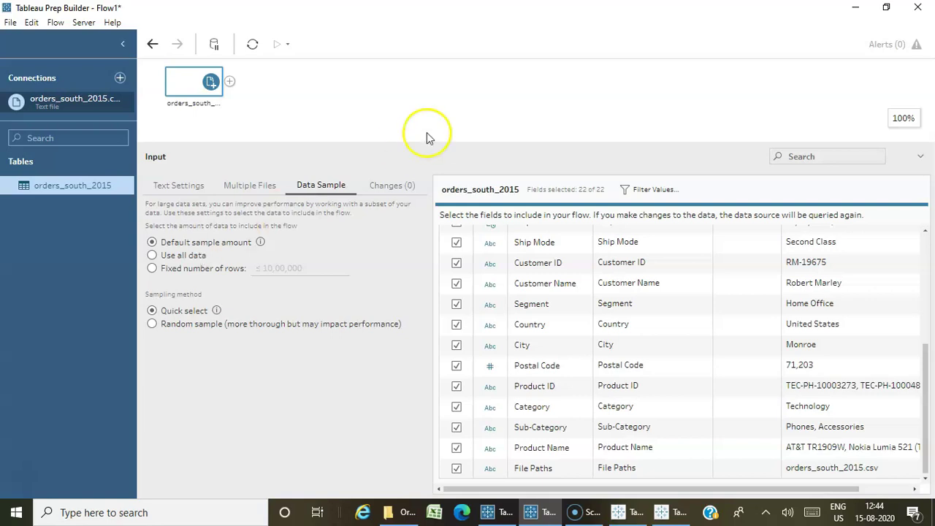
- Add a cleaning step after the orders_south_2015 input and inspect its Order Date field profile
click(309, 104)
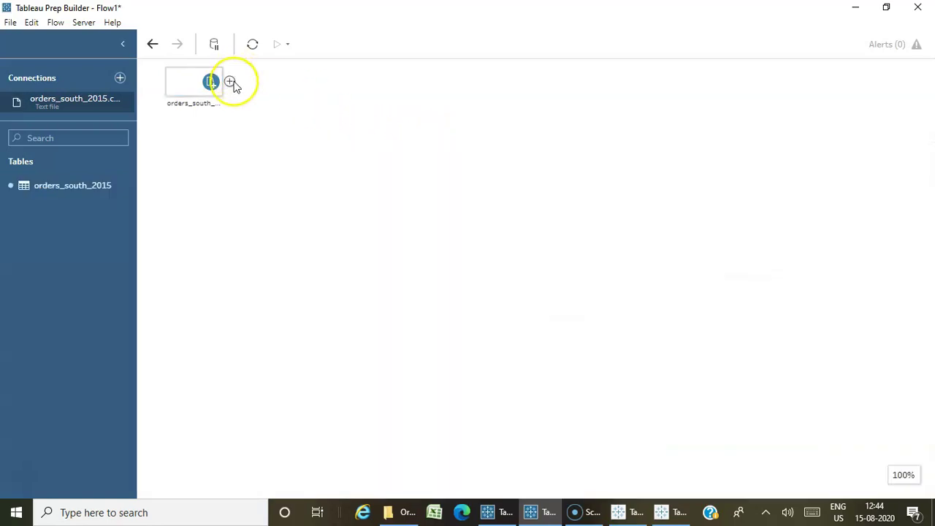
click(231, 82)
click(256, 115)
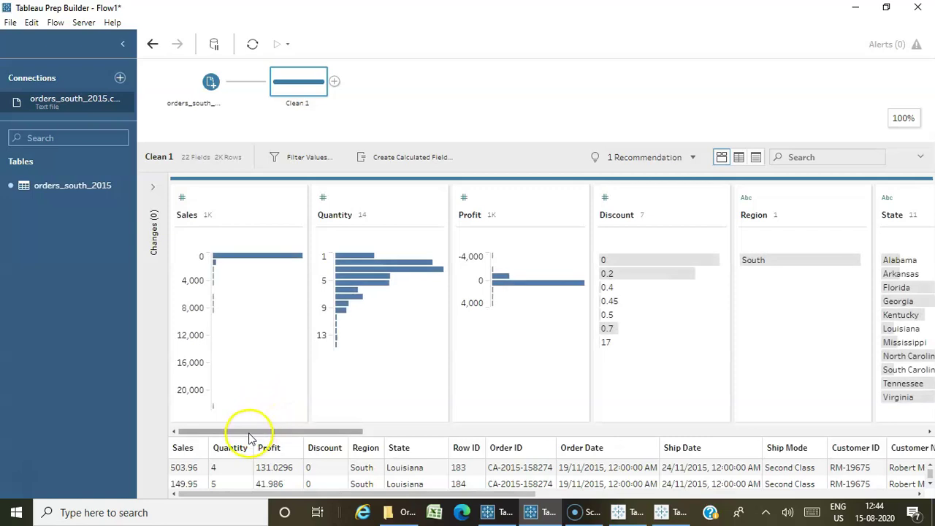
drag(246, 432, 448, 427)
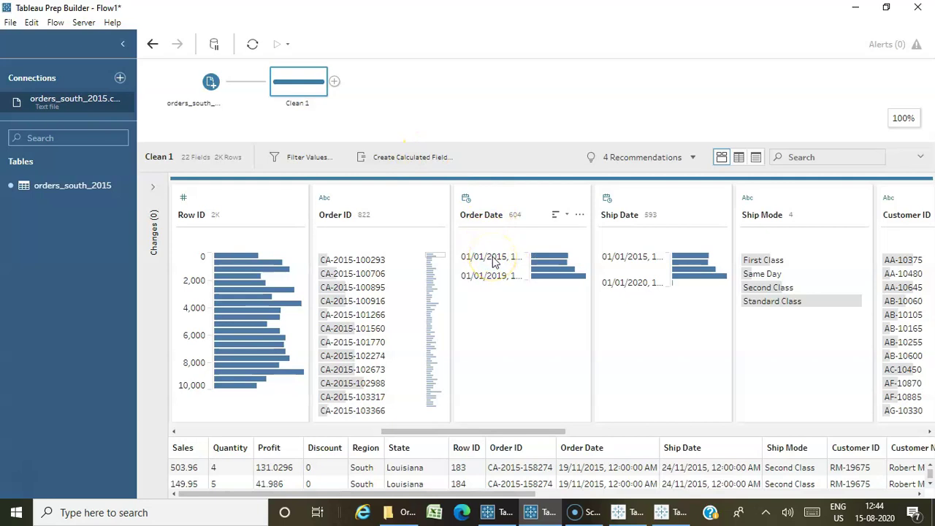
click(205, 101)
right_click(208, 99)
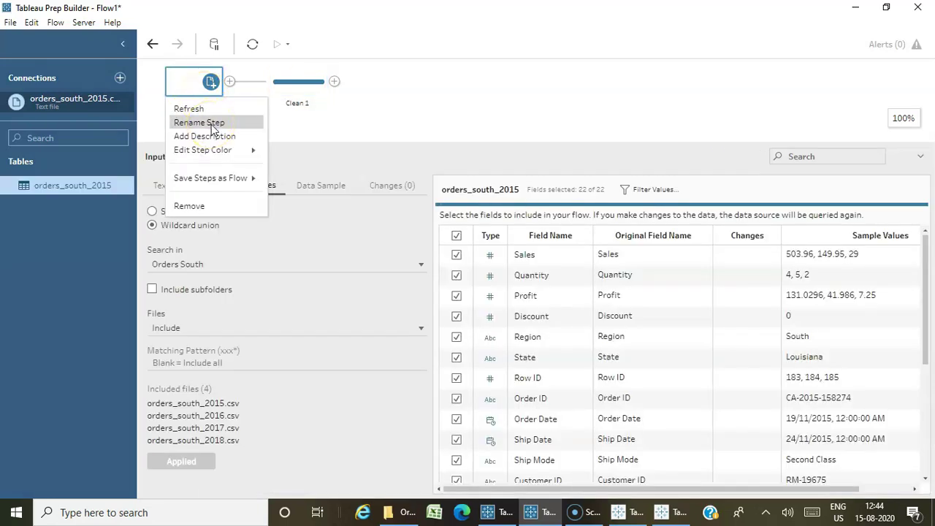
click(211, 124)
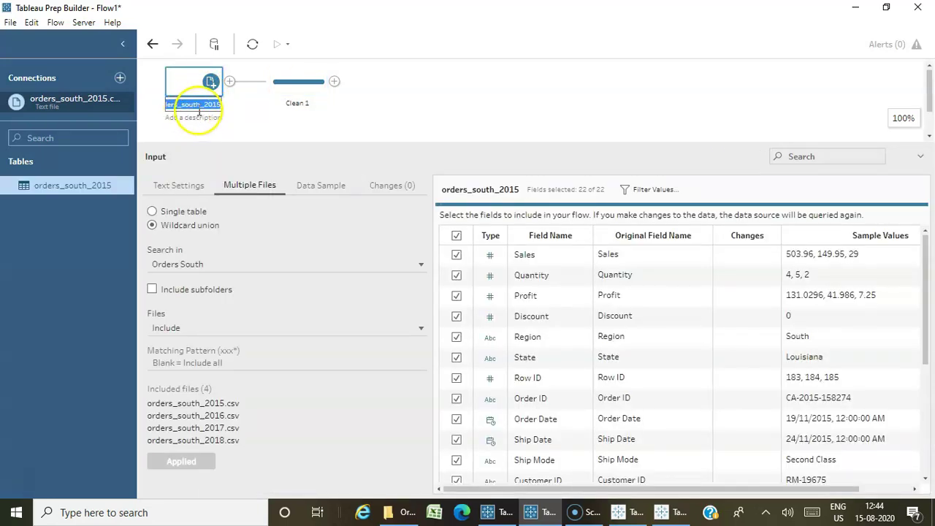
click(296, 88)
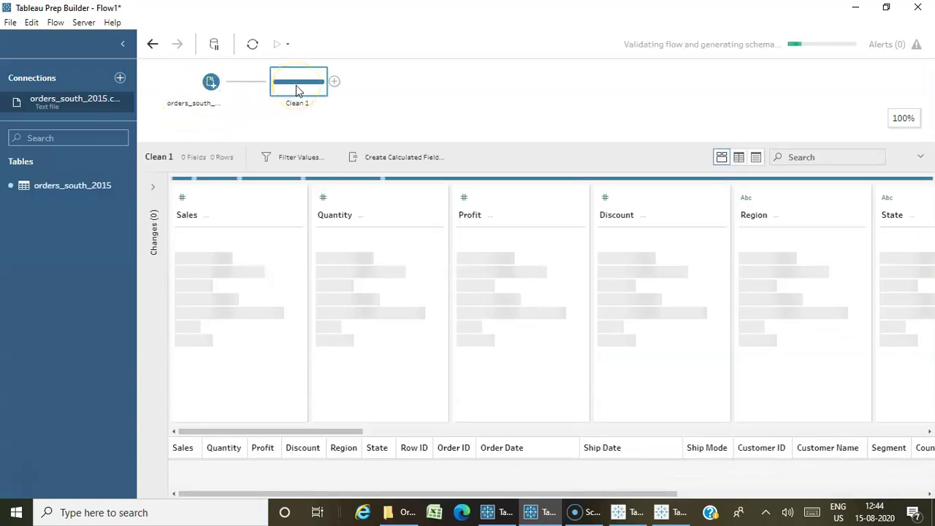
- Rename the orders_south_2015 input step as Orders_South and review its wildcard union settings
right_click(192, 100)
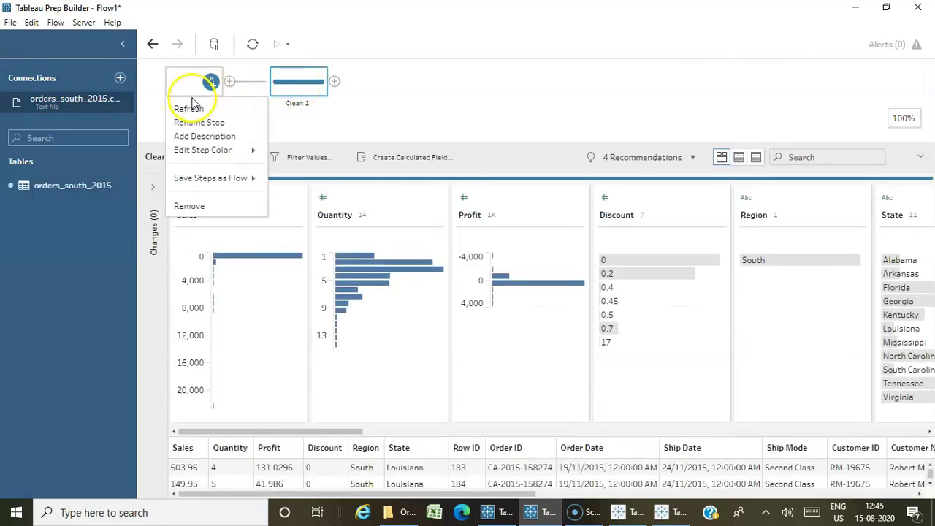
click(199, 122)
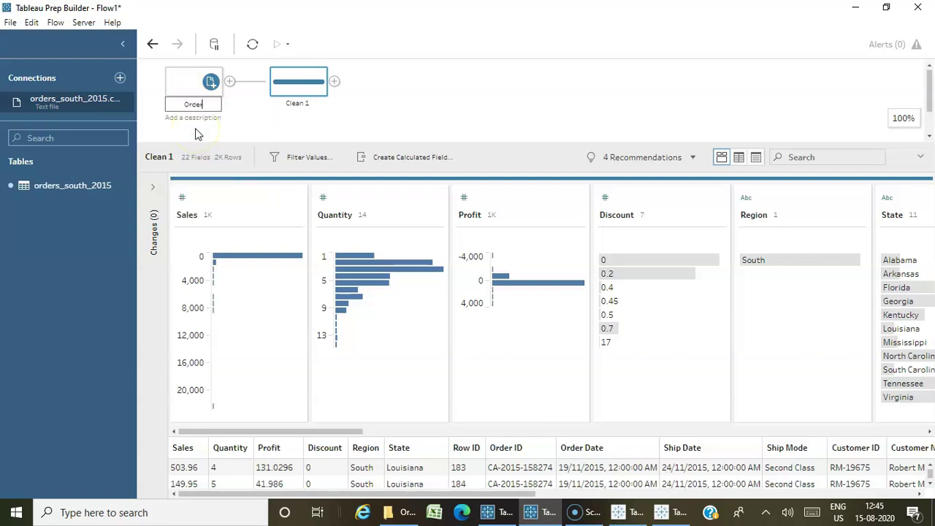
text(Orders_South)
click(424, 128)
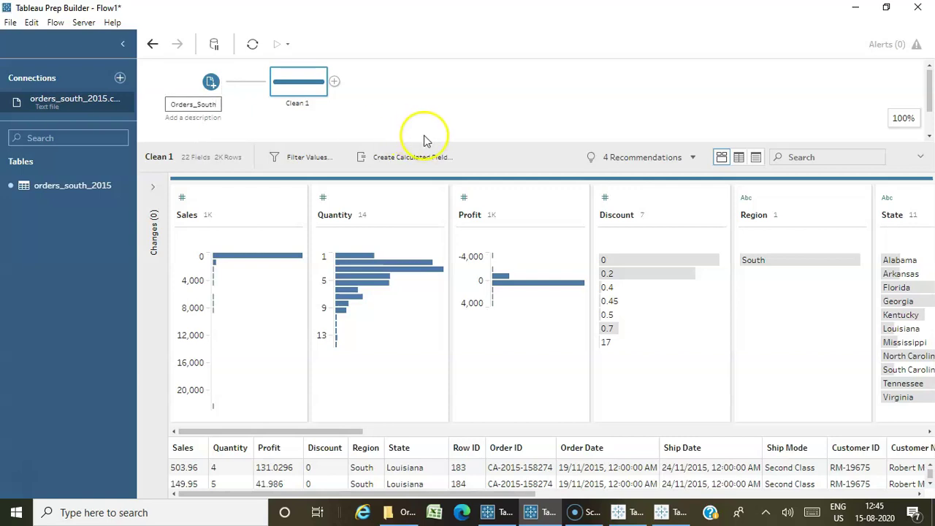
click(209, 80)
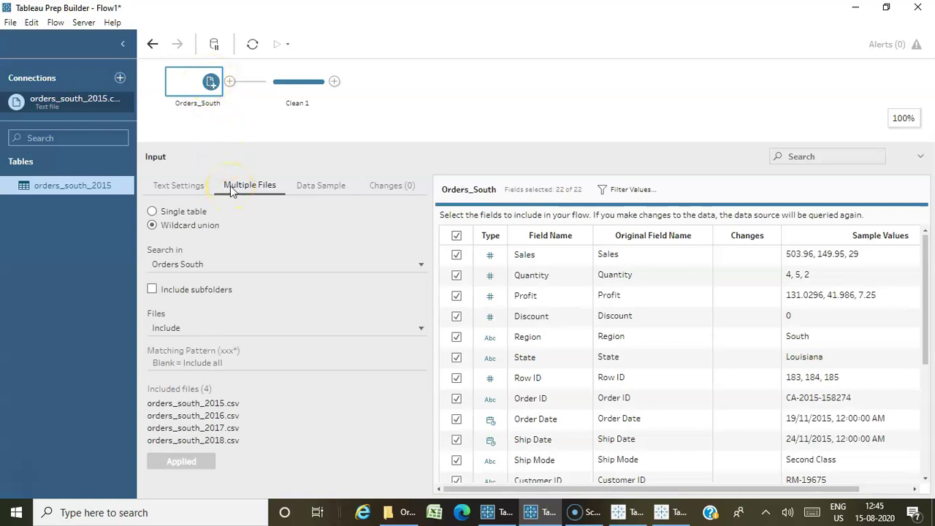
click(300, 82)
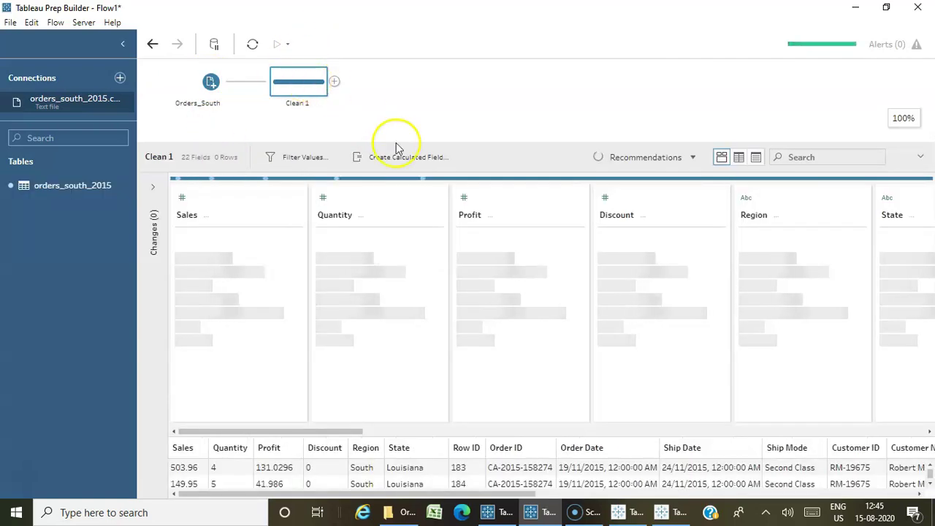
- Connect to the text file Orders_Central.csv in the Superstore Files folder
click(120, 78)
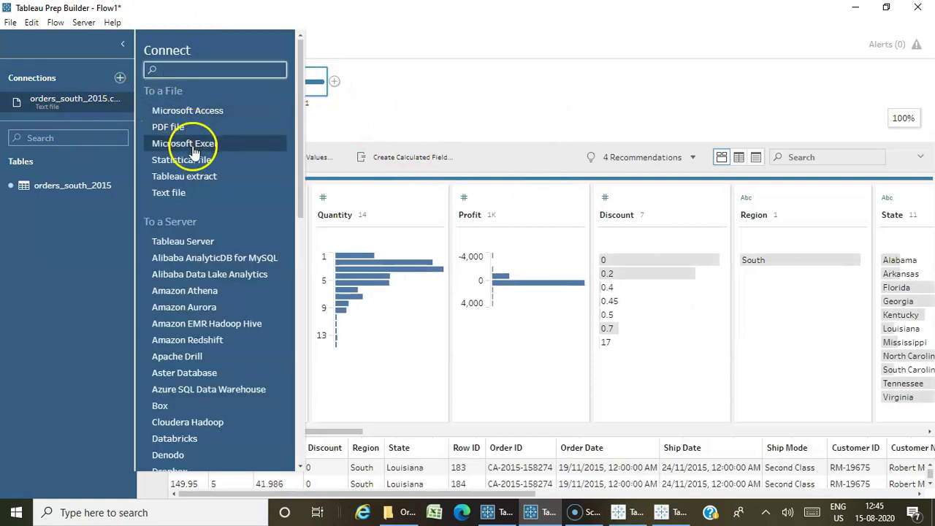
click(193, 195)
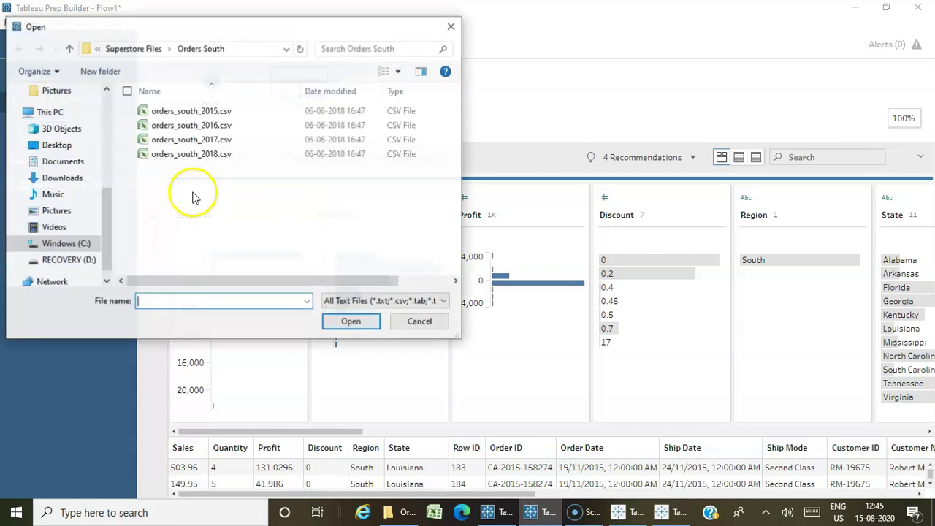
click(139, 48)
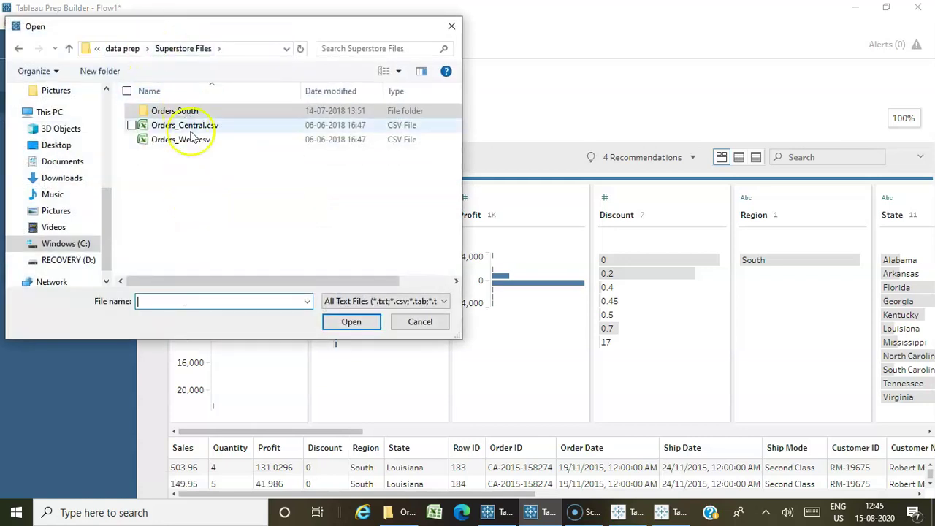
click(187, 126)
click(351, 321)
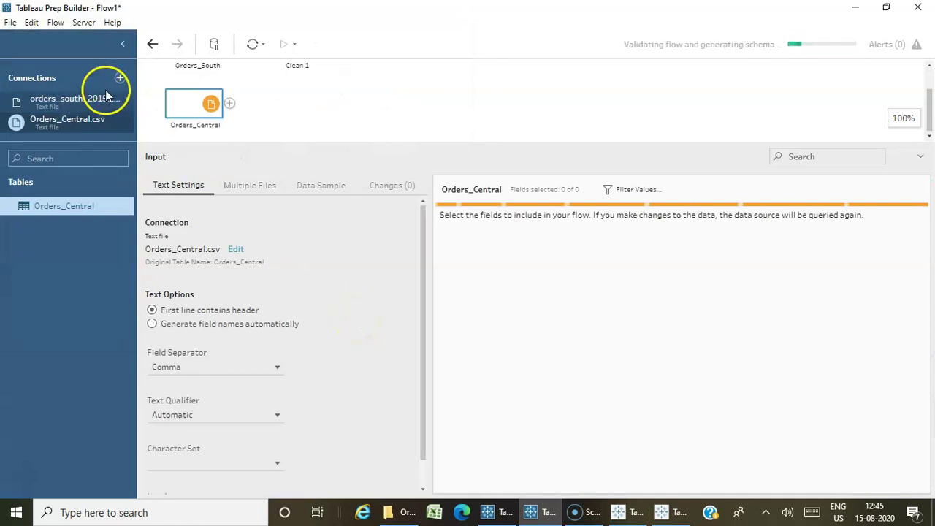
- Connect to the text file Orders_West.csv in the Superstore Files folder
click(120, 77)
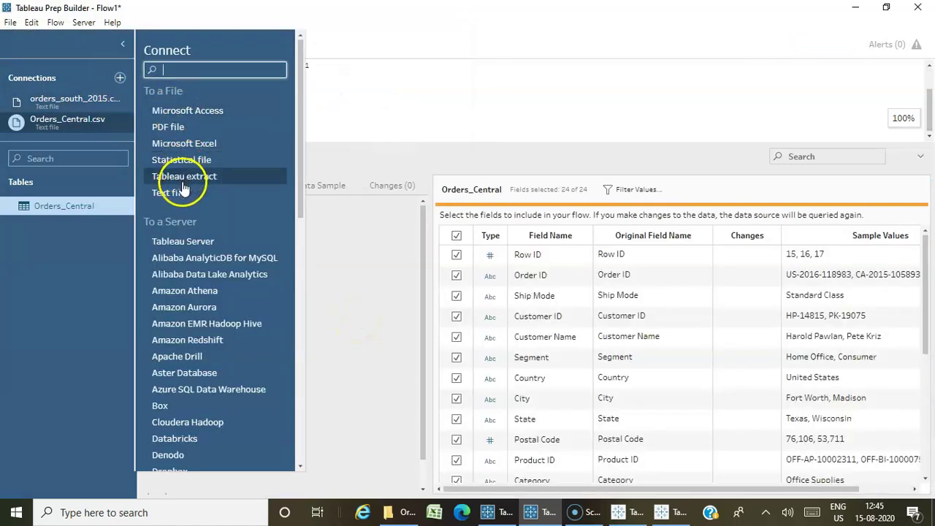
click(182, 192)
click(194, 141)
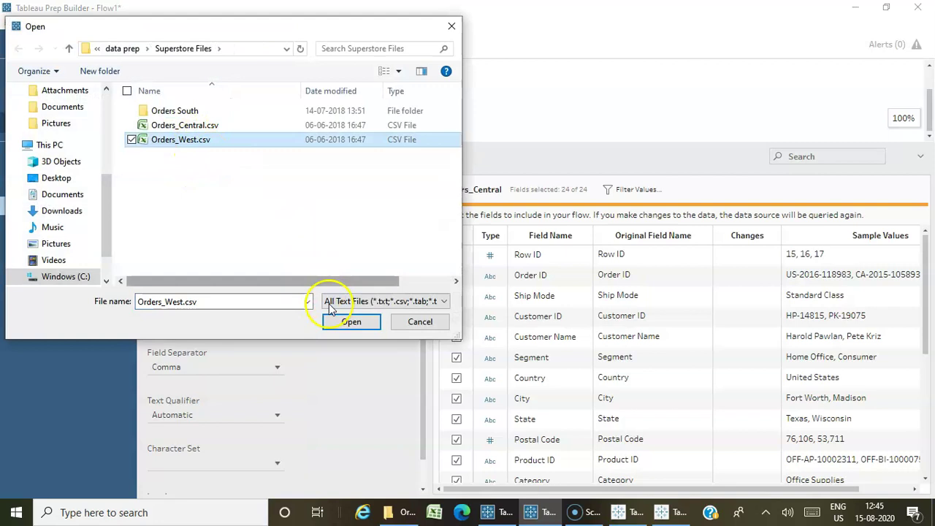
click(350, 321)
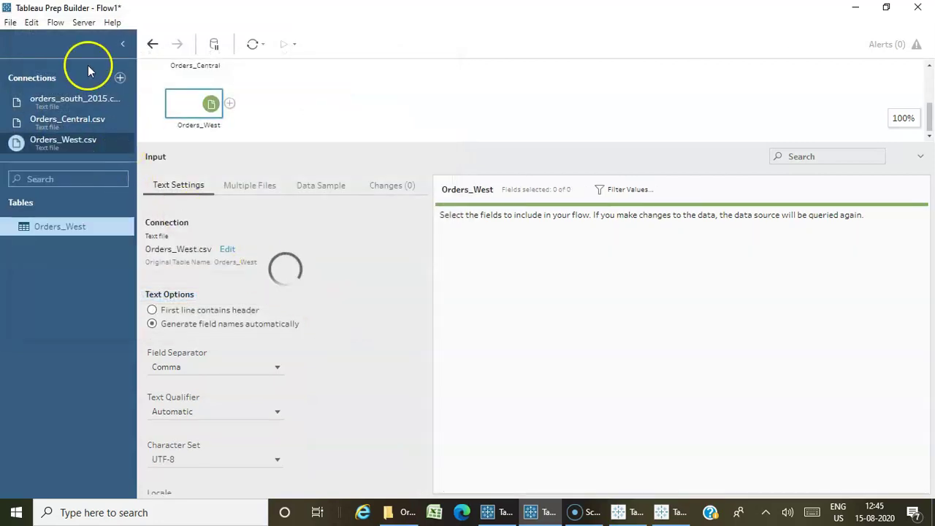
click(120, 77)
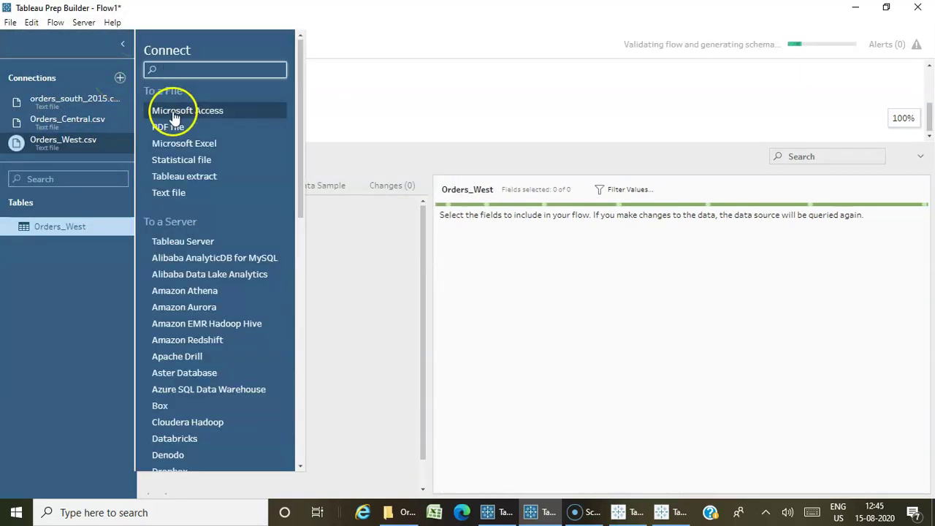
click(175, 193)
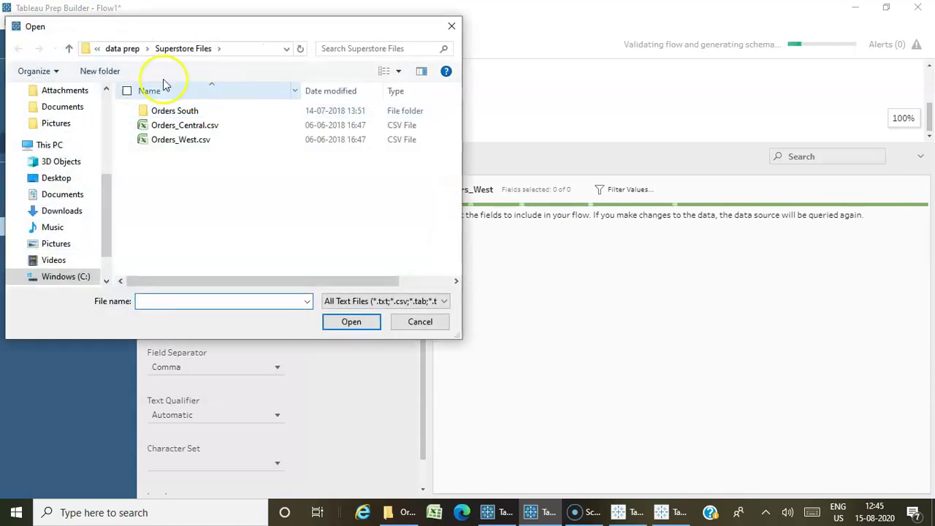
click(420, 322)
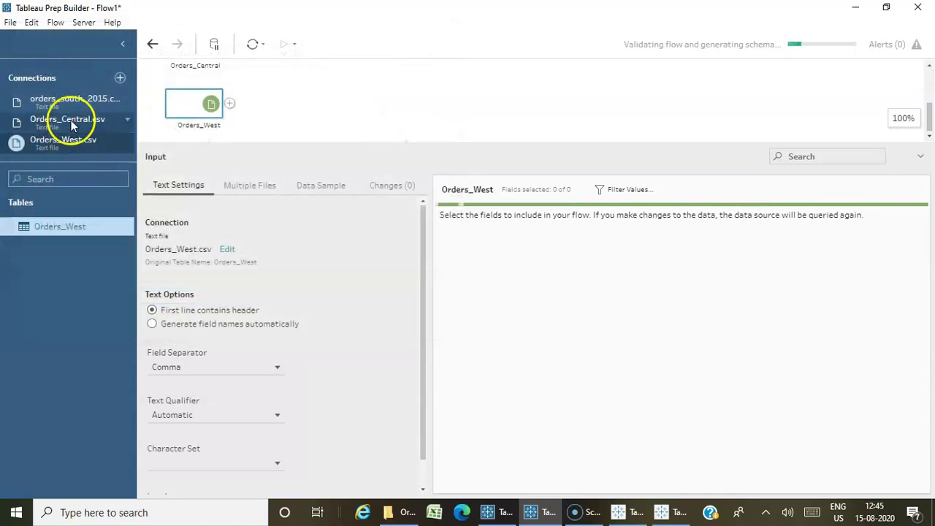
- Connect to the Microsoft Excel file Orders_East.xlsx in the Superstore Files folder
click(120, 77)
click(196, 147)
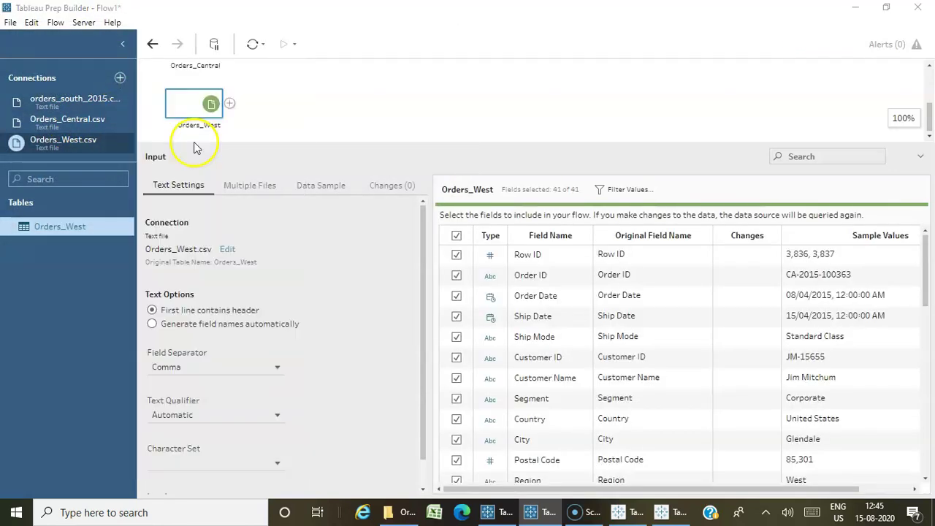
click(191, 128)
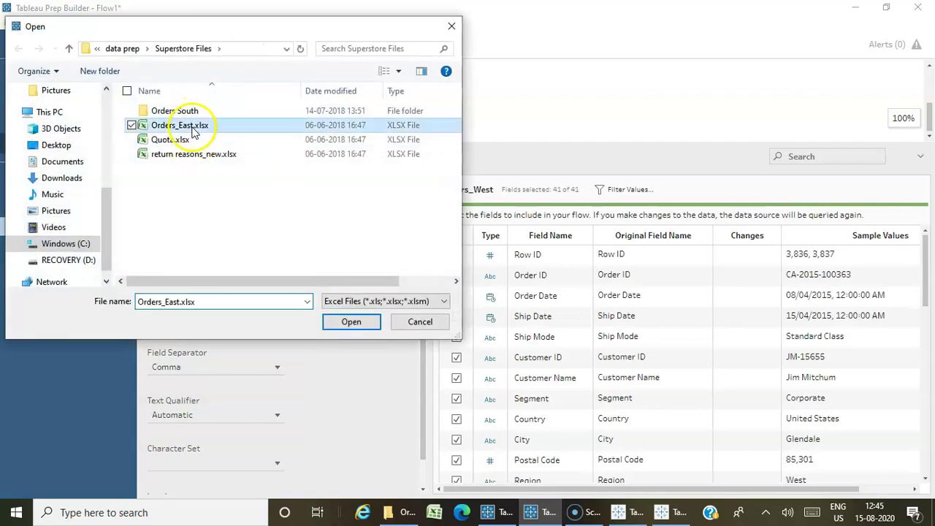
click(351, 322)
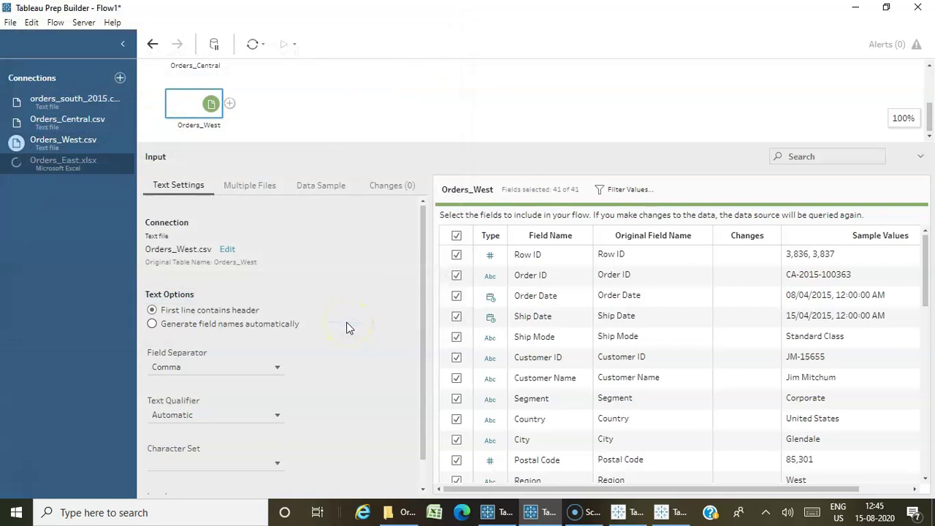
- Add a cleaning step after each of the Orders_Central, Orders_West and Orders_East inputs
drag(305, 144, 311, 319)
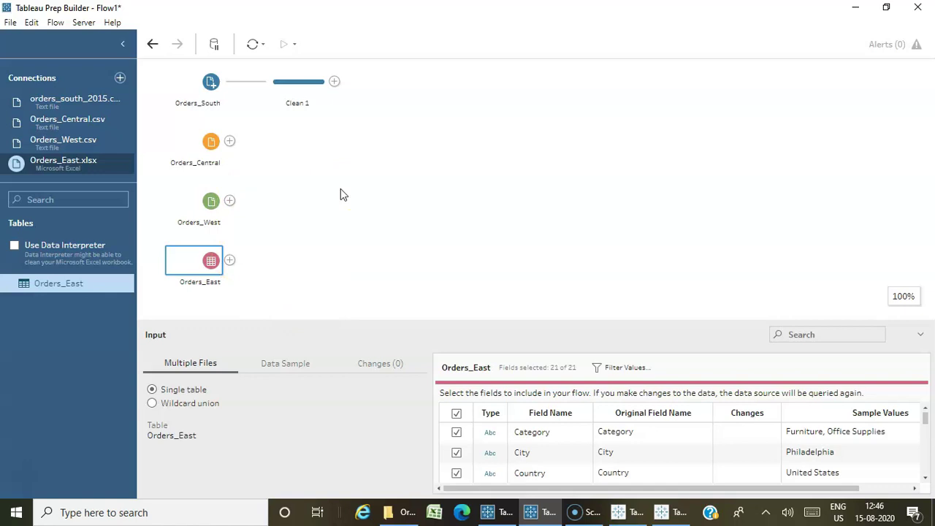
click(230, 141)
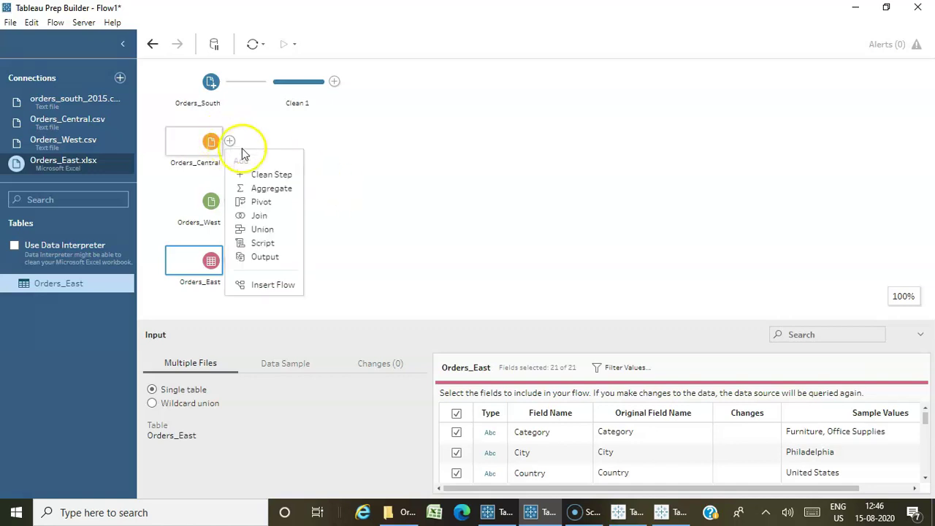
click(276, 174)
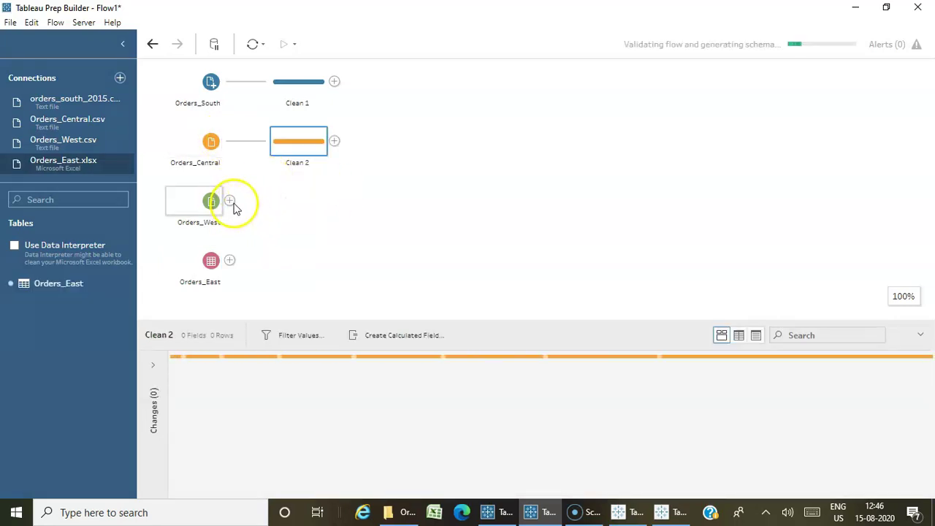
click(230, 201)
click(256, 236)
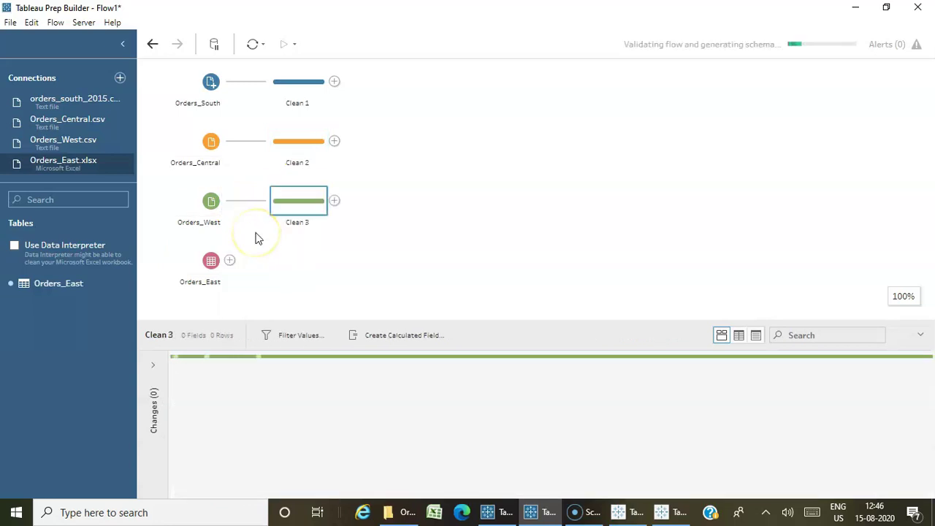
click(229, 260)
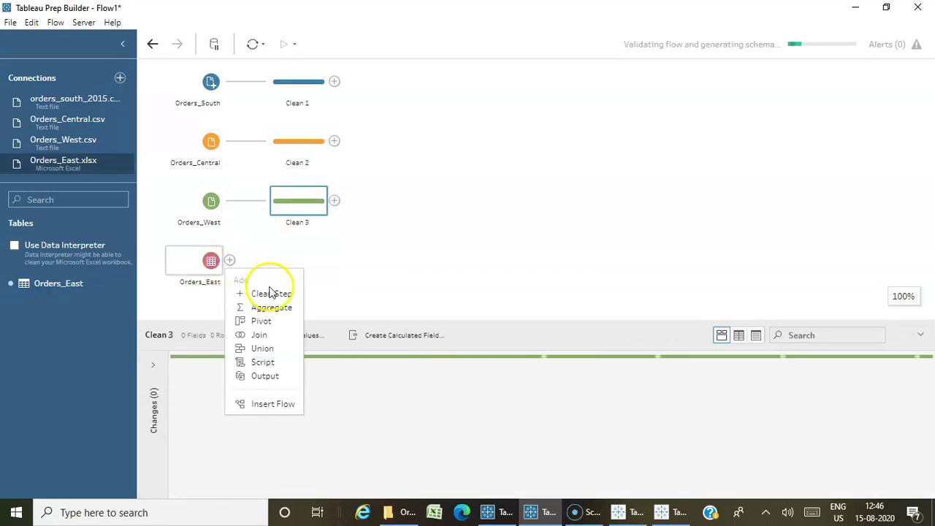
click(270, 293)
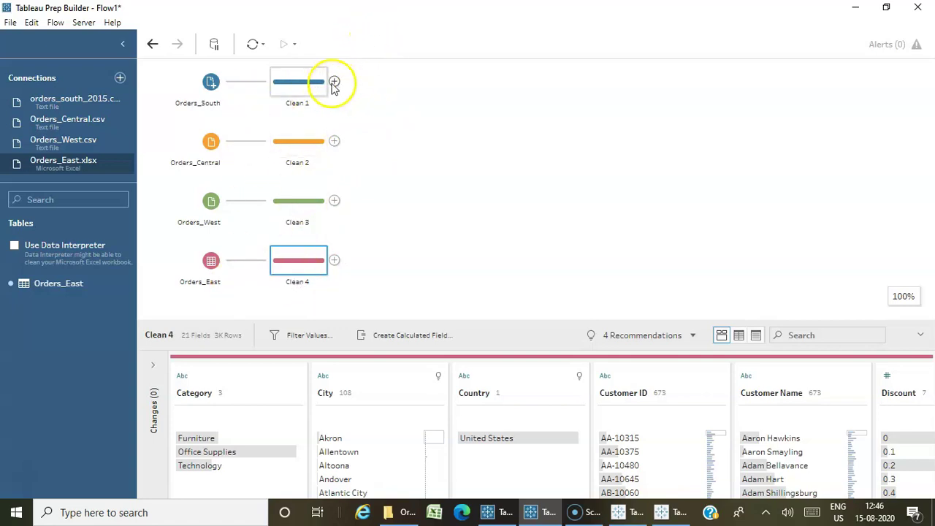
- Add a union after Clean 1 and bring Clean 2, Clean 3 and Clean 4 into it
click(334, 82)
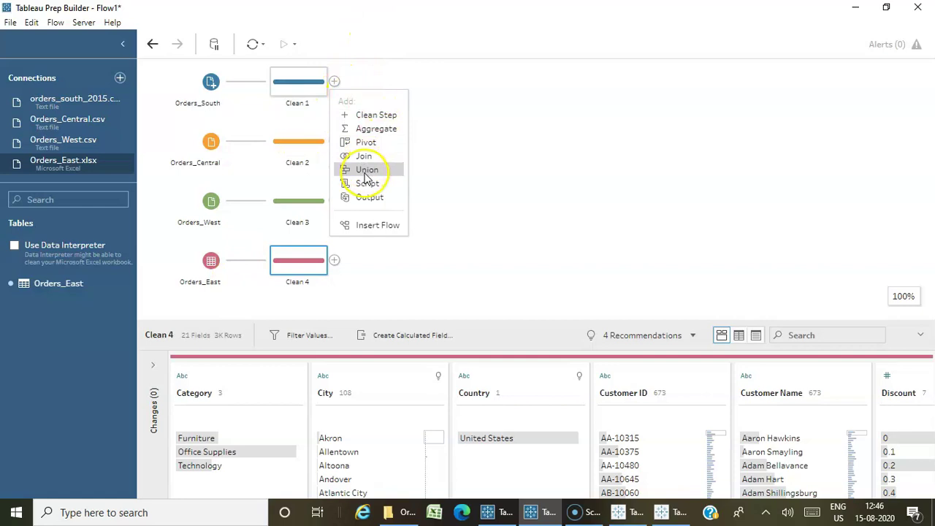
click(367, 170)
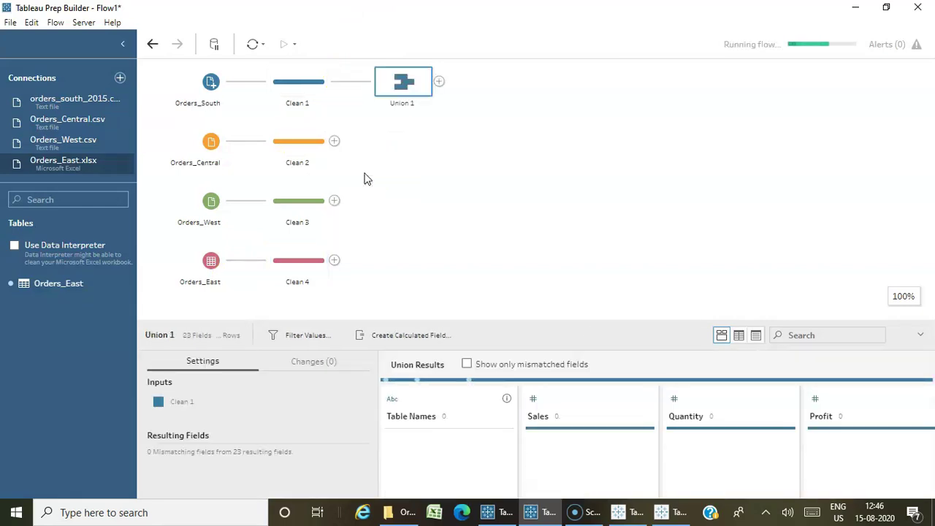
drag(344, 142, 390, 87)
drag(302, 198, 368, 82)
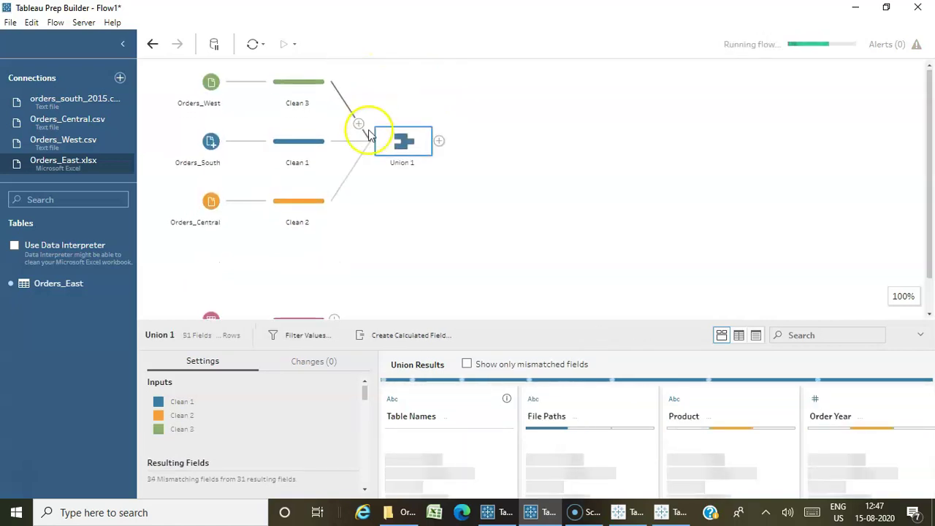
scroll(301, 233, down, 1)
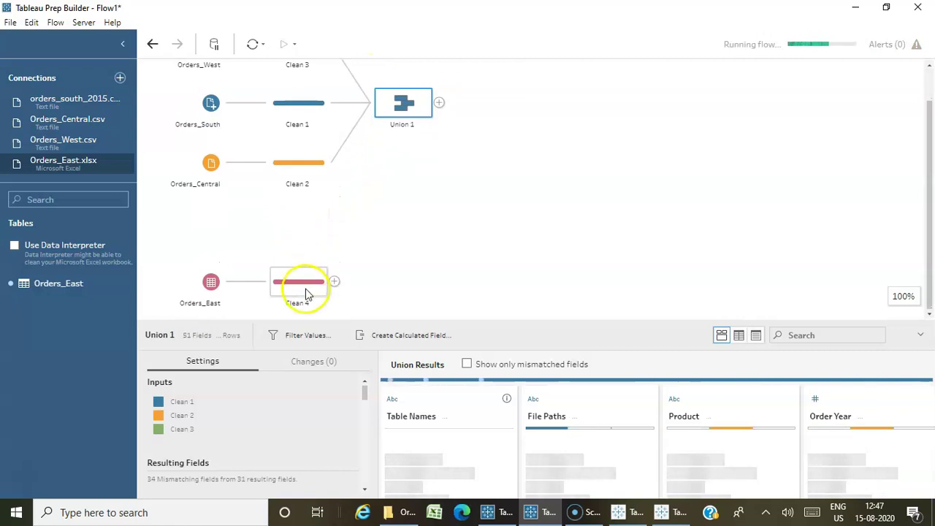
drag(305, 284, 375, 103)
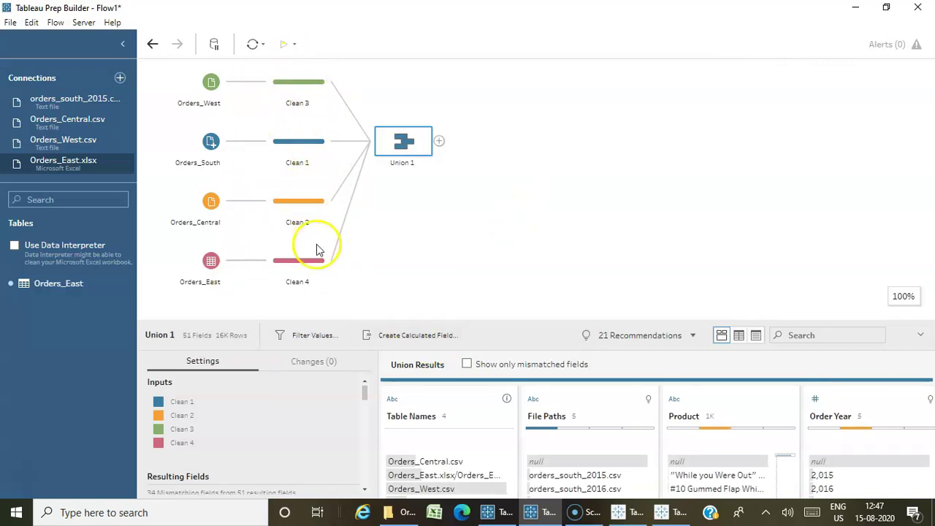
- Examine the union's inputs, resulting fields and list of mismatched fields across the four regional order sources
mouse_move(249, 209)
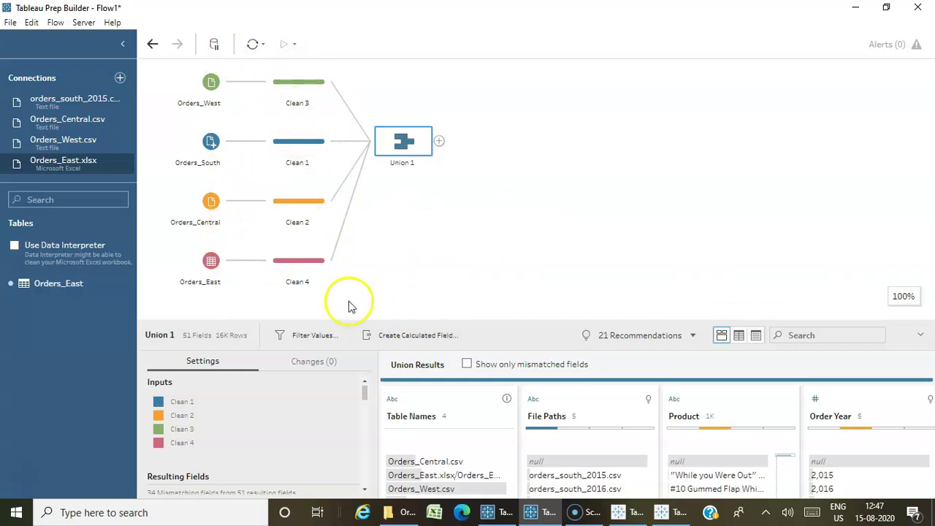
mouse_move(264, 264)
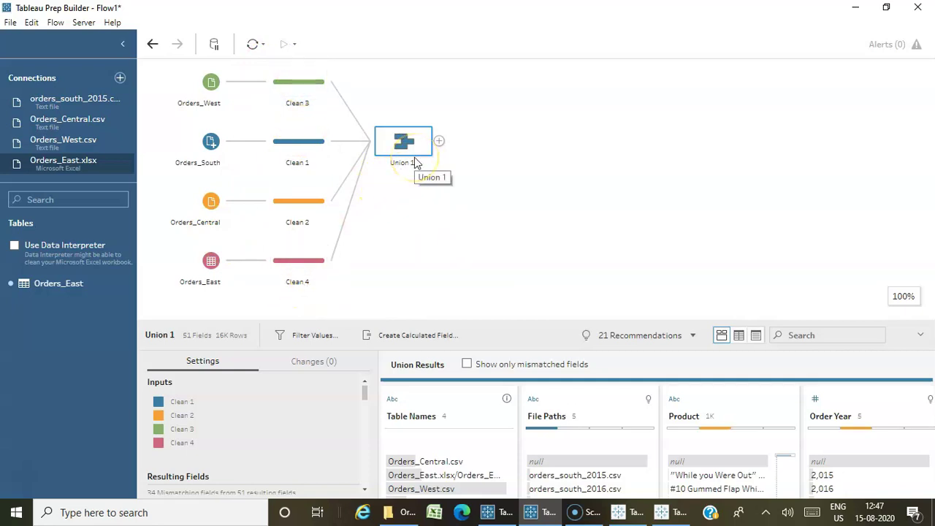
drag(491, 320, 492, 242)
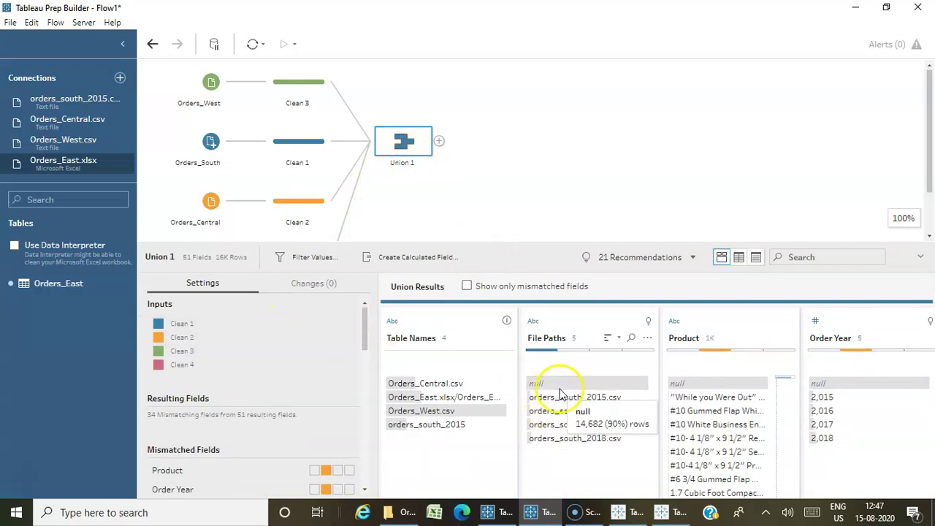
scroll(285, 349, down, 3)
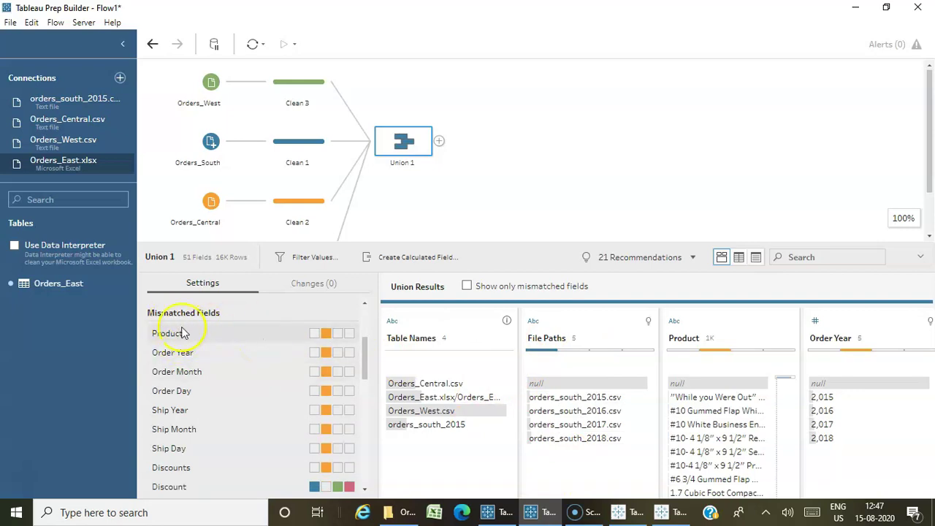
scroll(340, 424, down, 5)
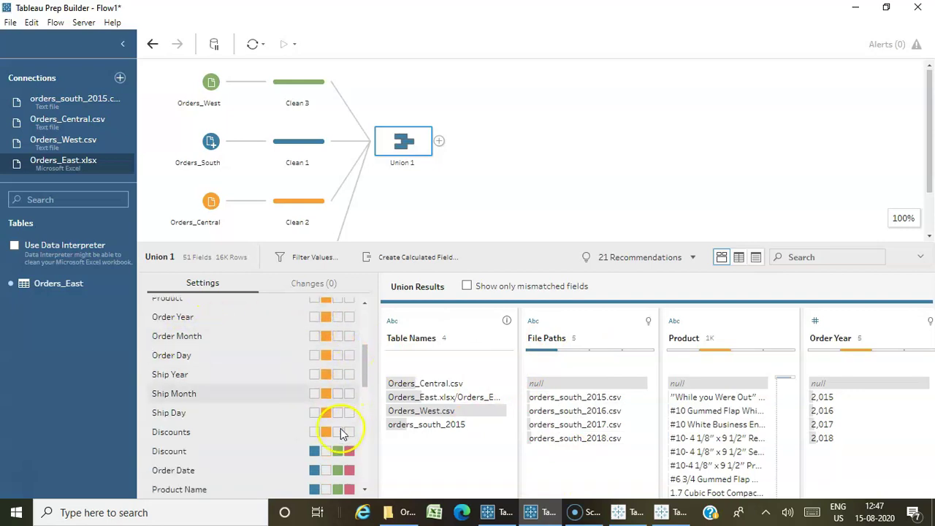
scroll(270, 406, down, 5)
scroll(261, 469, up, 10)
scroll(277, 418, down, 8)
scroll(289, 398, up, 4)
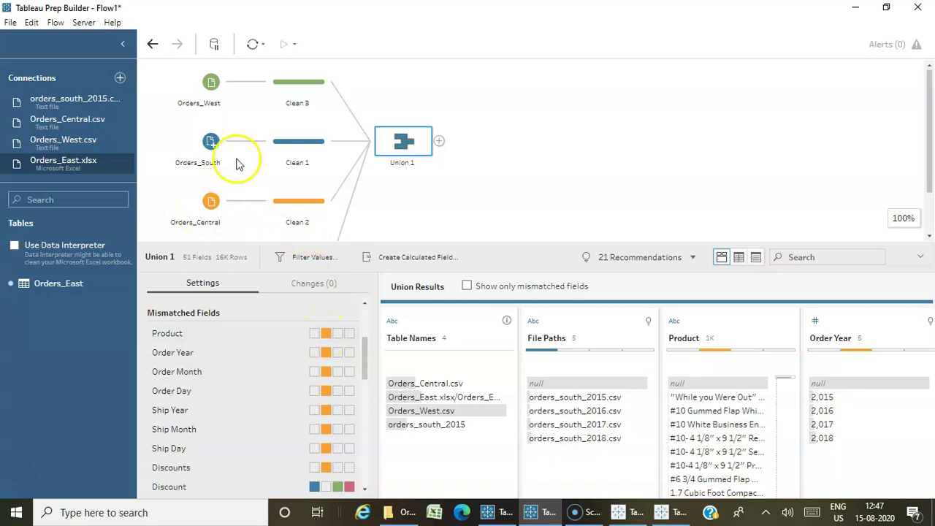
- Show only the mismatched fields in the Union 1 results and remove the File Paths field
scroll(209, 120, down, 2)
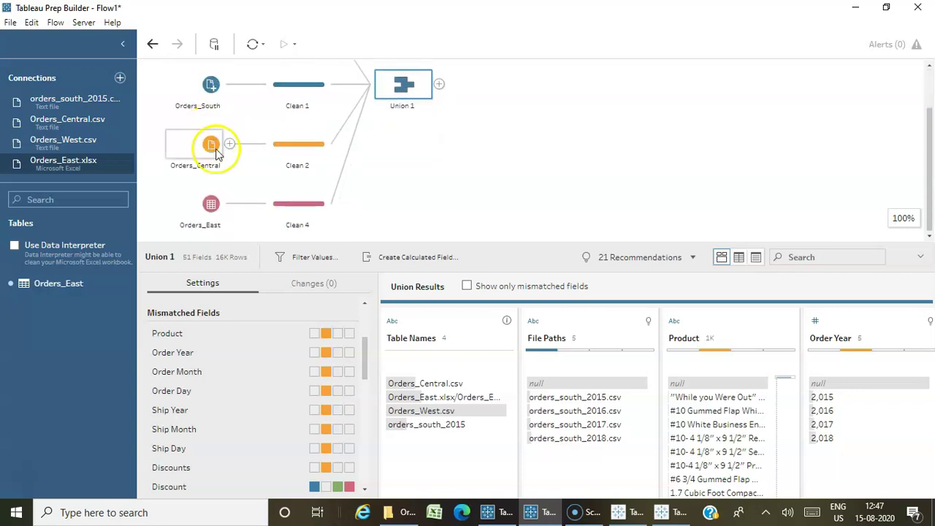
scroll(266, 357, up, 3)
scroll(292, 380, down, 3)
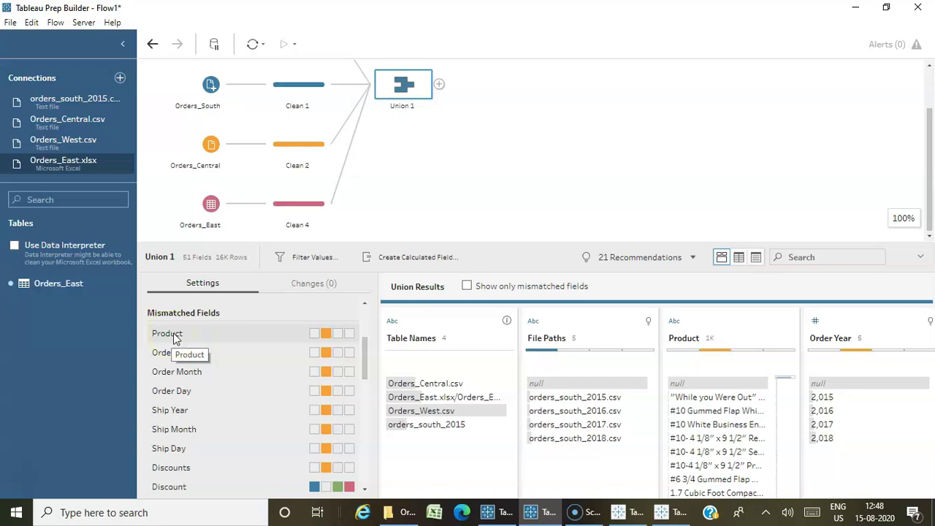
scroll(179, 347, down, 5)
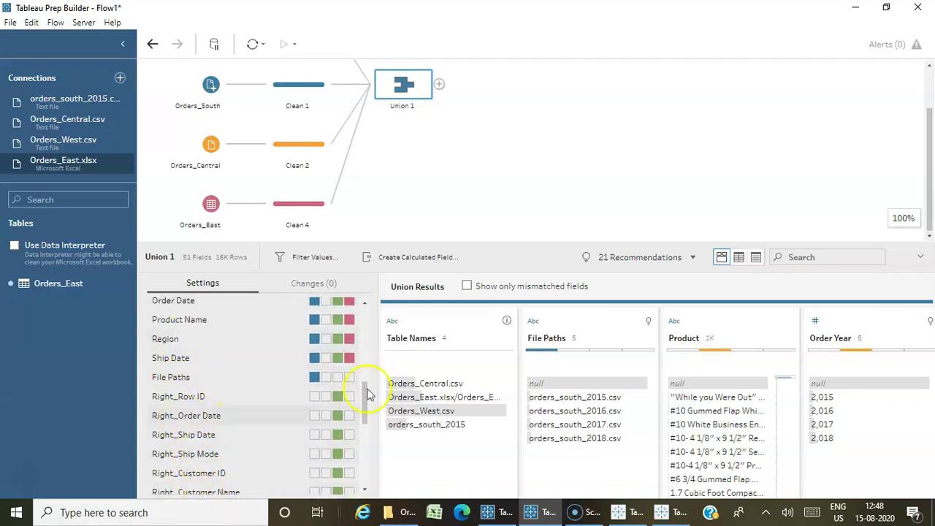
scroll(293, 356, up, 5)
scroll(293, 356, up, 3)
click(466, 287)
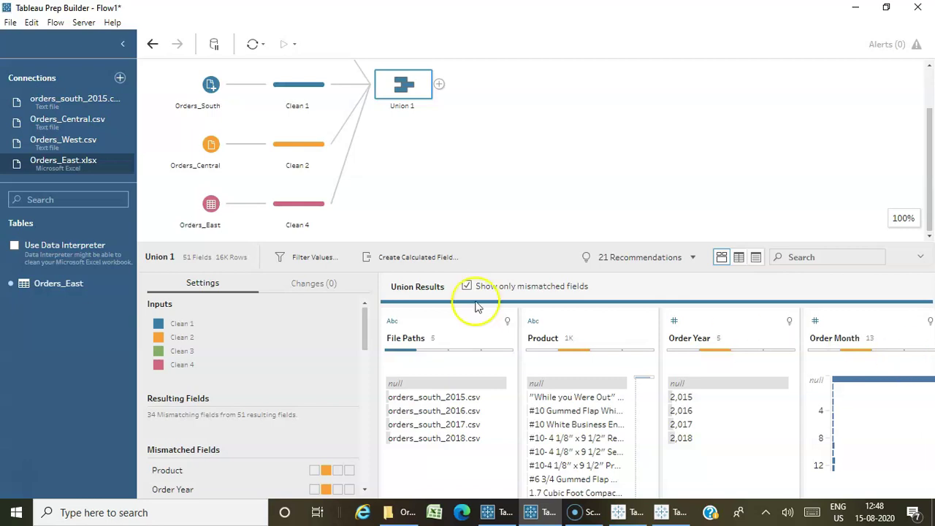
click(491, 341)
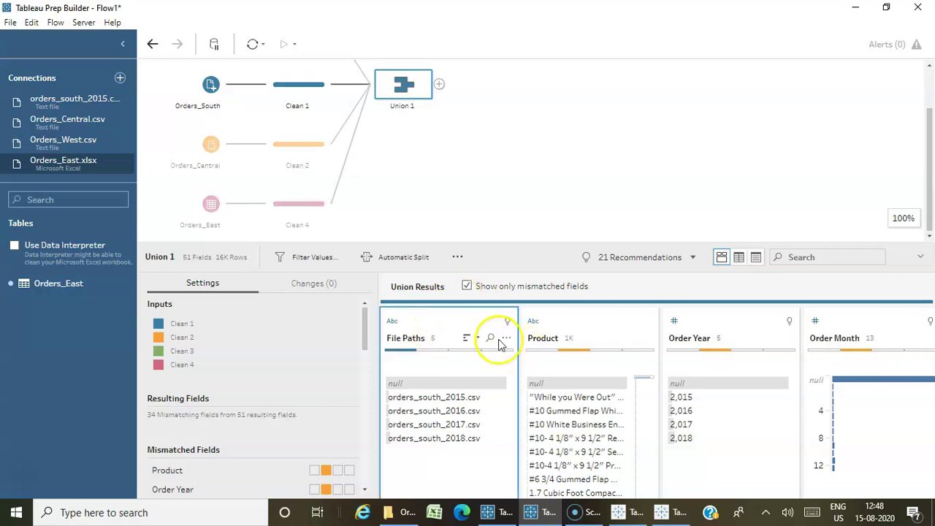
click(506, 338)
click(520, 319)
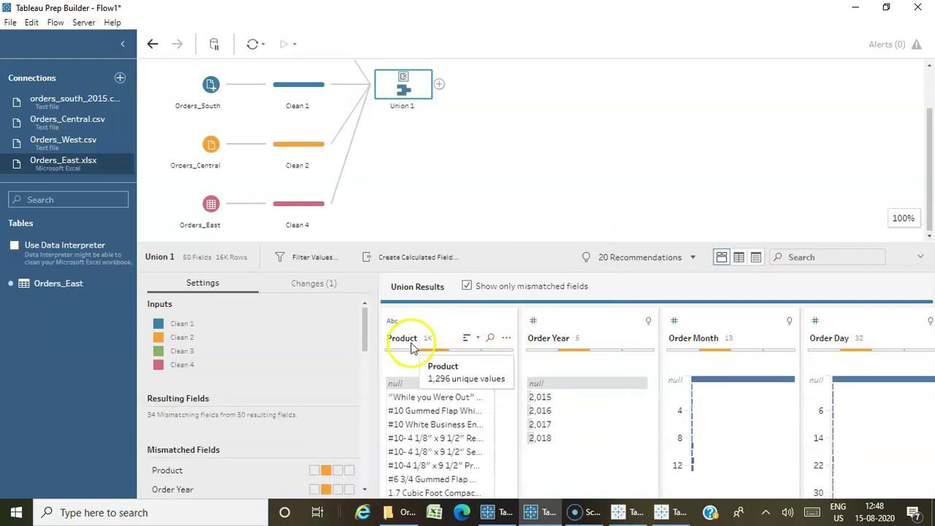
- Examine the field lists of the Orders_East, Orders_South and Orders_West inputs for the Product Name field
click(429, 354)
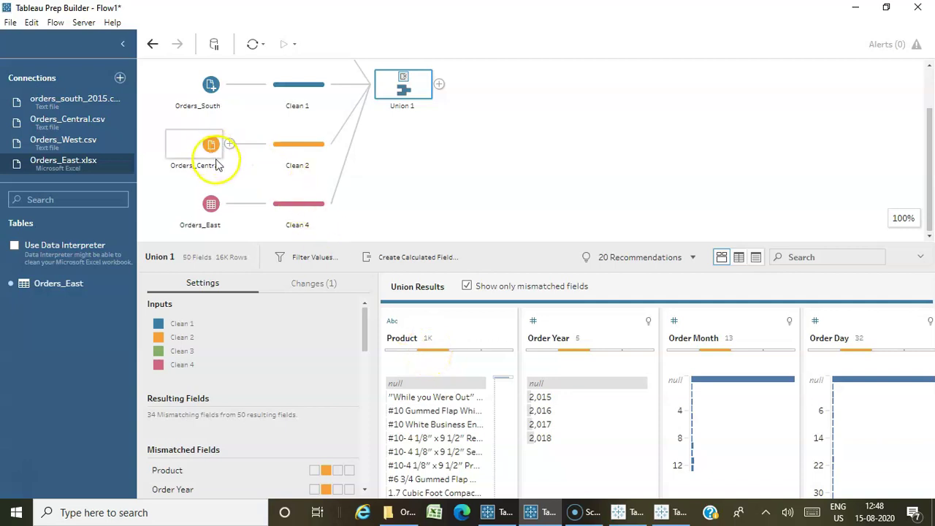
scroll(226, 179, up, 1)
scroll(228, 155, down, 1)
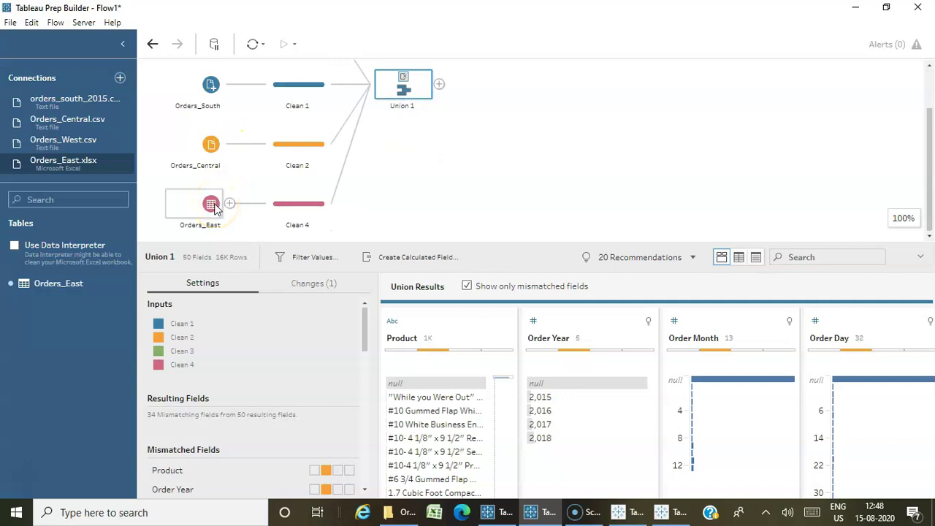
click(213, 205)
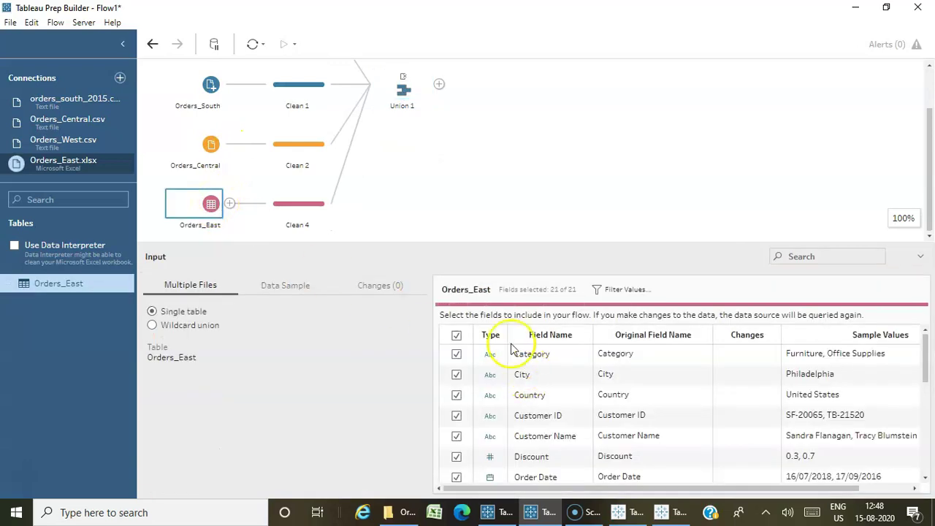
scroll(561, 365, down, 3)
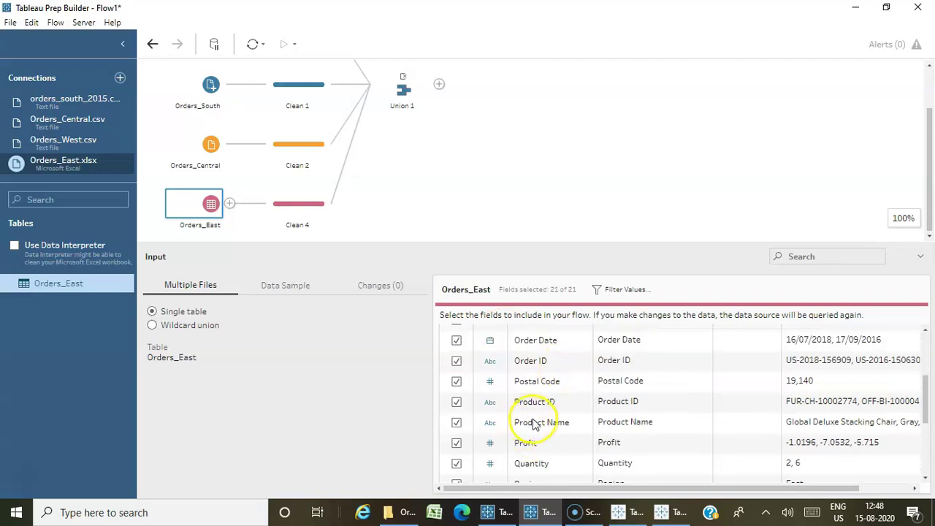
click(211, 86)
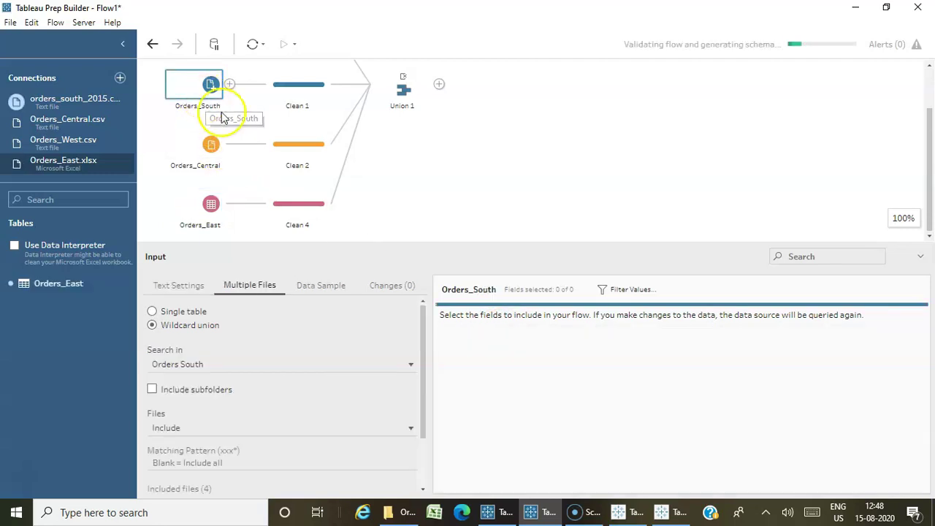
scroll(615, 393, down, 5)
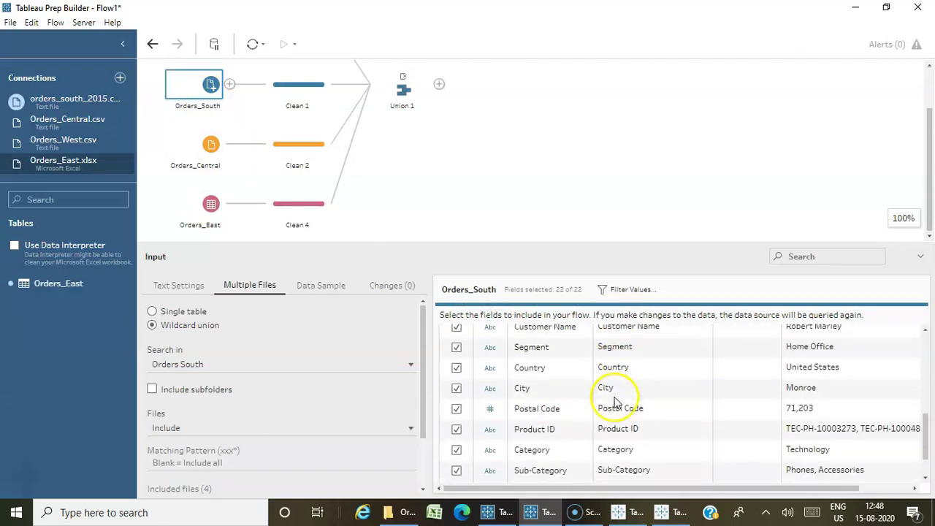
scroll(334, 198, up, 2)
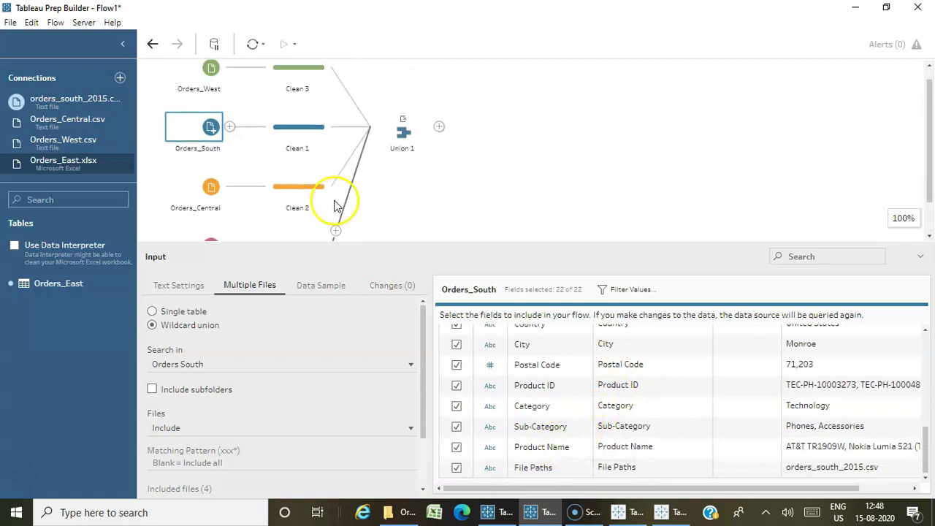
click(215, 89)
scroll(658, 402, down, 7)
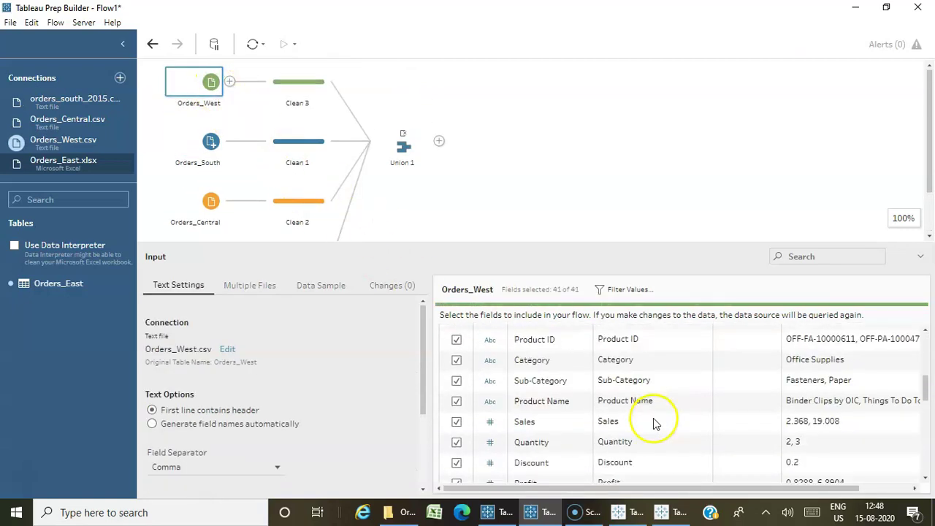
scroll(639, 412, down, 8)
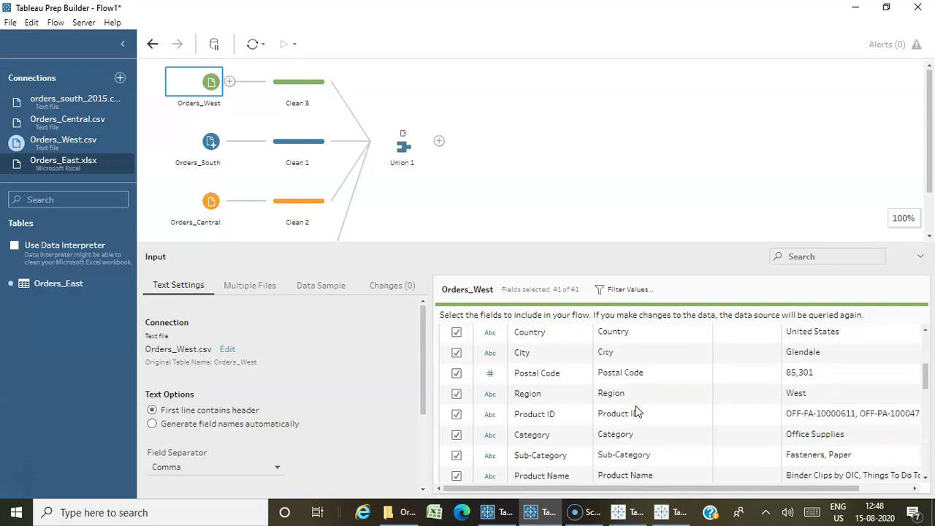
- Examine the field list of the Orders_Central input to see how its product field is named
click(223, 199)
scroll(553, 411, down, 10)
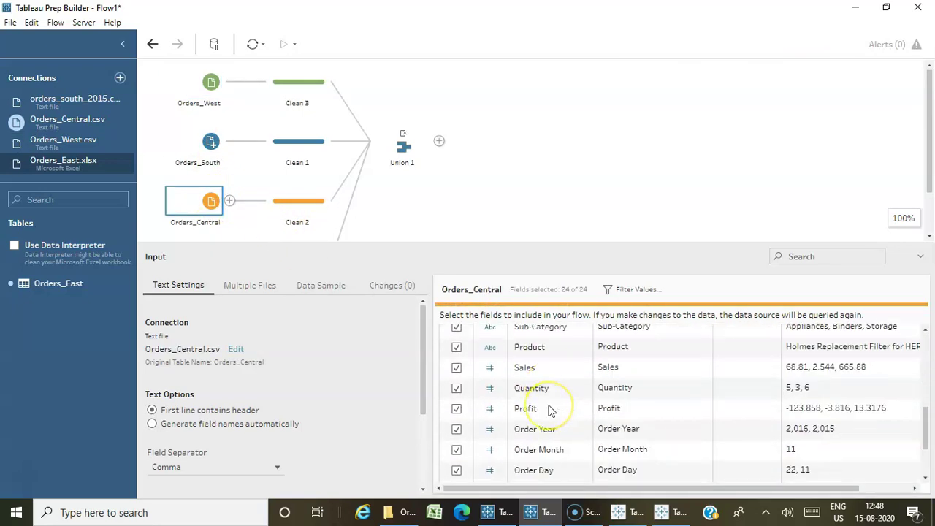
scroll(549, 410, up, 4)
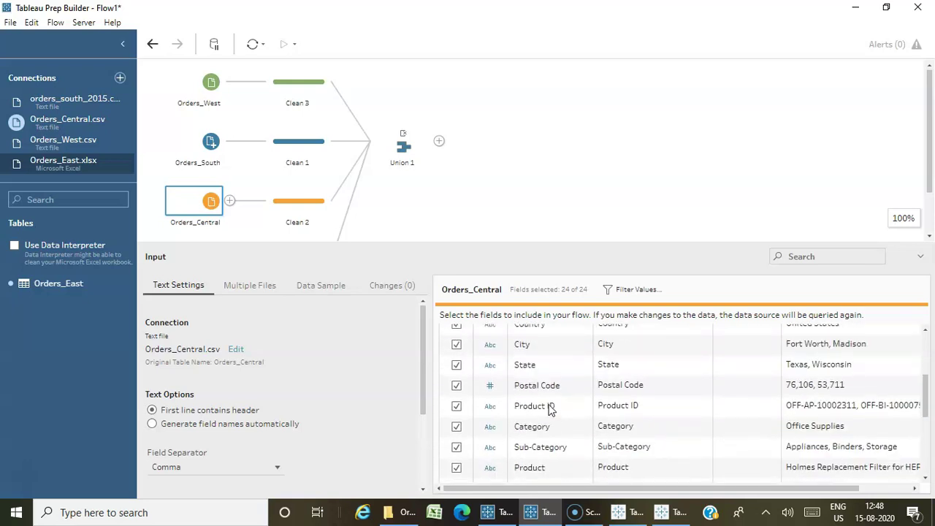
scroll(551, 409, up, 5)
scroll(553, 413, down, 3)
scroll(553, 411, down, 1)
scroll(553, 411, down, 3)
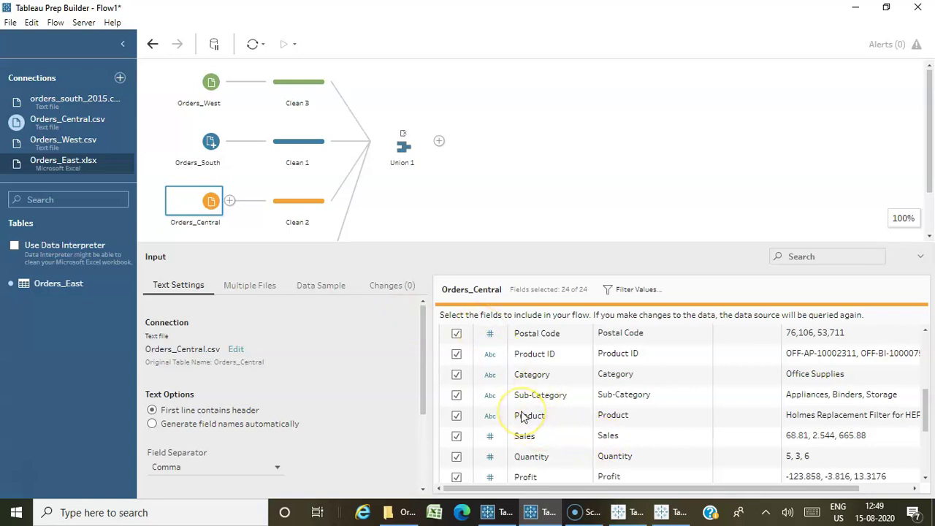
- Find the Product field in Clean 2 by searching for "pro" and rename it as Product Name
click(307, 206)
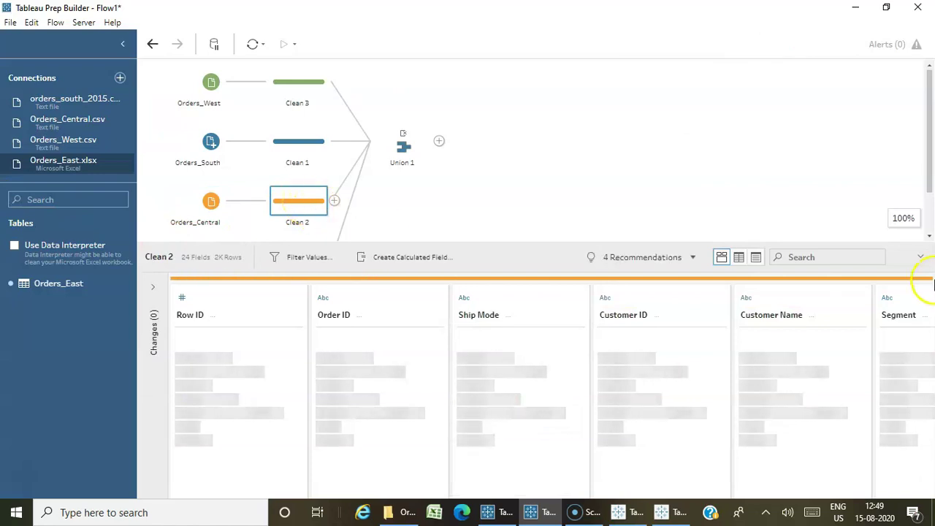
click(806, 258)
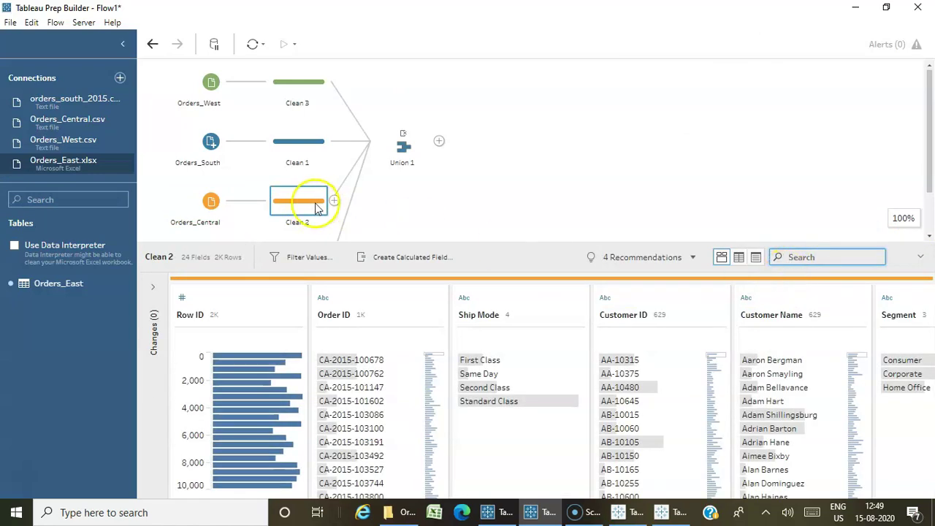
text(pro)
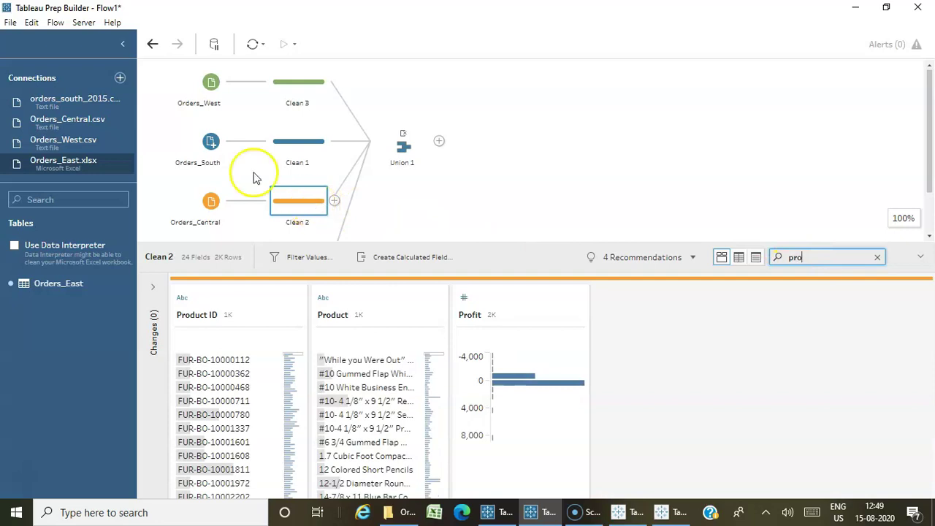
click(436, 314)
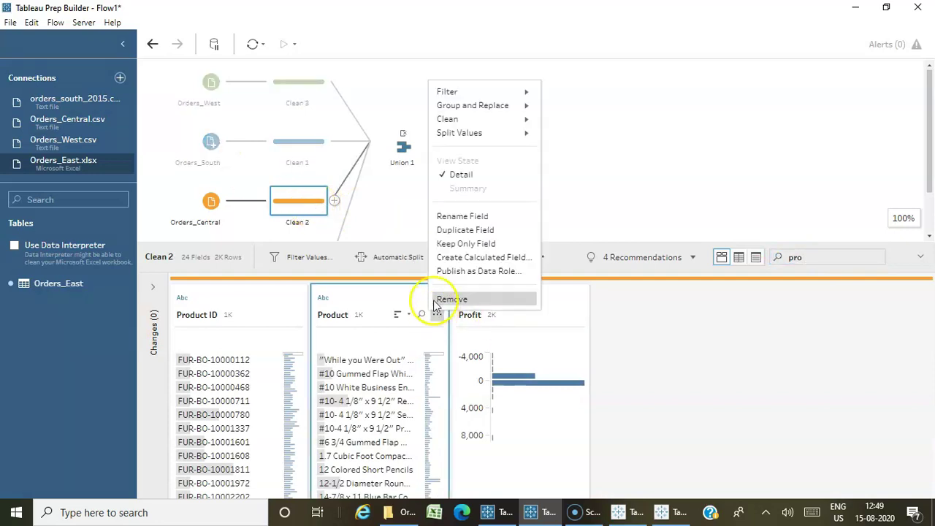
click(450, 217)
click(353, 315)
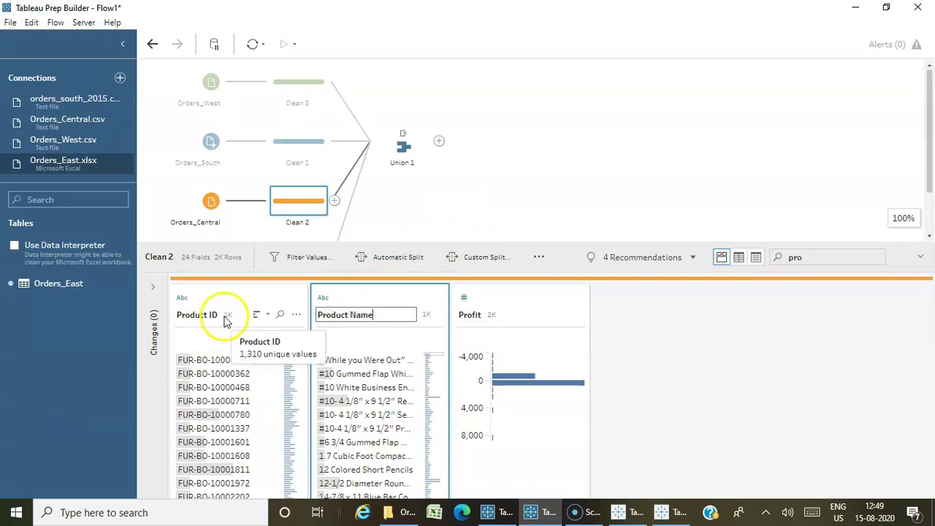
click(668, 165)
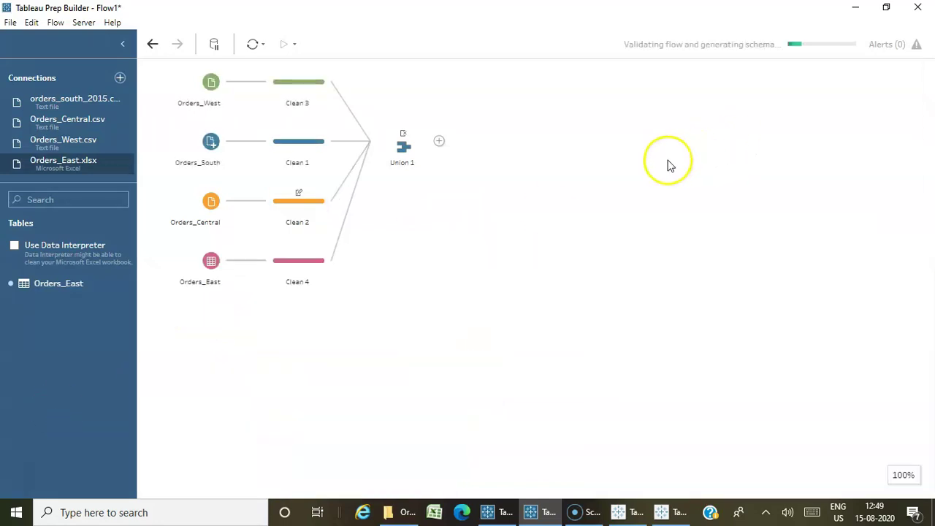
- Review the rename change recorded in Clean 2 and the list of mismatched fields in Union 1
click(310, 208)
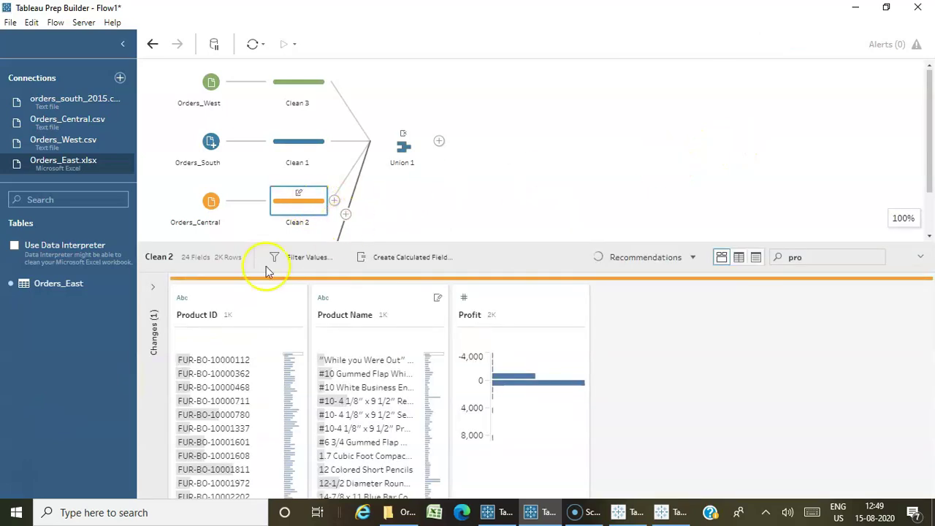
click(155, 290)
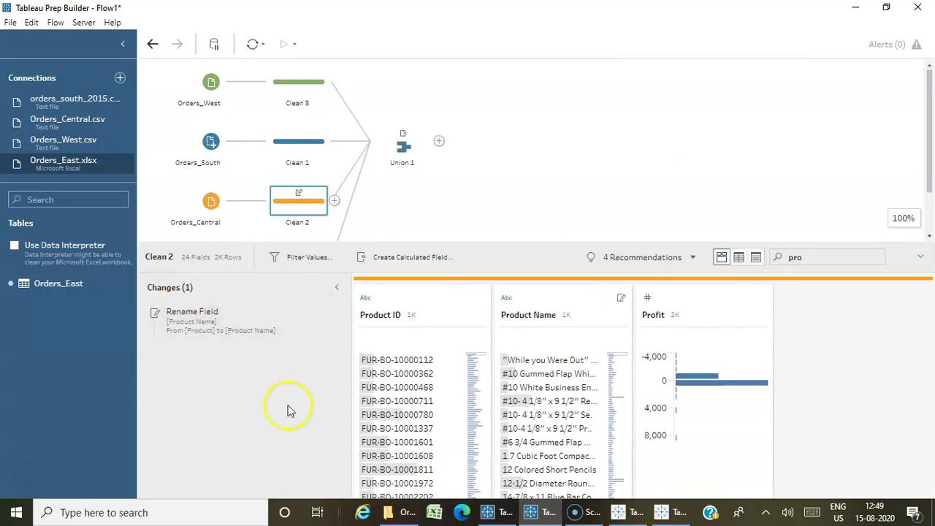
click(223, 325)
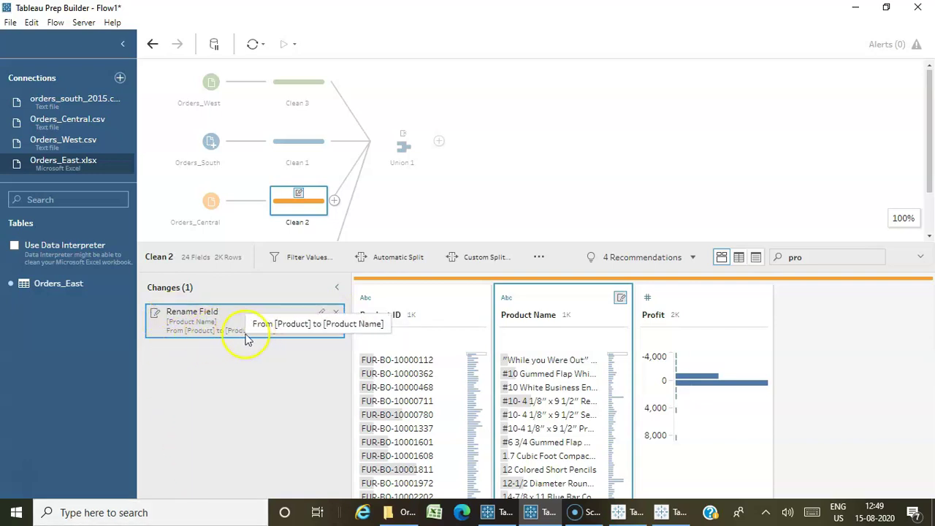
click(494, 159)
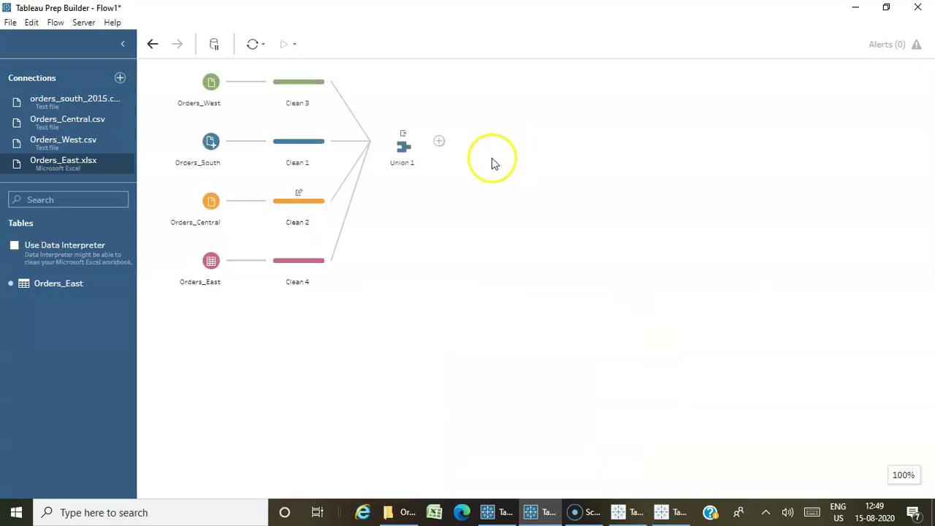
click(413, 152)
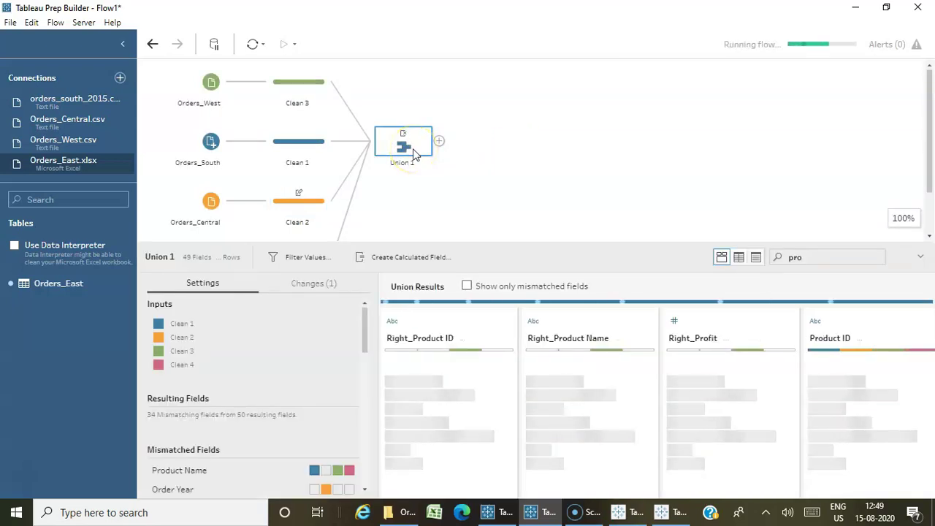
scroll(288, 361, down, 2)
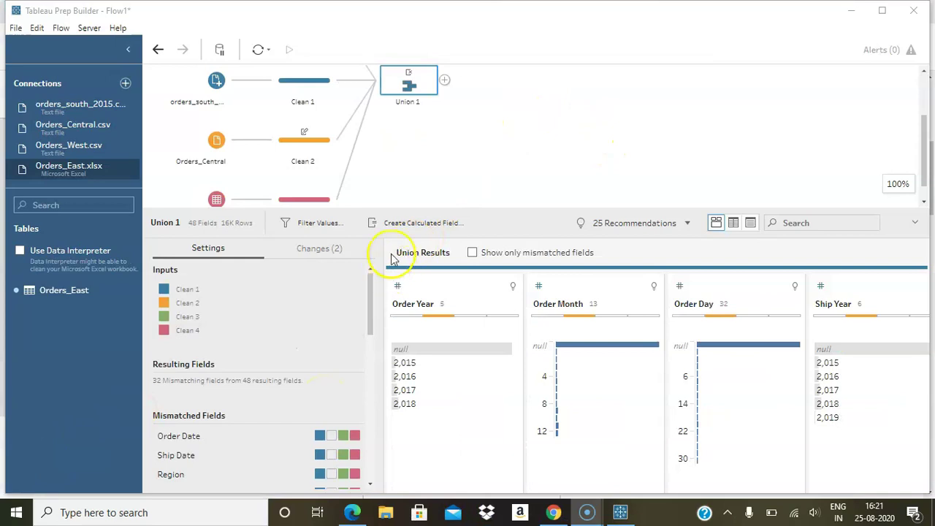
scroll(292, 303, down, 3)
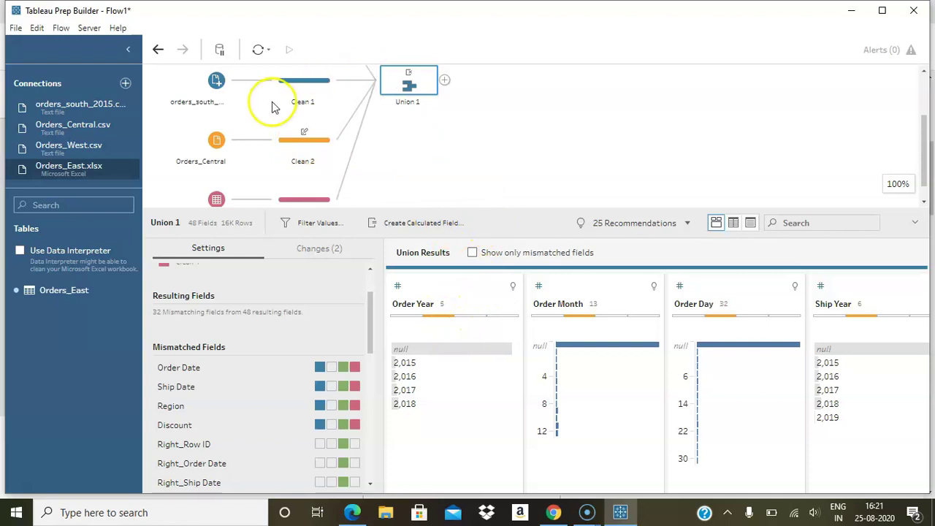
- Search the fields of Clean 2 and Clean 1 for "orde" to compare how each stores the order date
click(300, 153)
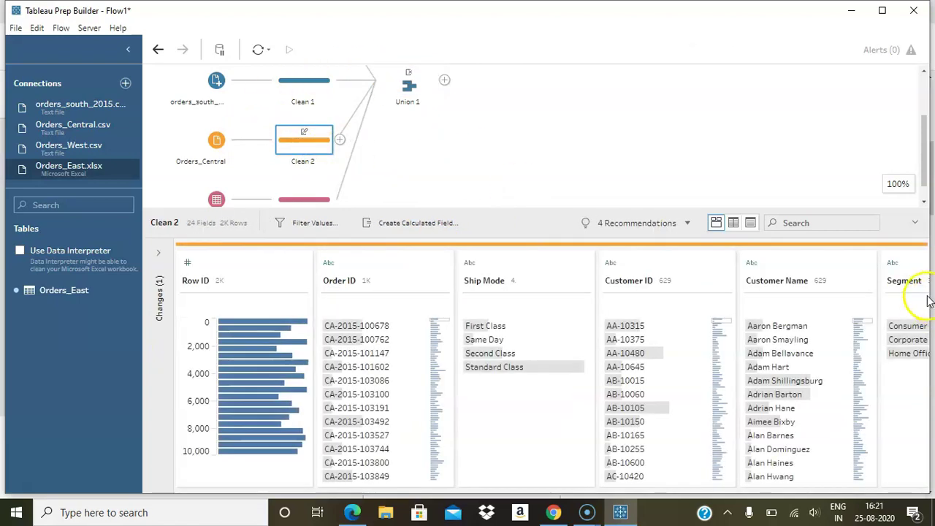
click(793, 225)
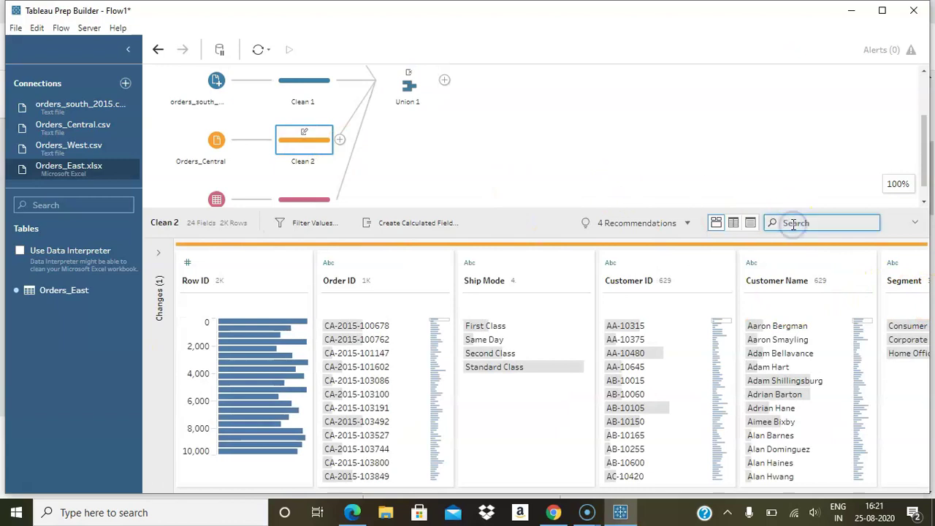
text(orde)
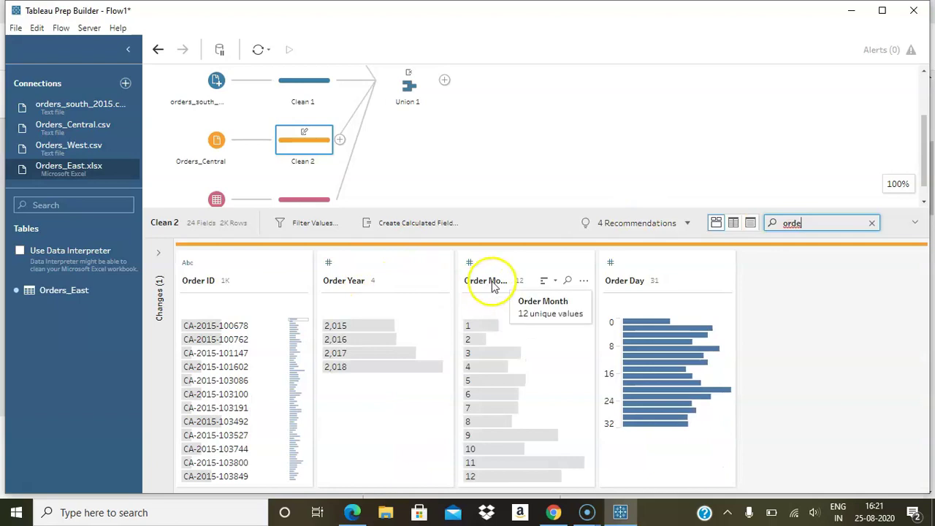
click(316, 86)
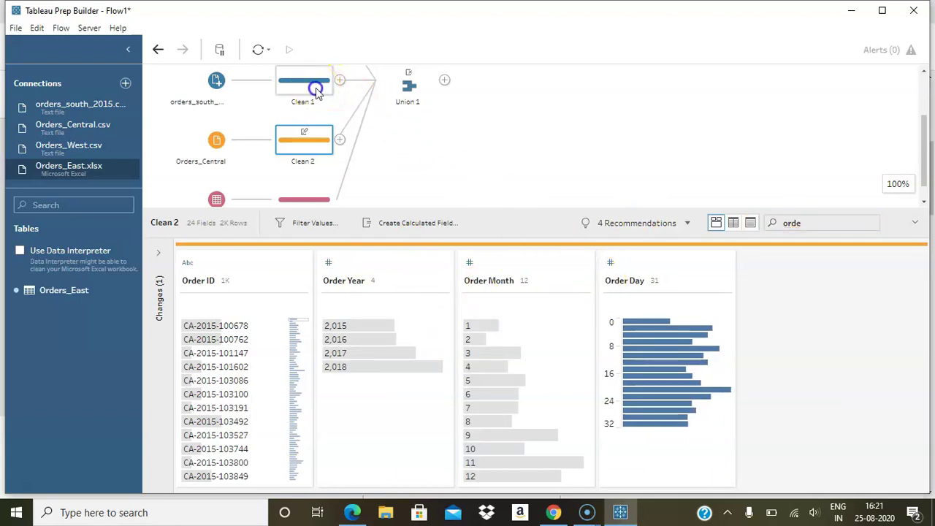
click(799, 222)
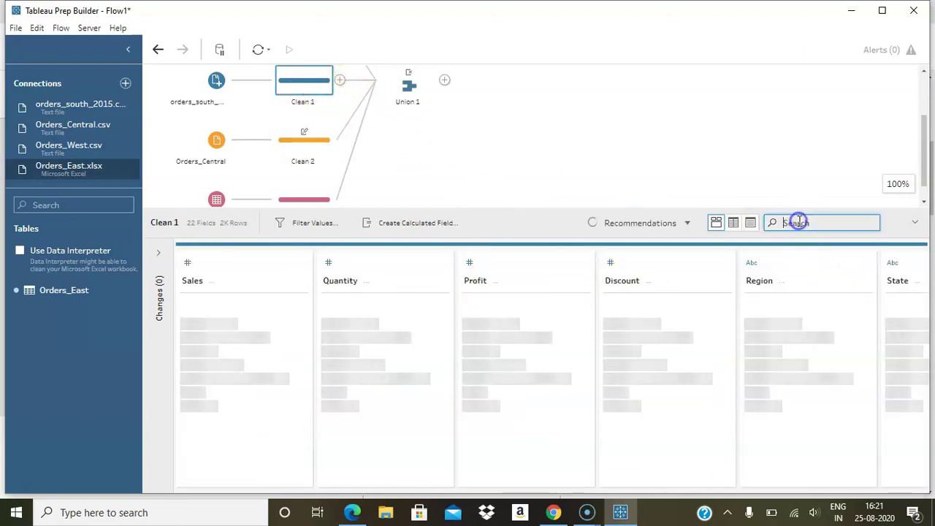
text(orde)
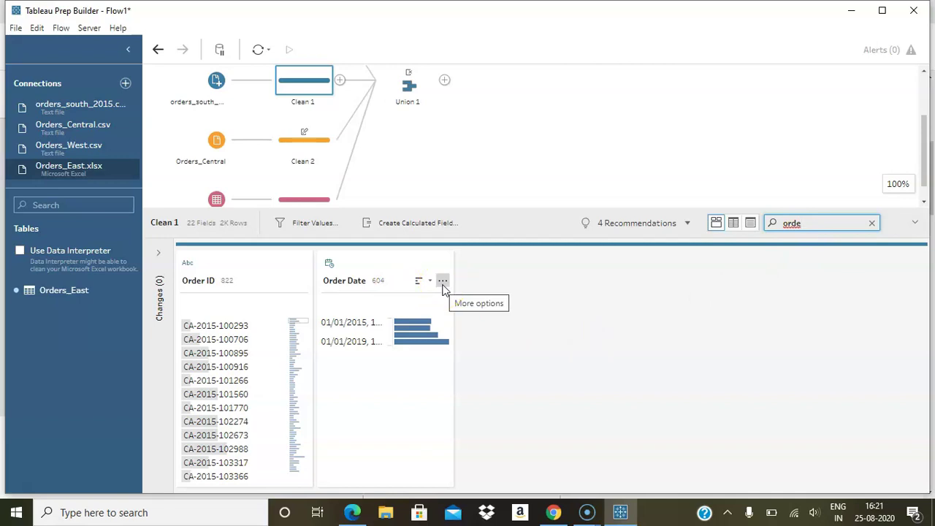
- Filter the Clean 2 fields by "or" and start a calculated field named Order Date with the MAKEDATE function
click(318, 150)
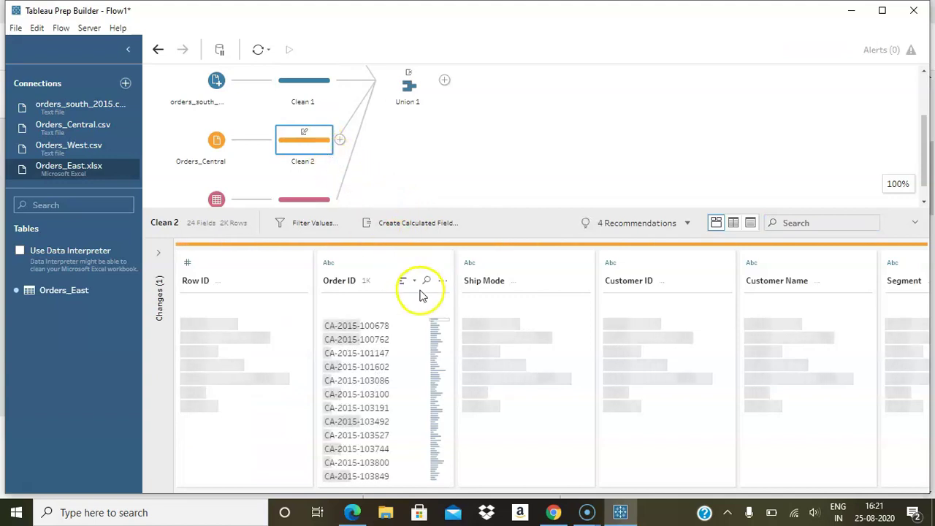
click(796, 227)
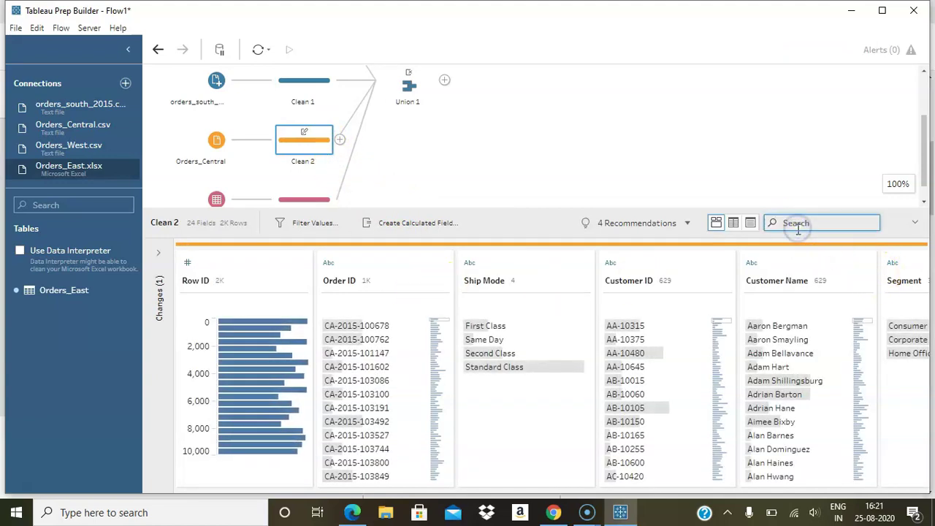
text(or)
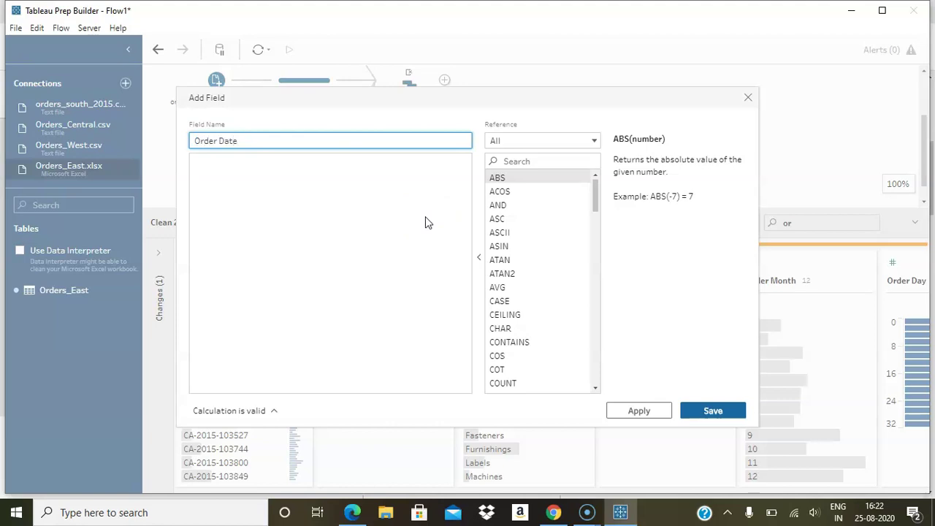
click(414, 220)
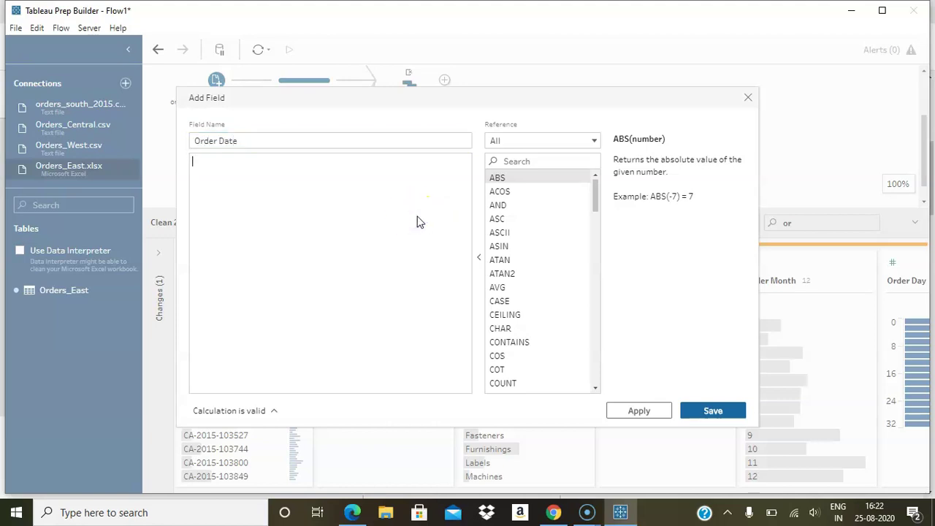
text(m)
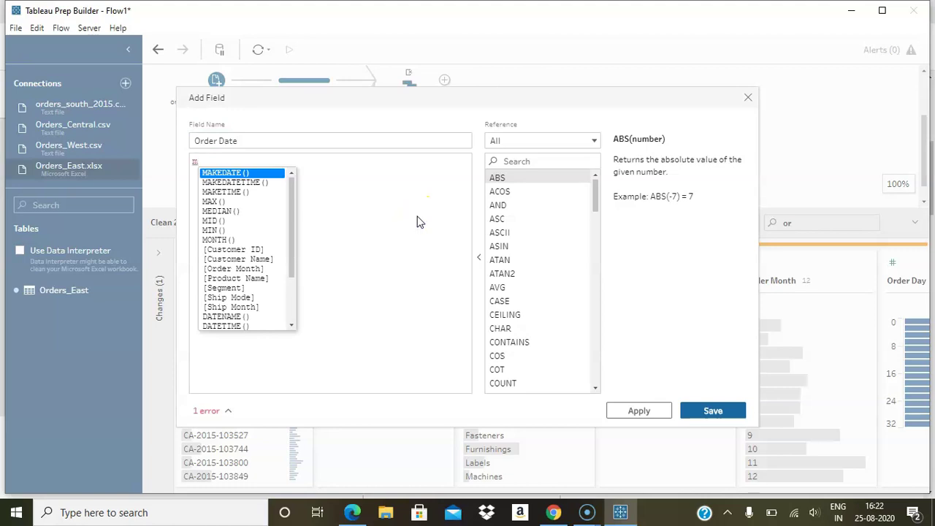
double_click(239, 173)
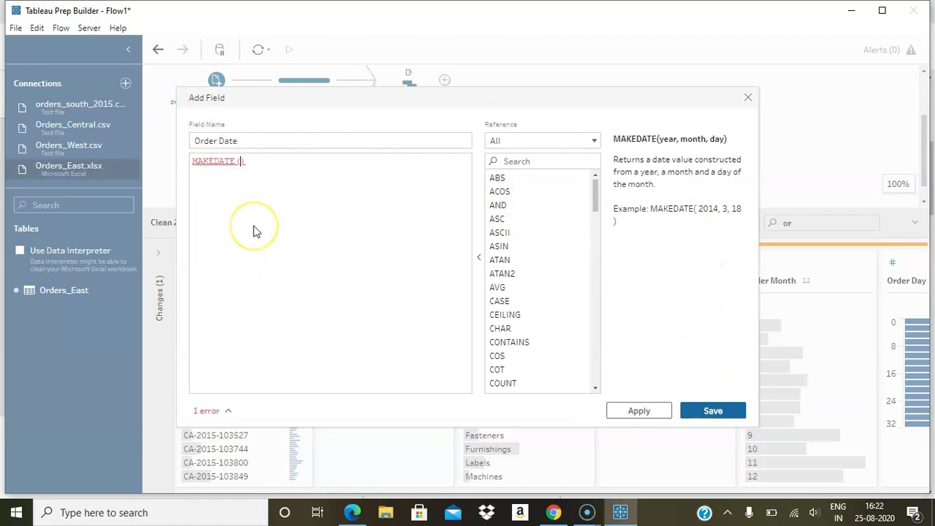
- Complete the Order Date formula as MAKEDATE([Order Year],[Order Month],[Order Day]) and save the field
click(290, 261)
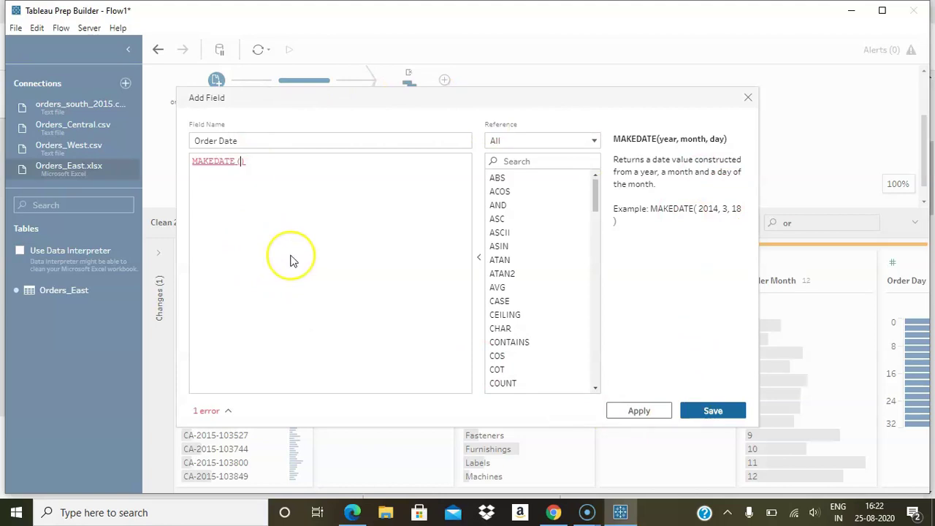
text(o)
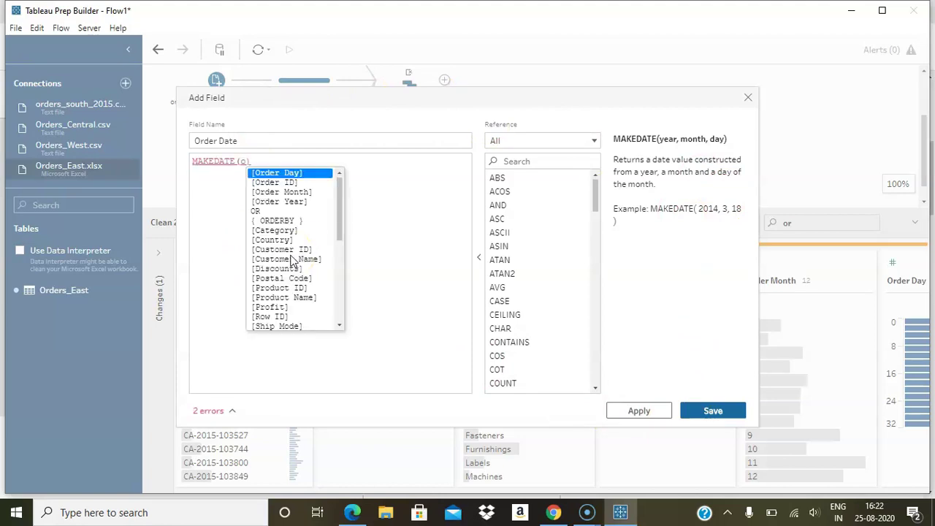
click(307, 202)
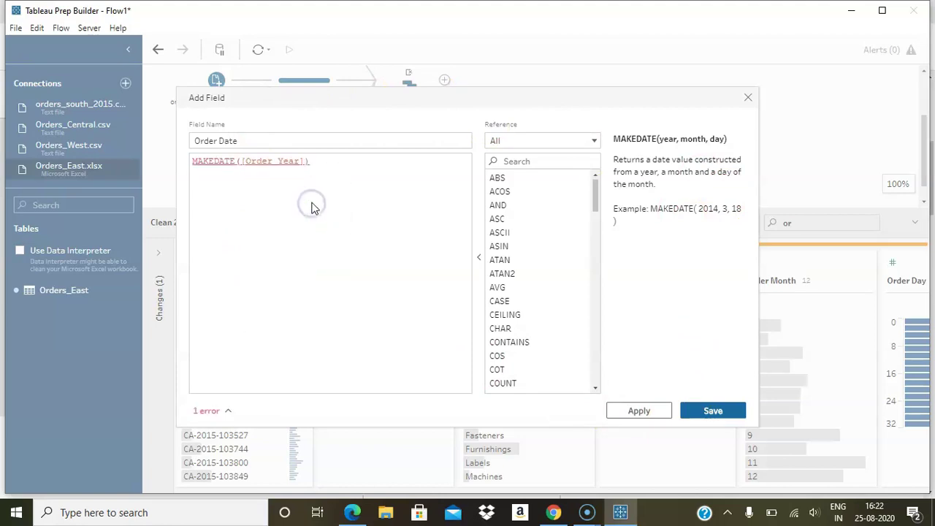
text(,o)
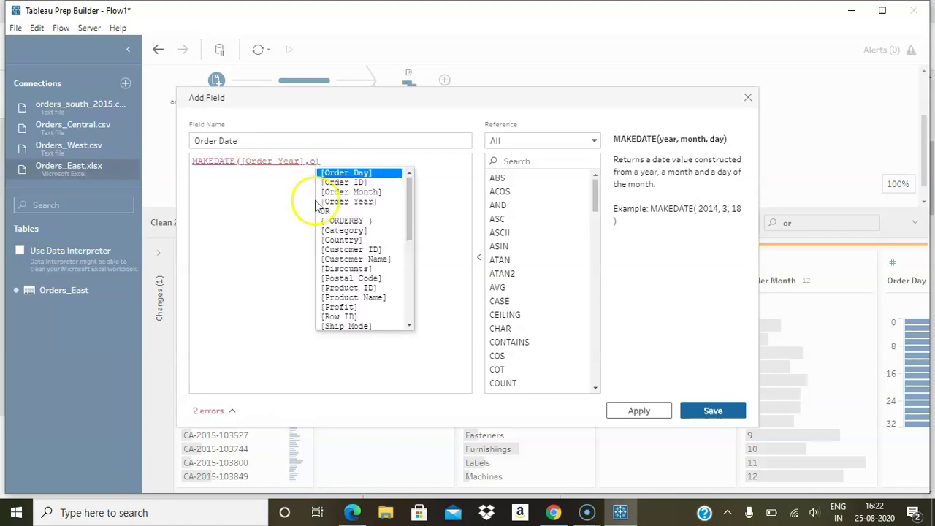
click(326, 192)
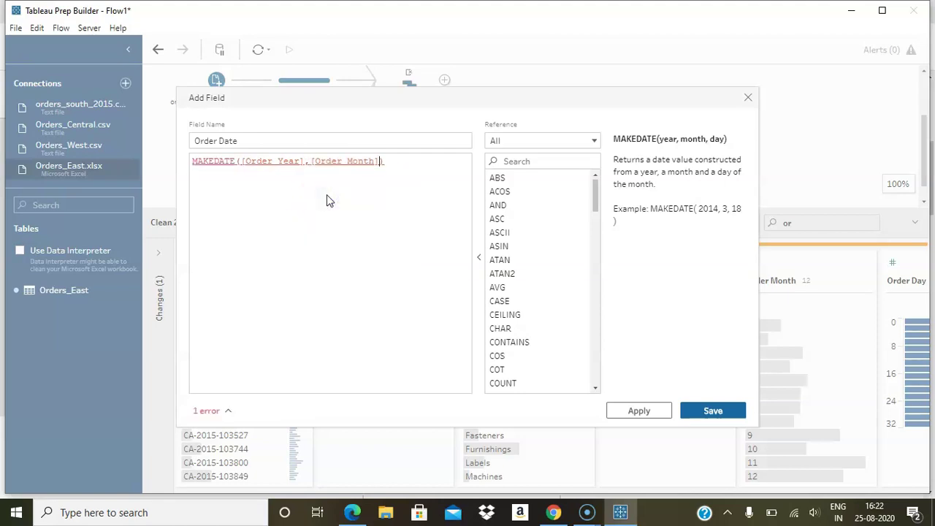
text(,o)
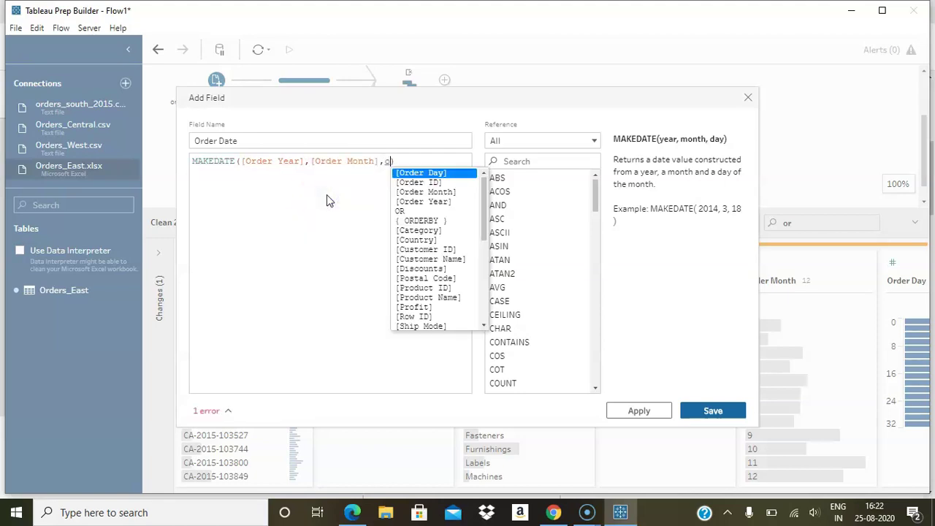
click(423, 174)
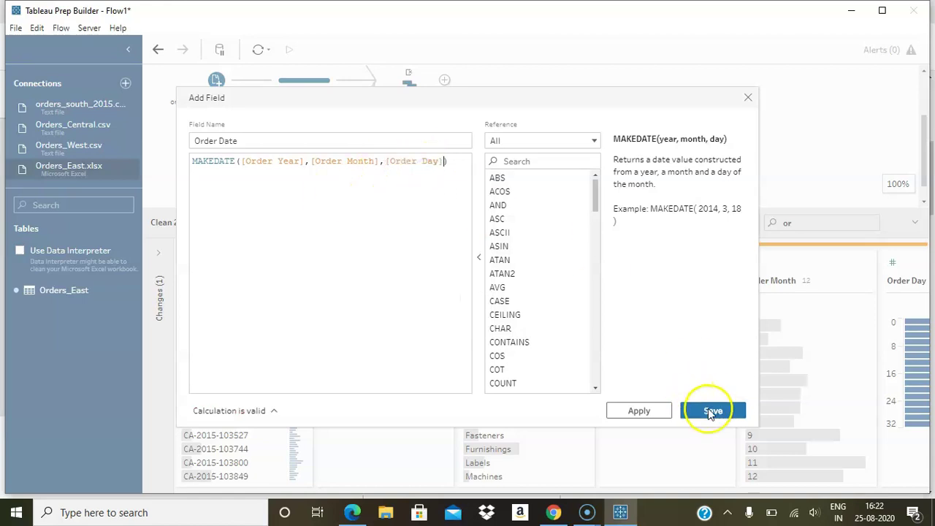
click(708, 408)
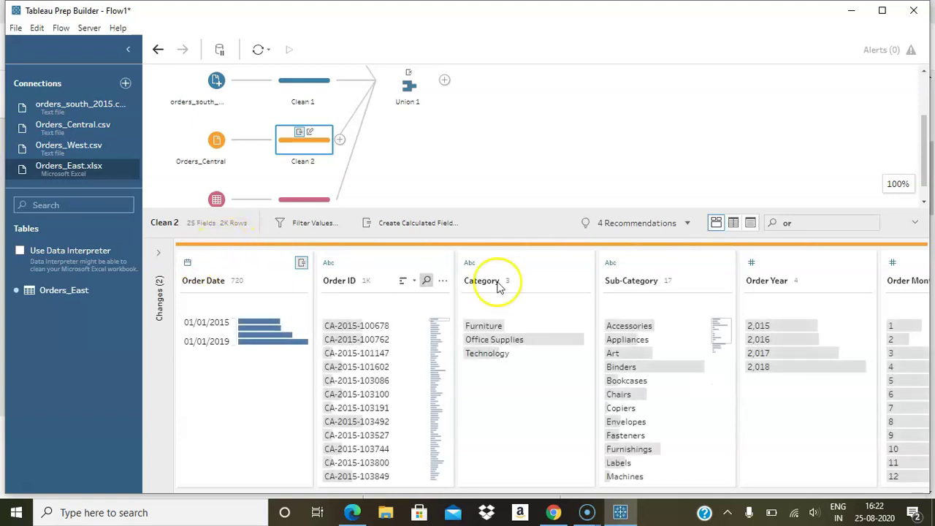
- Filter the Clean 2 fields by "sh" and start a calculated field named Ship Date with the MAKEDATE function
click(765, 225)
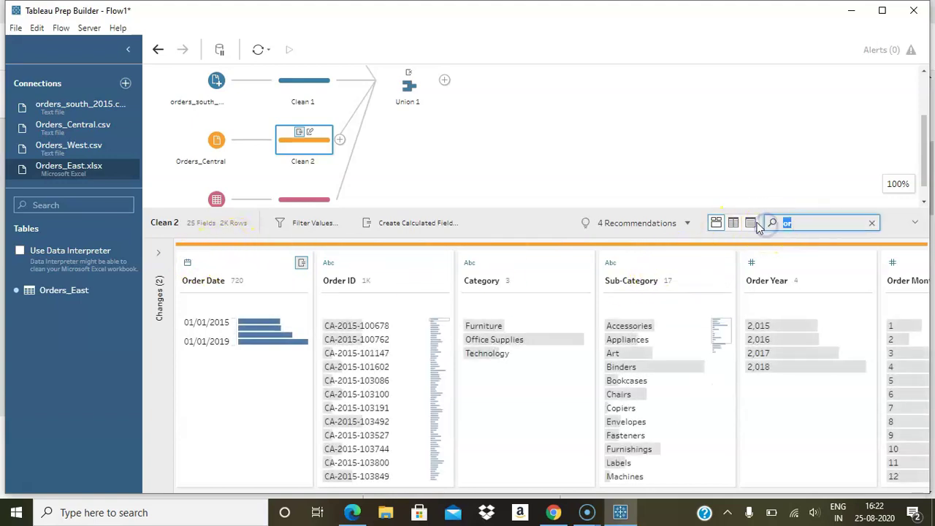
text(sh)
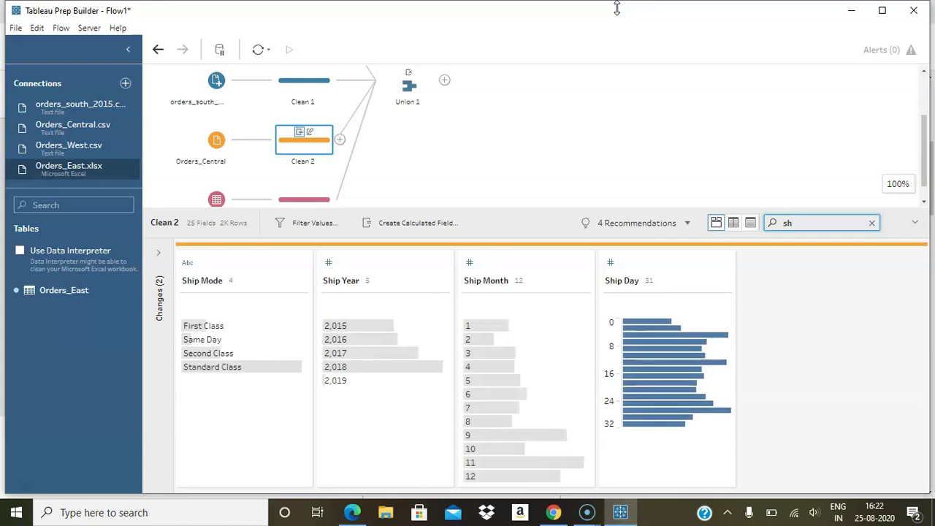
click(429, 228)
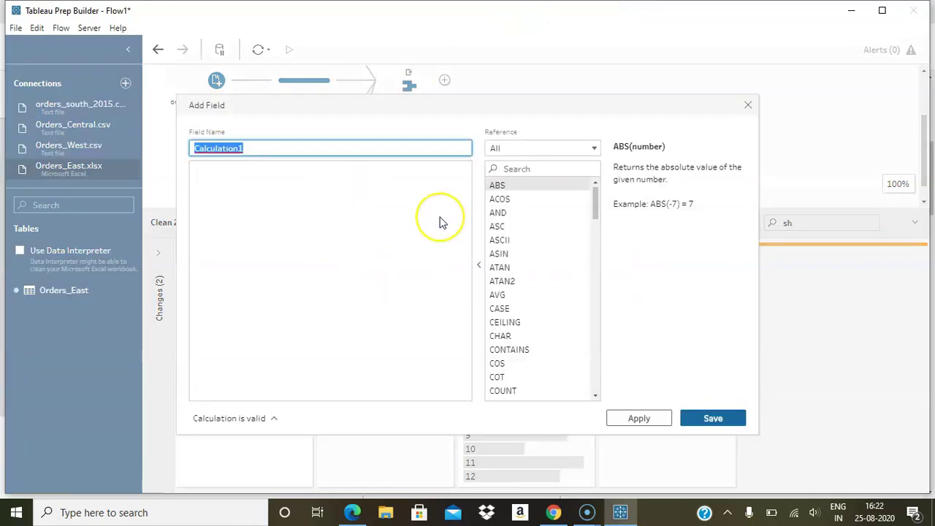
text(Ship)
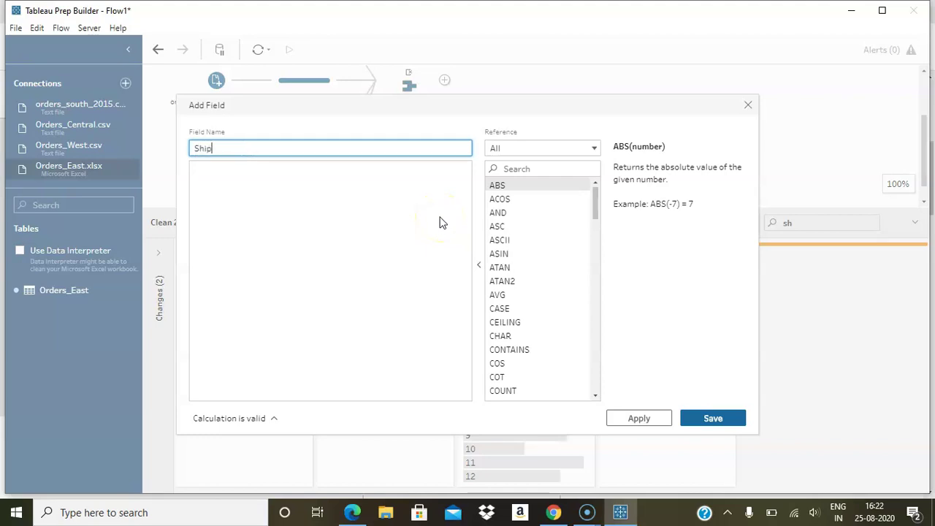
text( Date)
click(448, 216)
text(m)
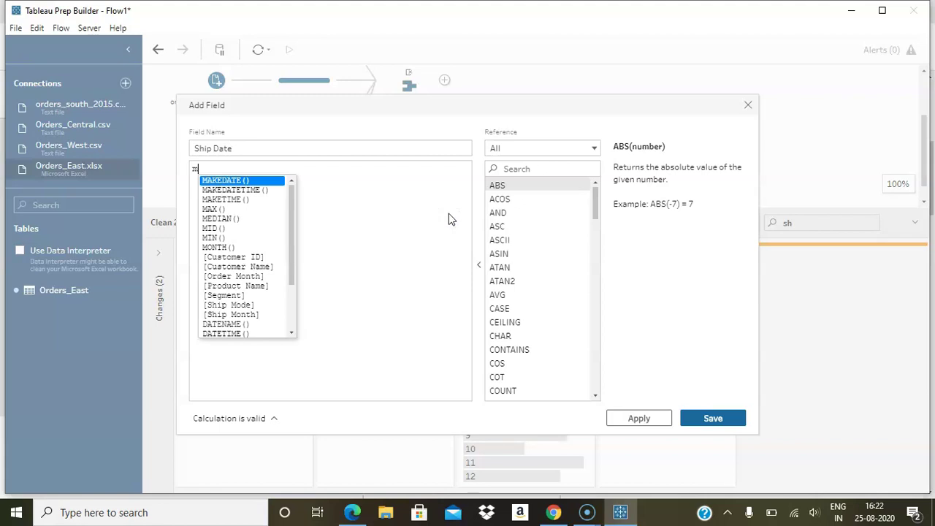
click(244, 180)
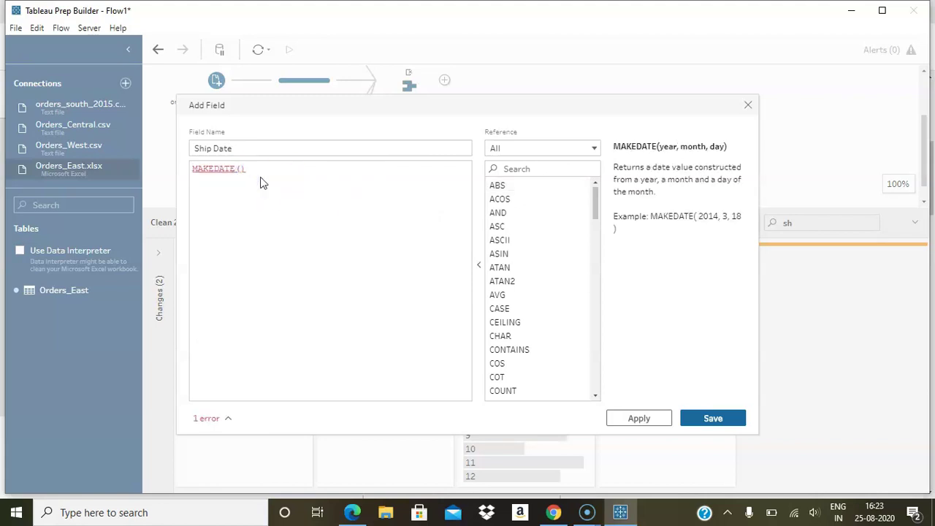
- Complete the Ship Date formula as MAKEDATE([Ship Year],[Ship Month],[Ship Day]) and save the field
text(s)
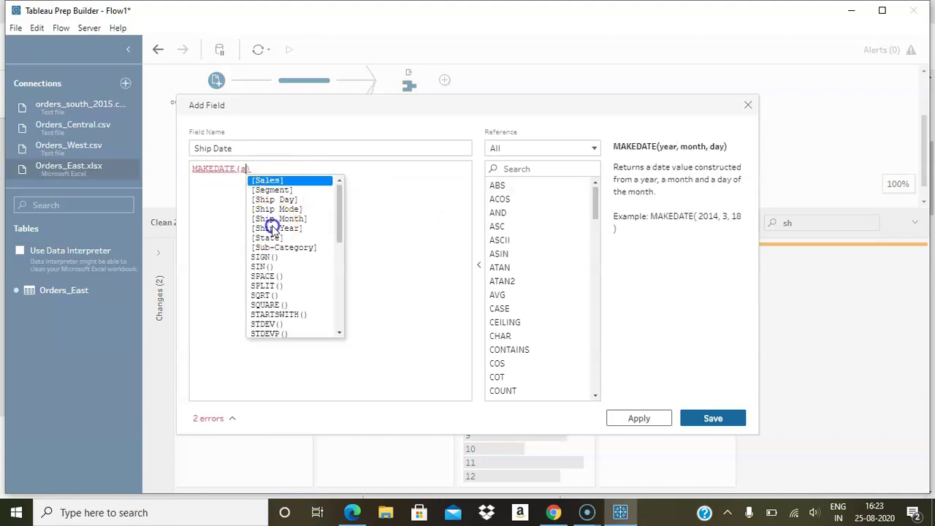
click(278, 227)
text(,s)
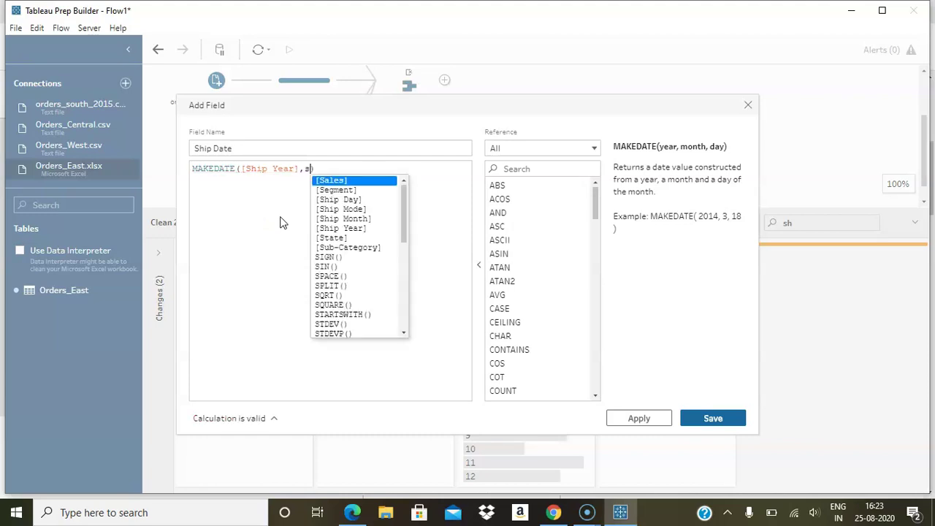
click(353, 218)
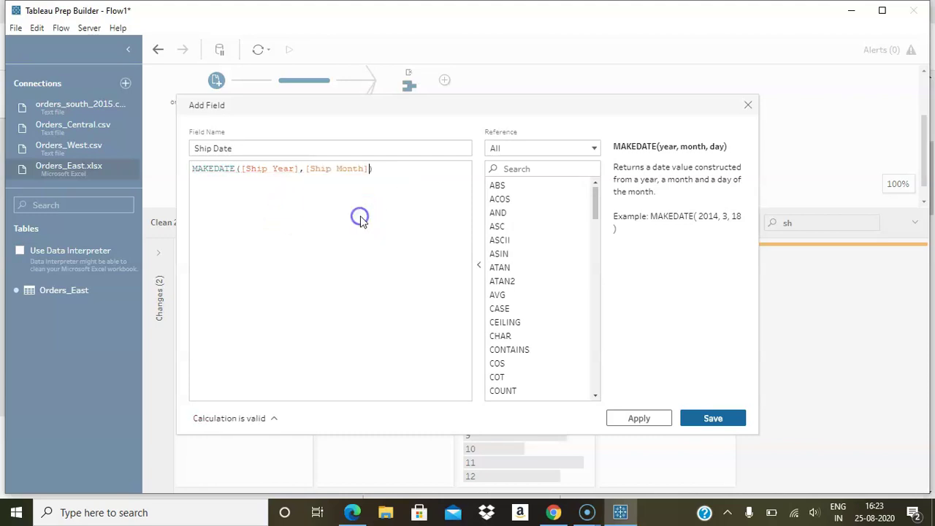
text(,s)
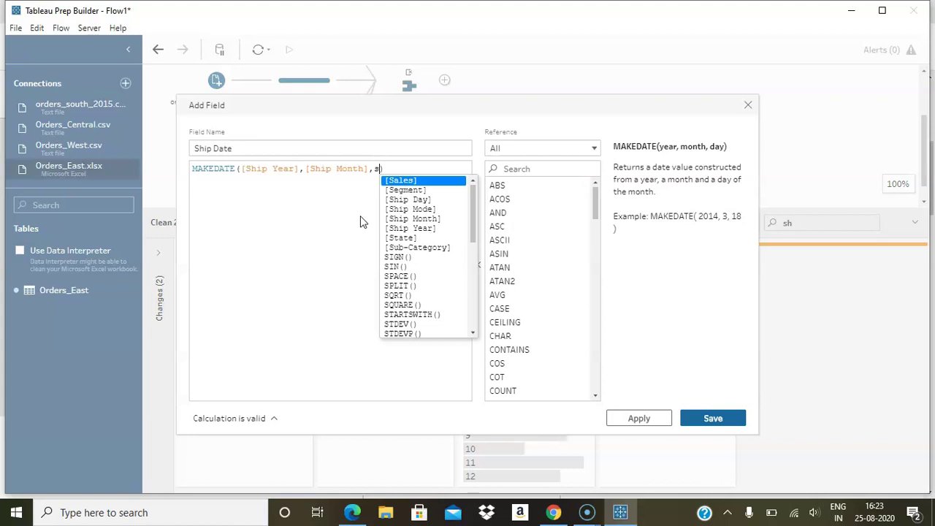
click(409, 198)
click(633, 410)
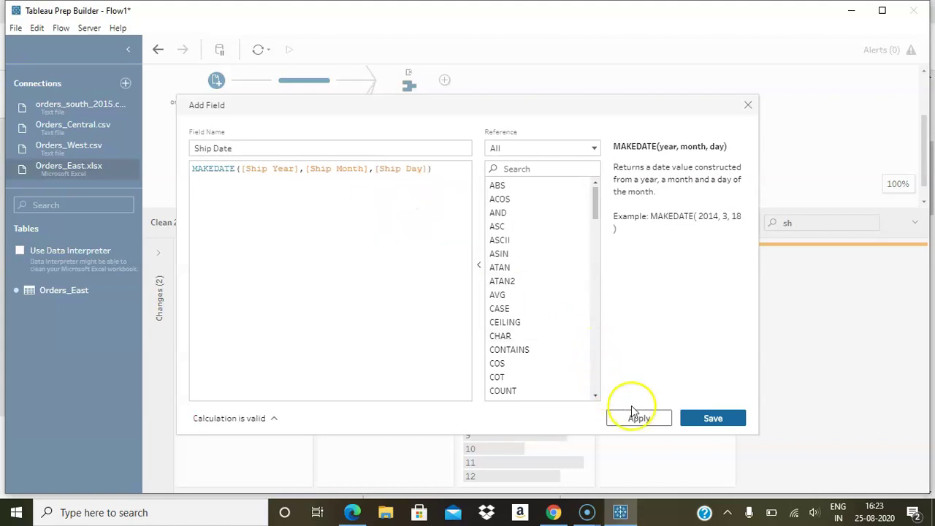
click(701, 418)
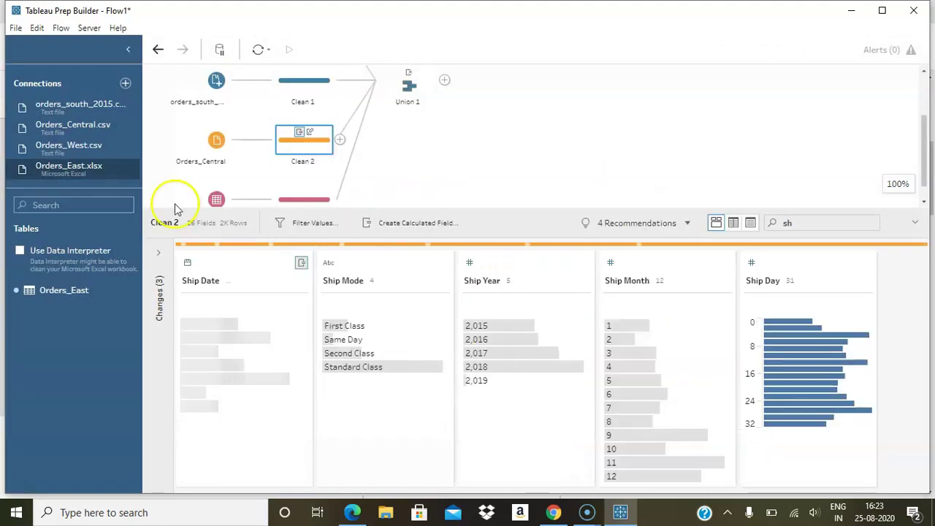
- Show the list of changes in Clean 2 and remove the Ship Year, Ship Month and Ship Day fields
click(159, 258)
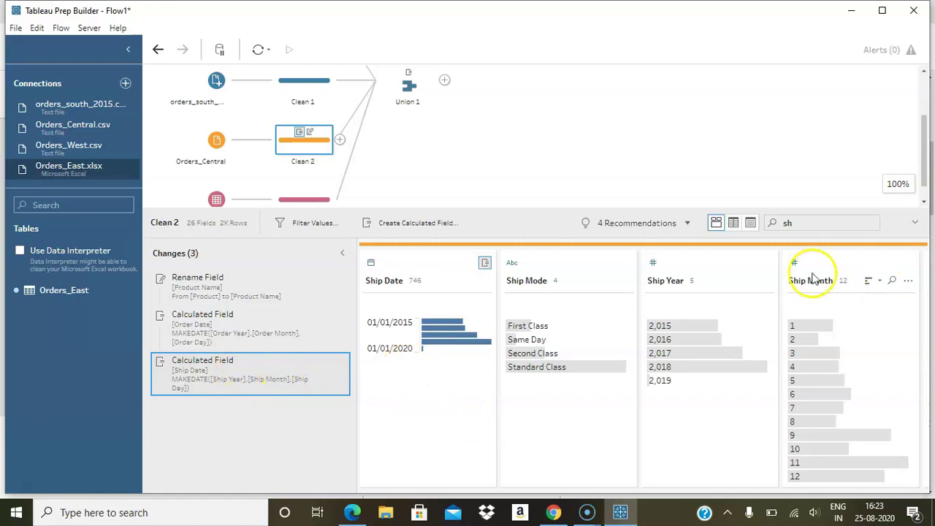
click(807, 222)
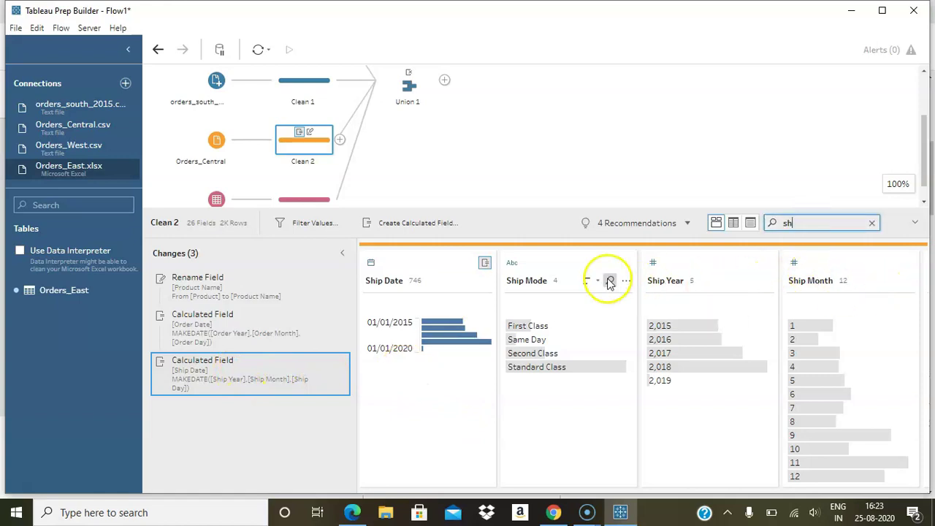
click(626, 281)
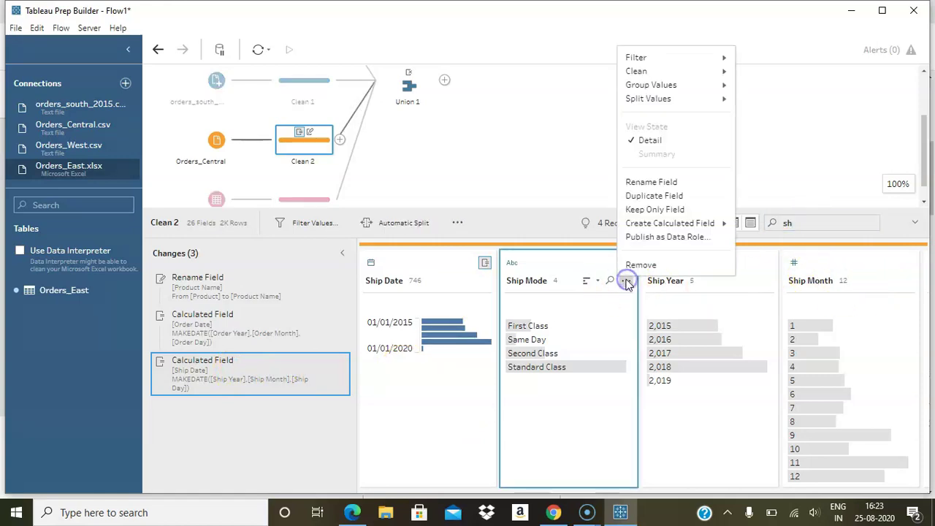
click(590, 266)
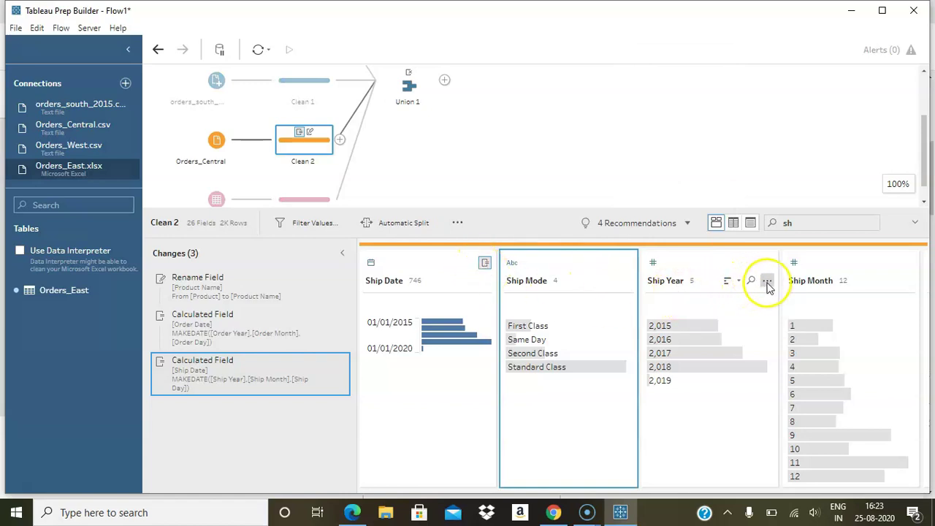
click(766, 282)
click(774, 268)
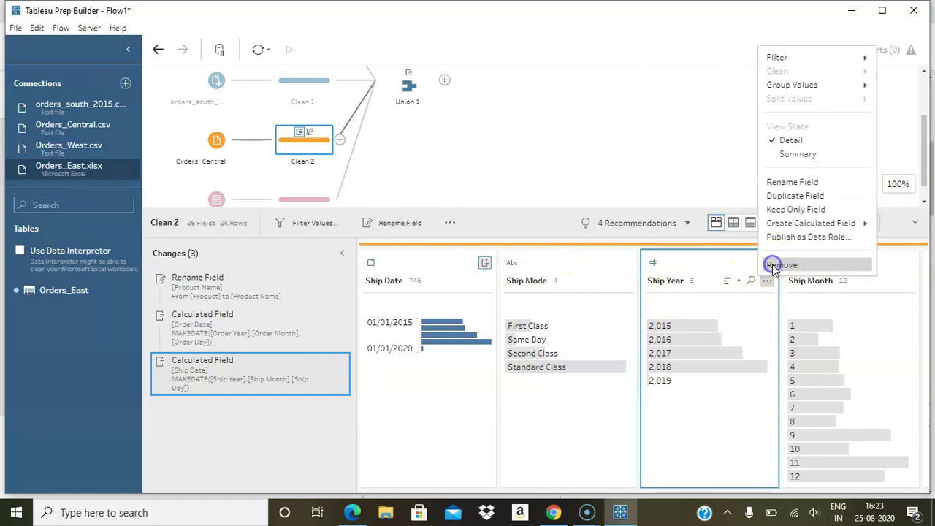
click(766, 282)
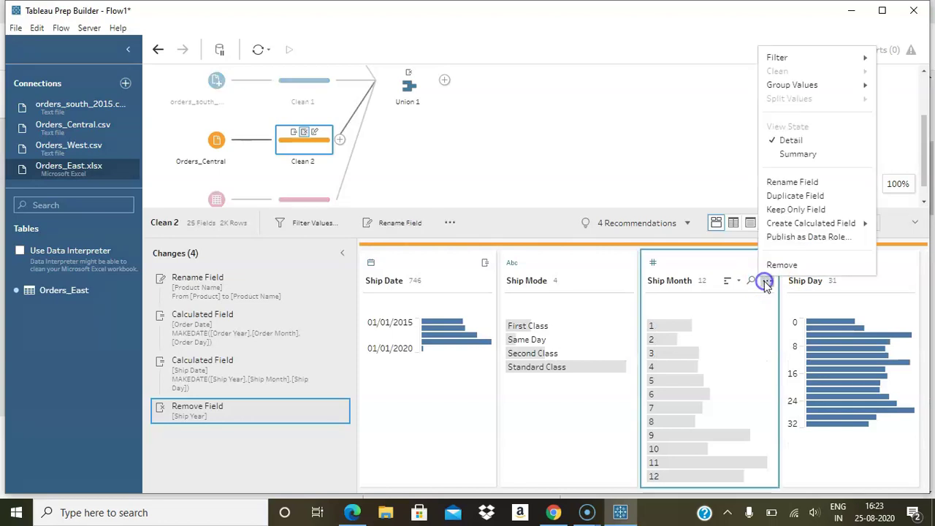
click(781, 268)
click(766, 280)
click(786, 266)
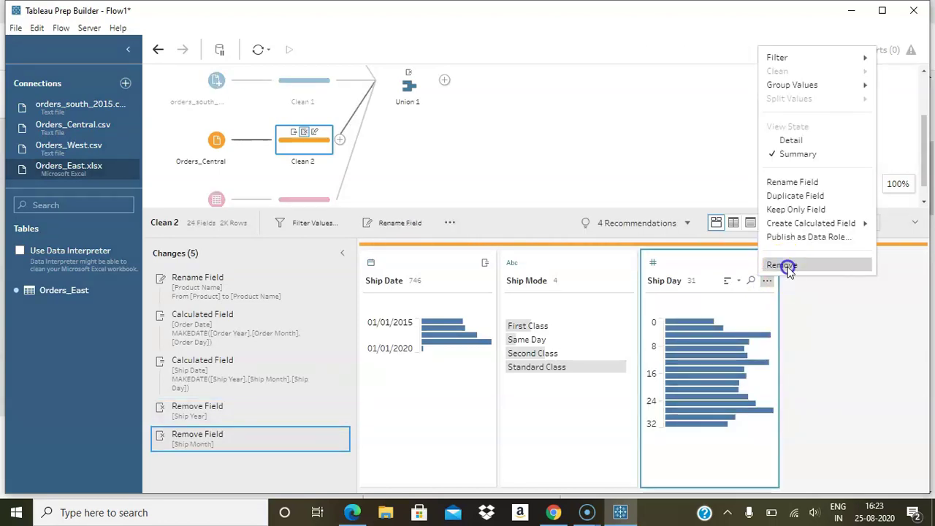
- Filter the Clean 2 fields by "order" and remove the Order Year, Order Month and Order Day fields
click(775, 223)
text(sh)
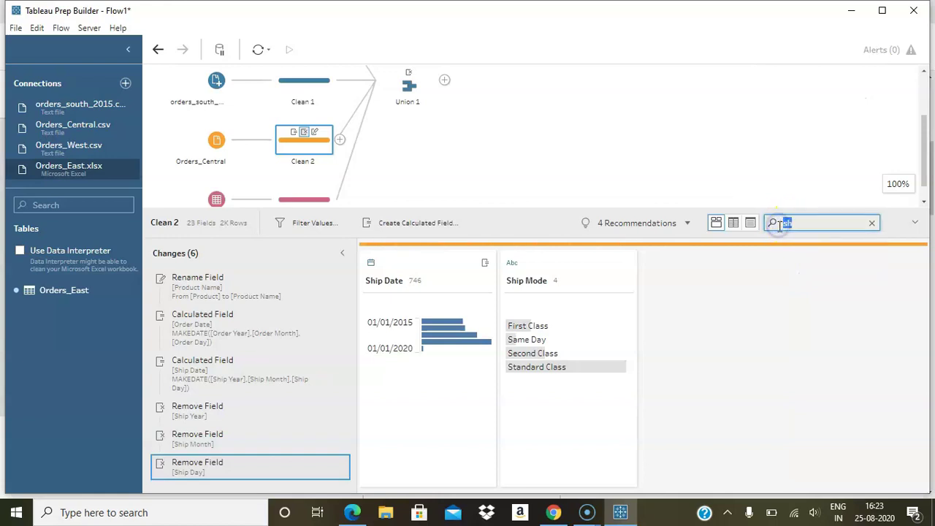
text(or)
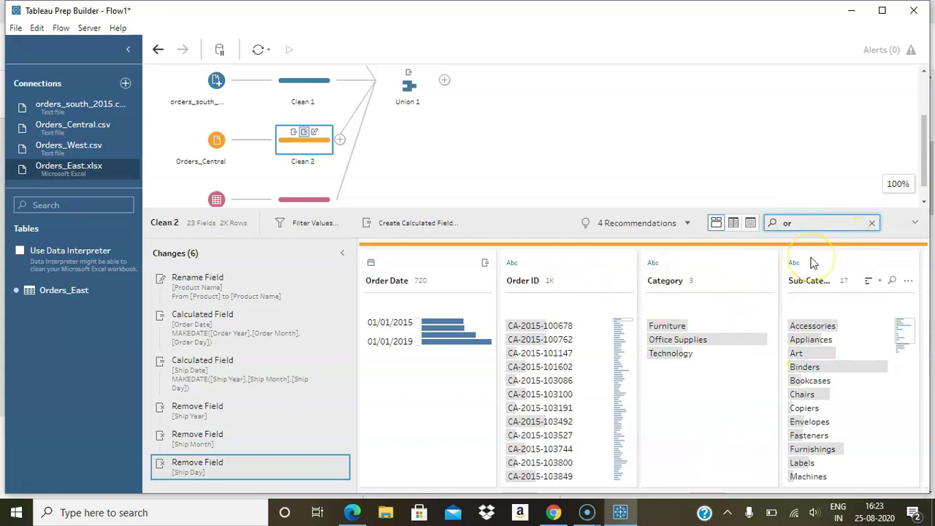
text(der)
click(765, 281)
click(802, 265)
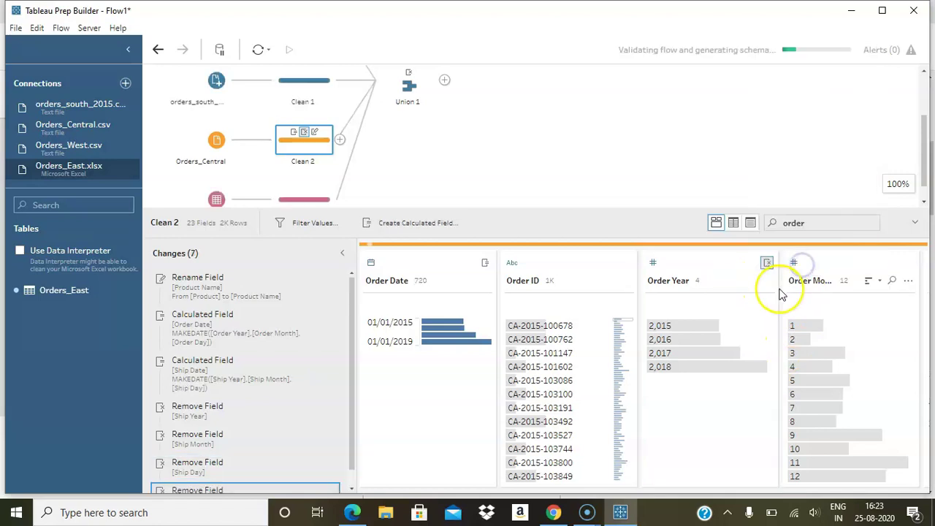
click(767, 281)
click(789, 266)
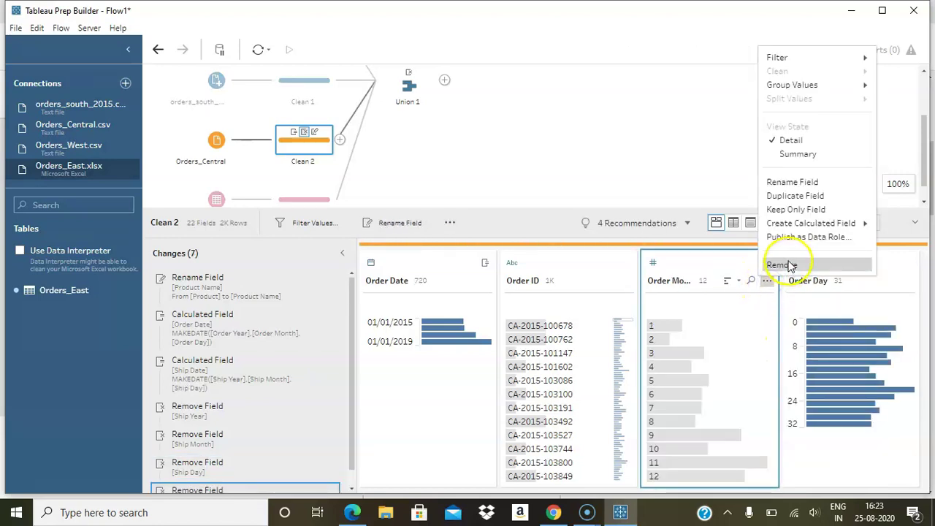
click(767, 281)
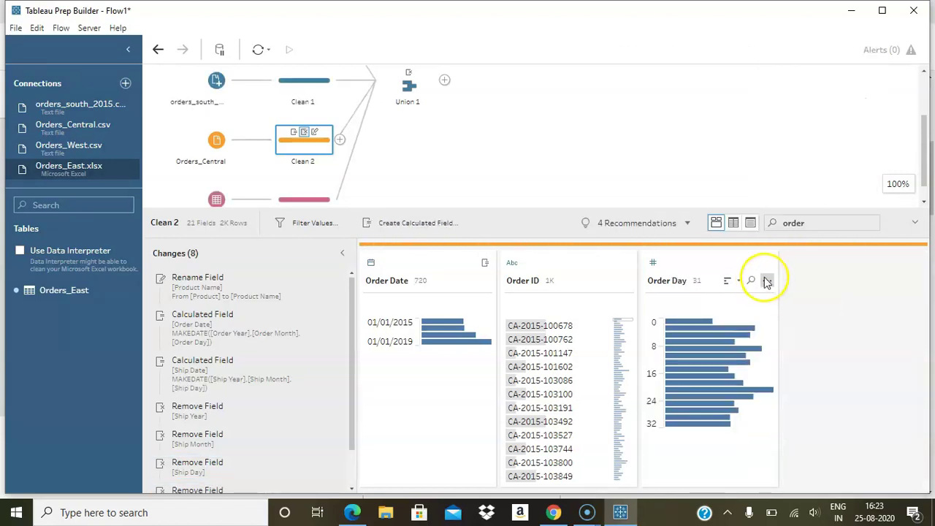
click(778, 266)
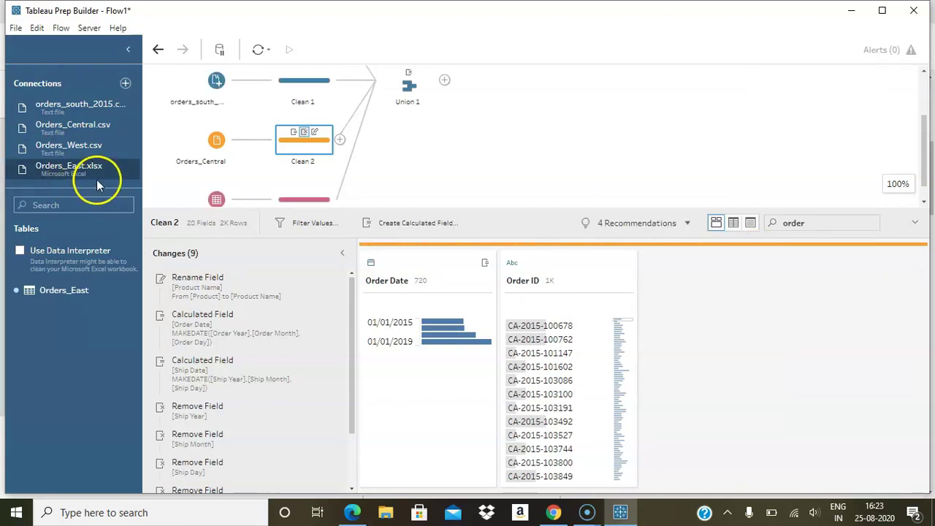
- Review the changes recorded in Clean 2 and examine the Discounts field in the Union 1 results
scroll(276, 419, down, 2)
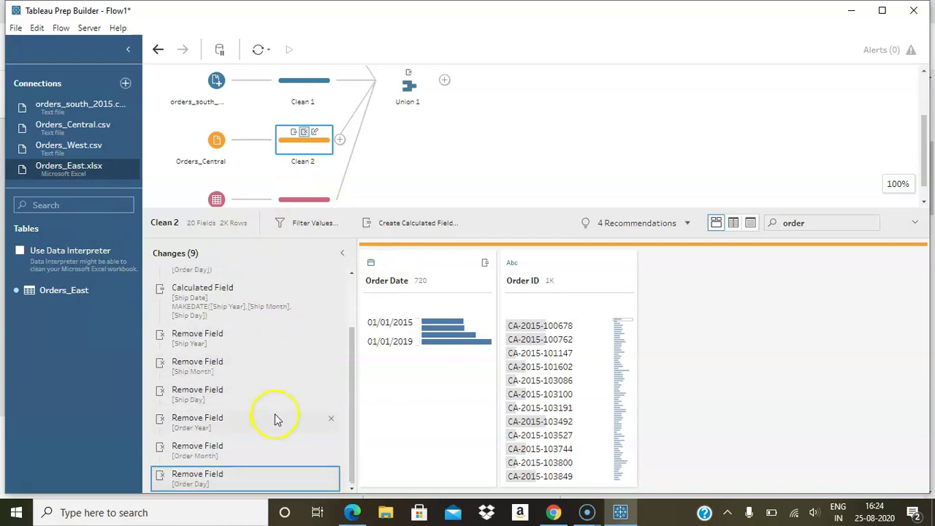
scroll(276, 415, up, 3)
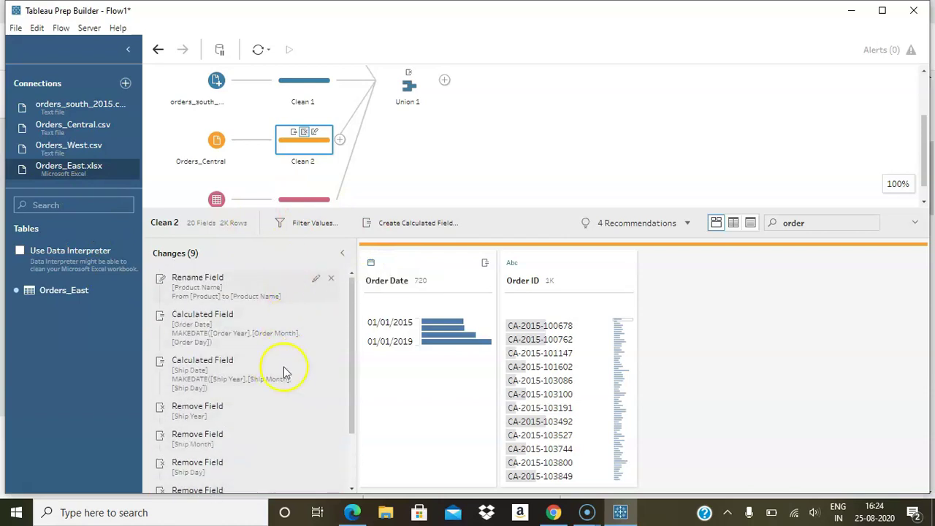
click(403, 97)
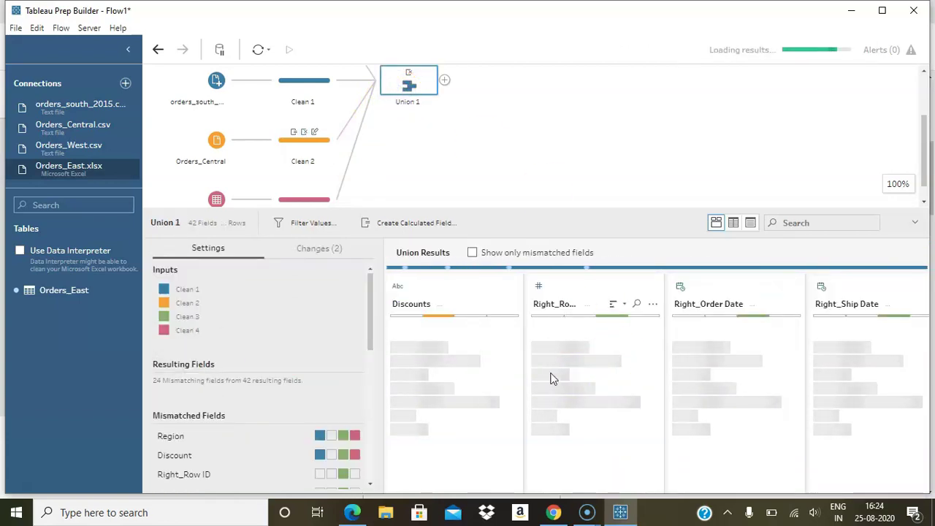
click(438, 324)
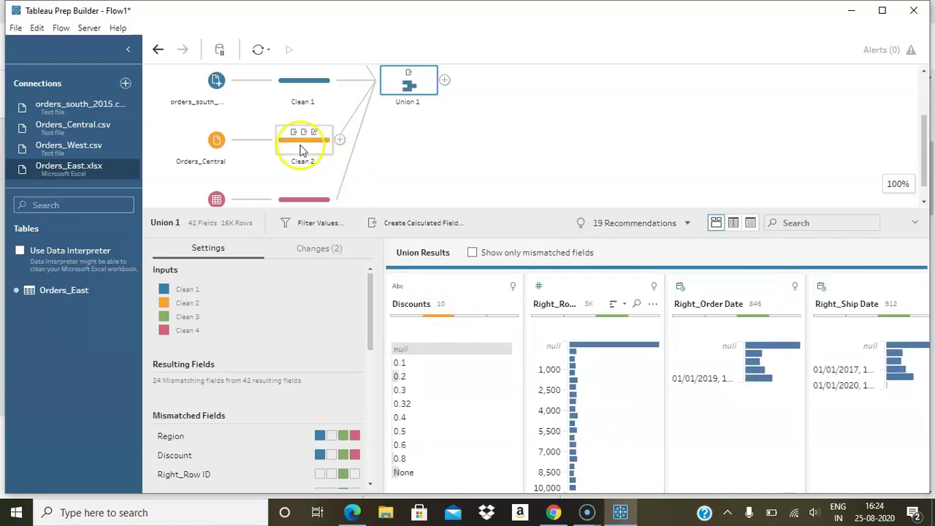
- Filter the Clean 4 fields by "di" to check the name and data type of its discount field
click(302, 195)
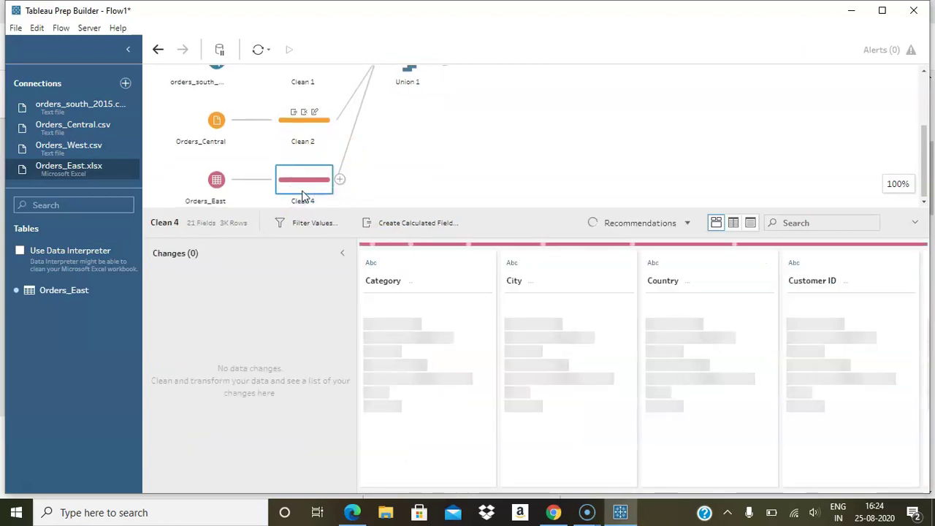
click(778, 217)
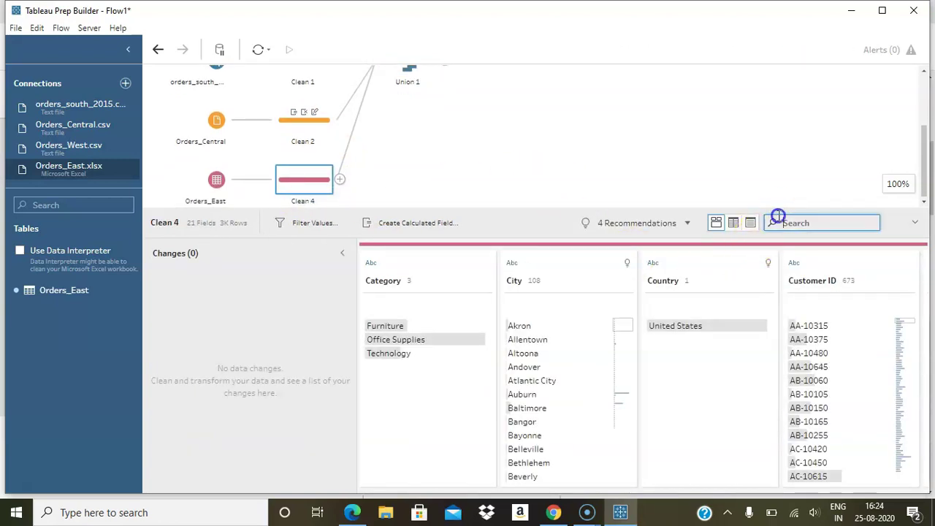
text(di)
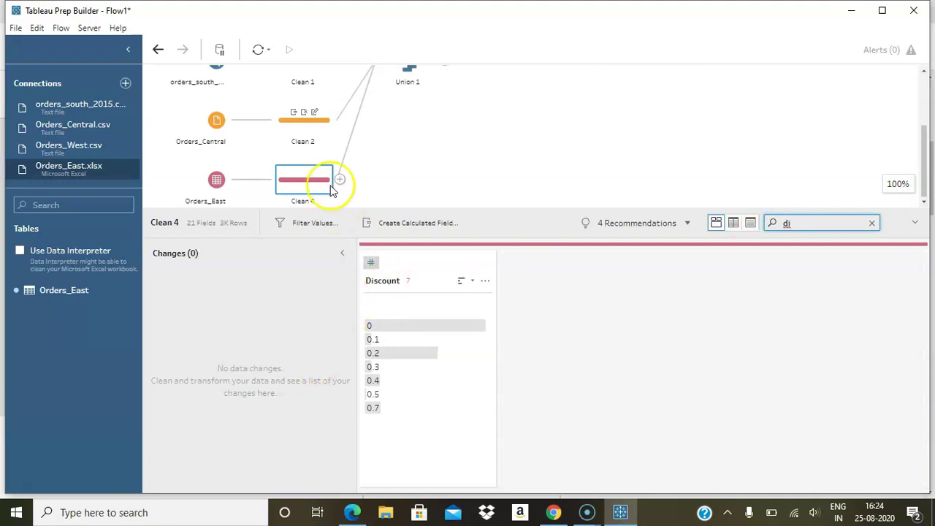
- Filter the Clean 2 fields by "dis" and change the Discounts data type to Number (decimal)
click(295, 119)
click(798, 223)
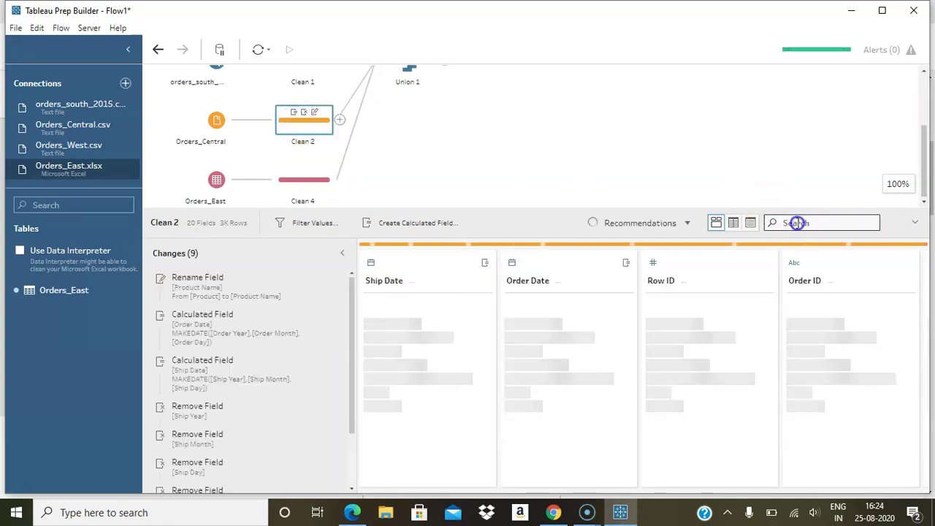
text(dis)
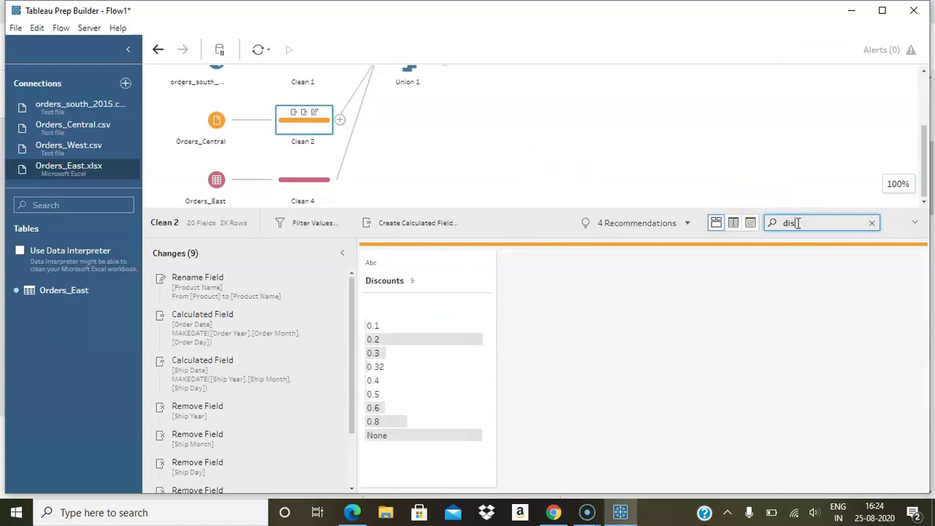
click(372, 264)
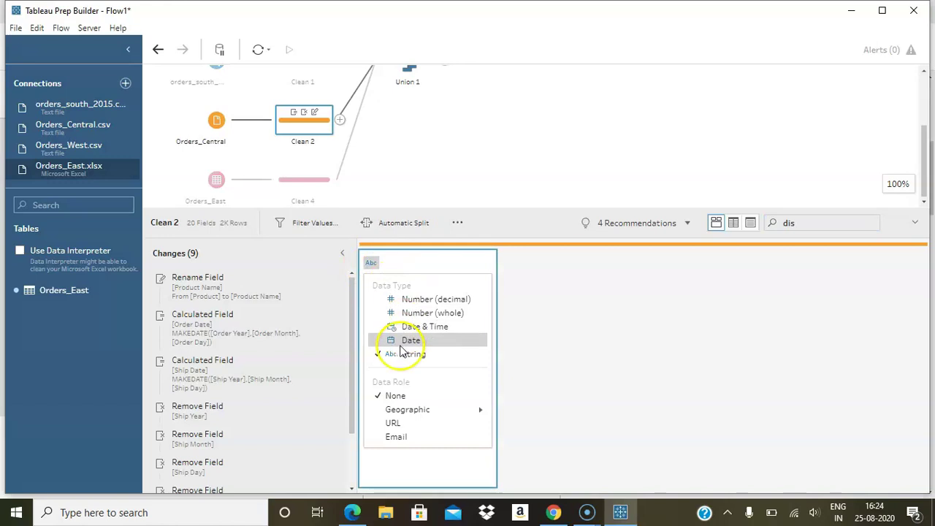
click(424, 300)
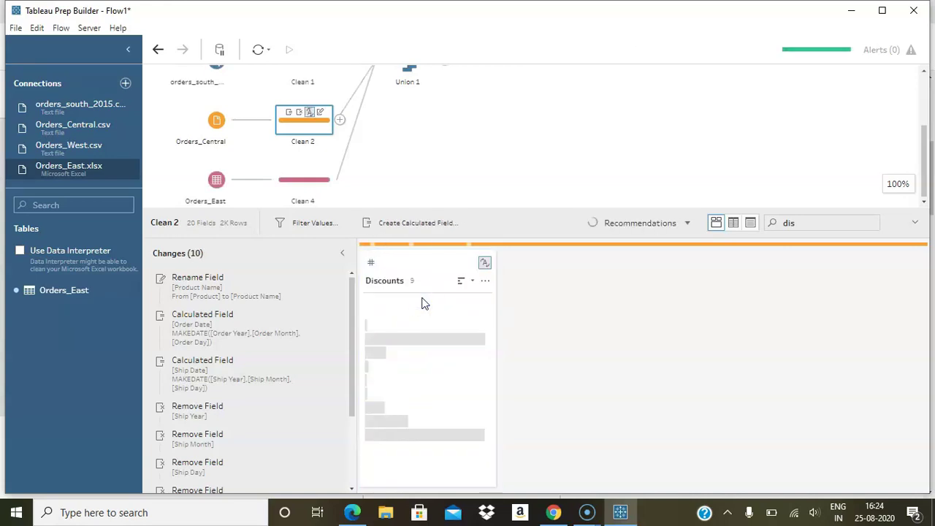
- Rename the Discounts field in Clean 2 as Discount
click(485, 281)
click(514, 182)
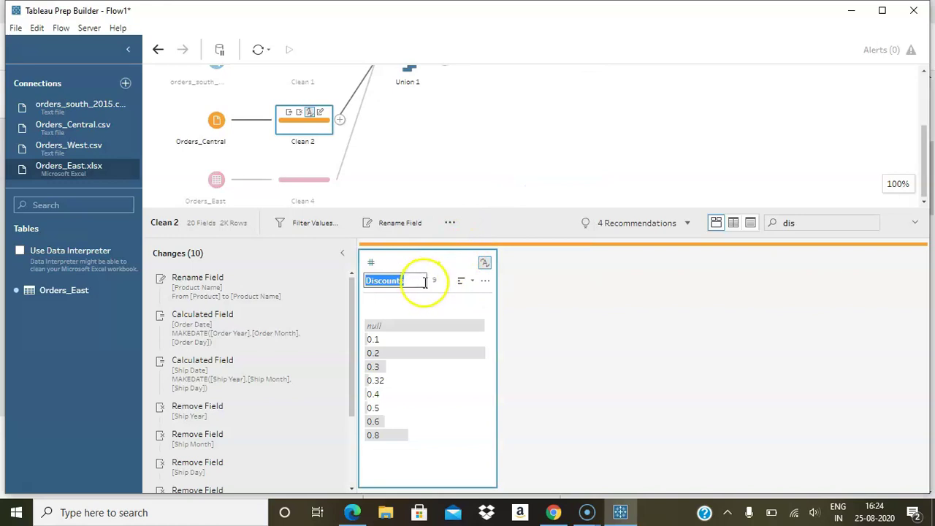
click(407, 279)
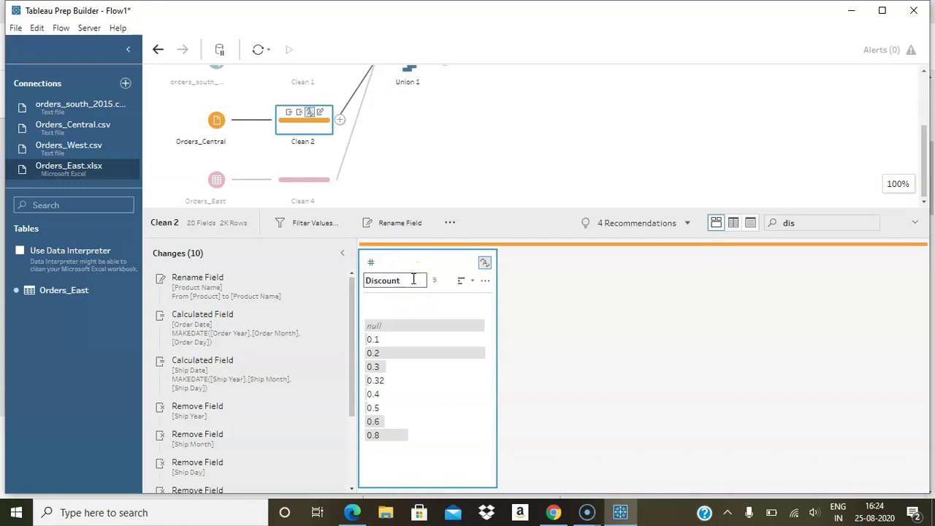
click(484, 146)
- Show only the mismatched fields in the Union 1 results and check which input they come from
click(413, 172)
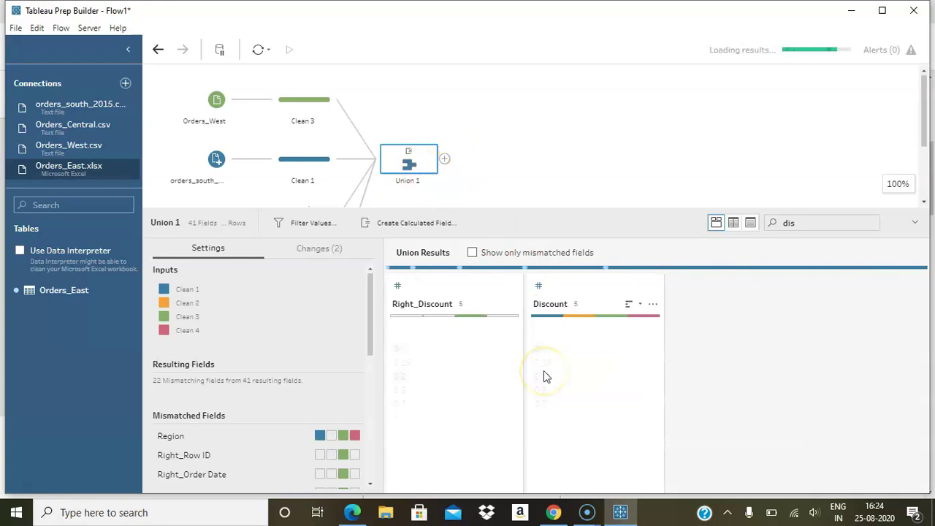
click(473, 253)
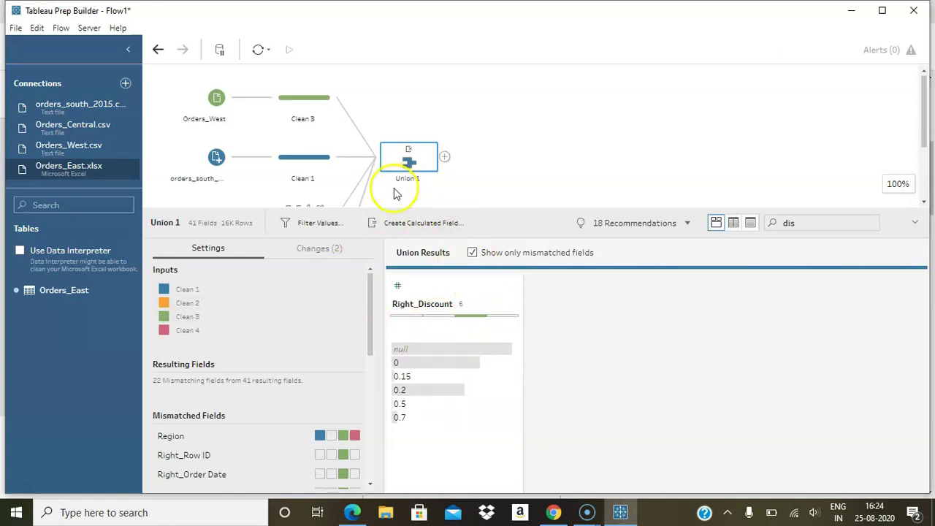
scroll(405, 186, down, 3)
scroll(309, 179, up, 3)
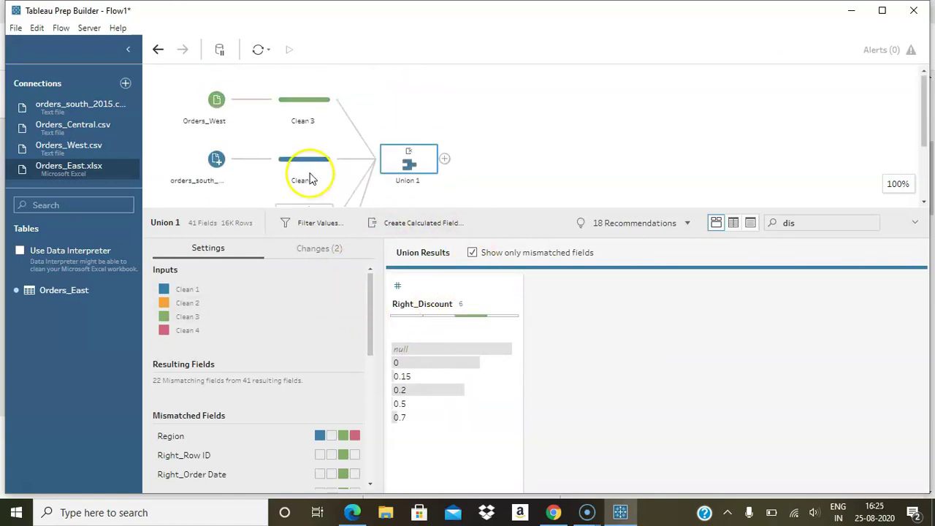
- Filter the Clean 3 fields by "righ" and remove the Right_Row ID field
click(296, 107)
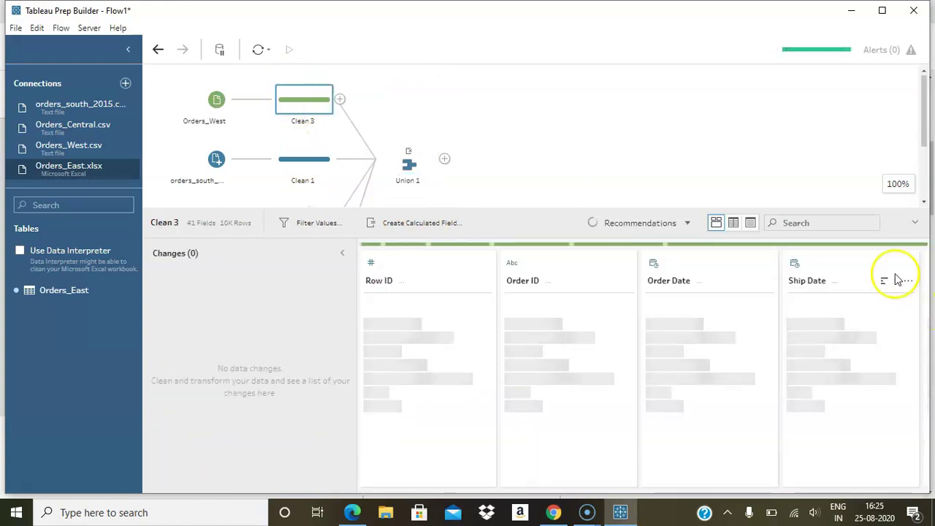
click(797, 222)
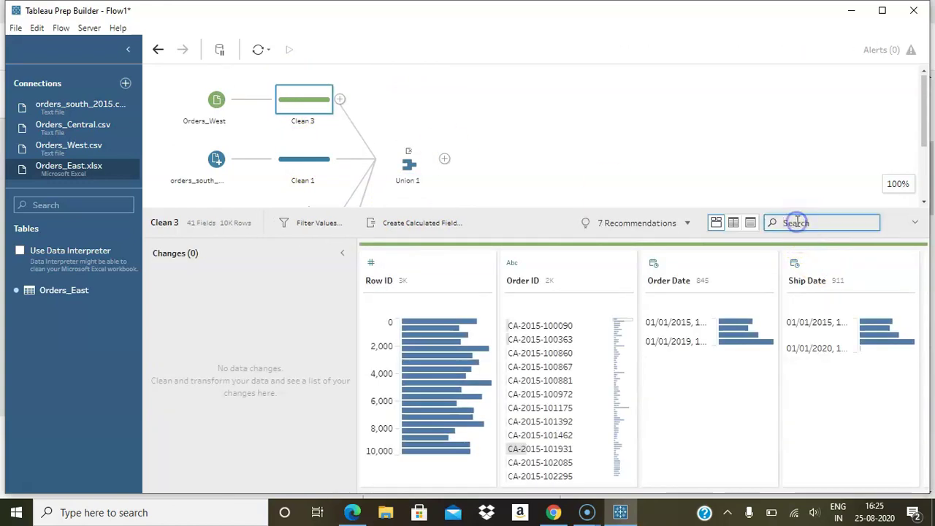
text(right)
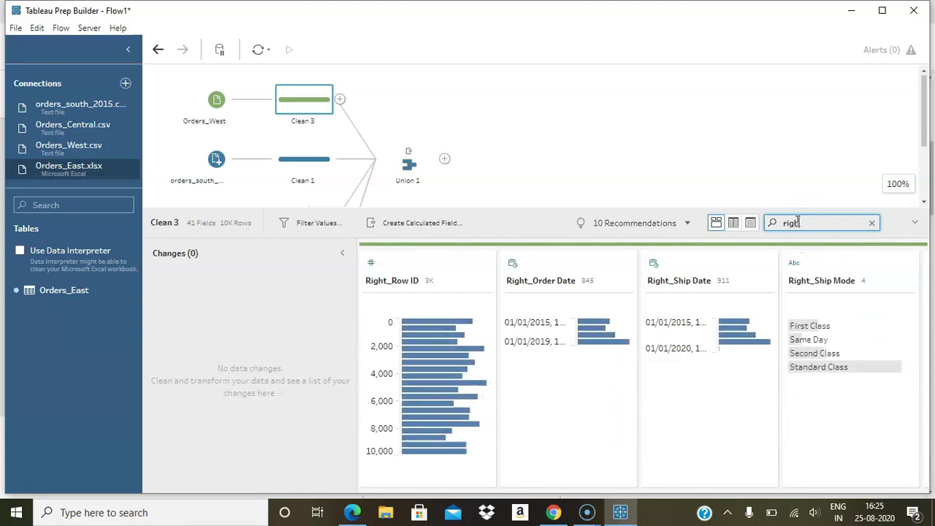
mouse_move(463, 355)
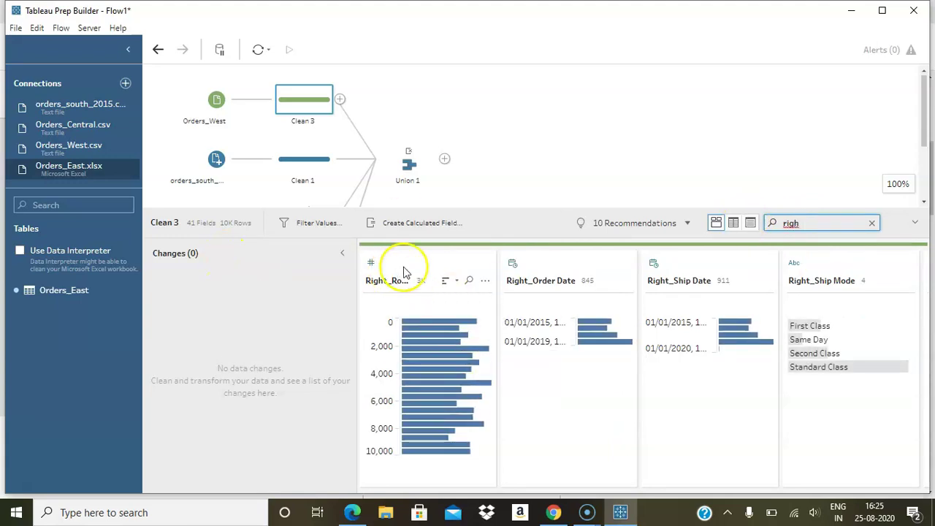
click(483, 283)
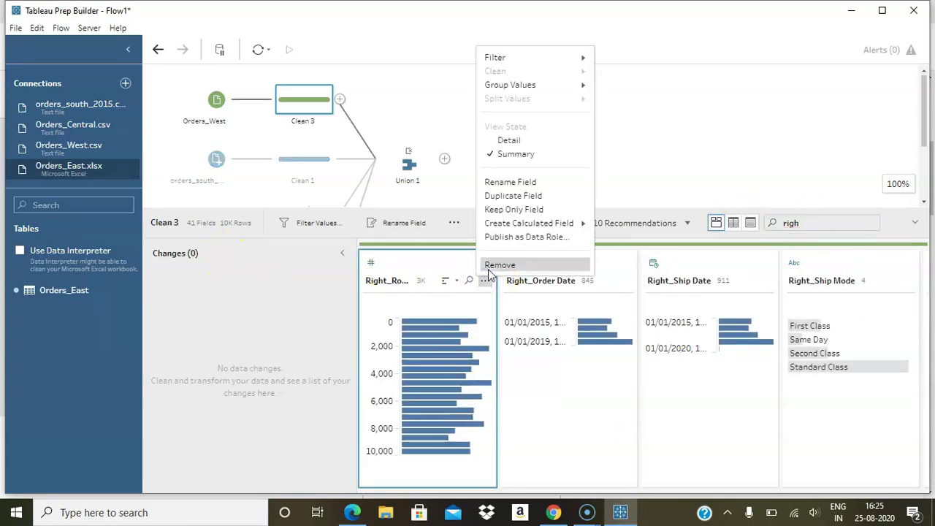
click(491, 266)
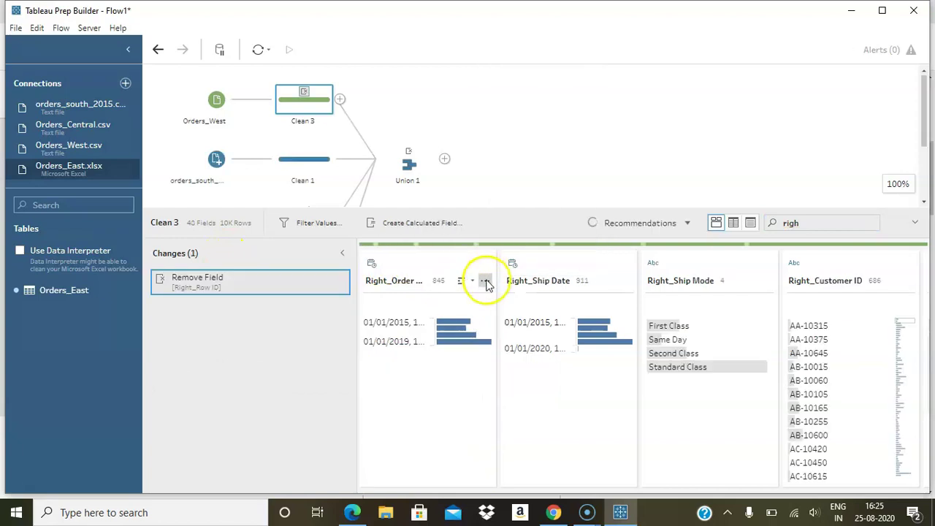
- Remove the Right_Order Date, Right_Ship Date and Right_Ship Mode fields from Clean 3
click(484, 280)
click(500, 268)
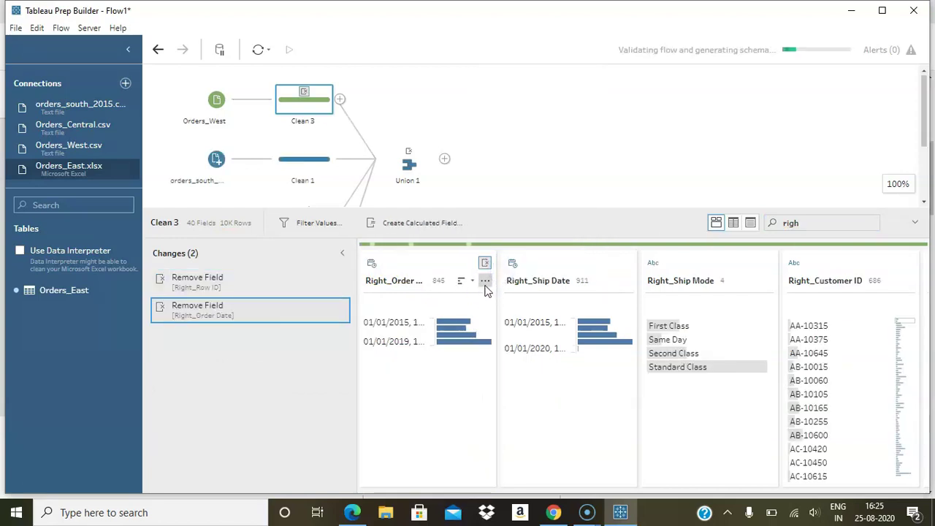
click(485, 282)
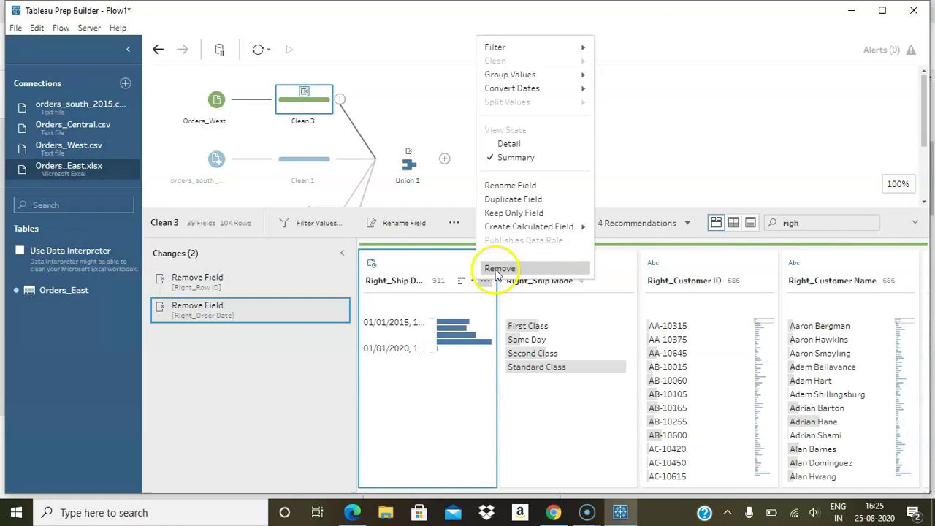
click(498, 267)
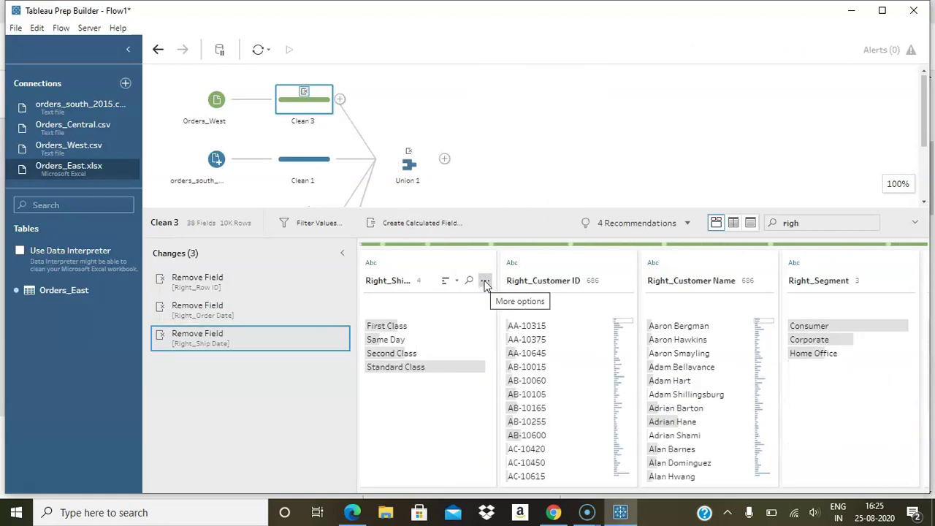
click(485, 281)
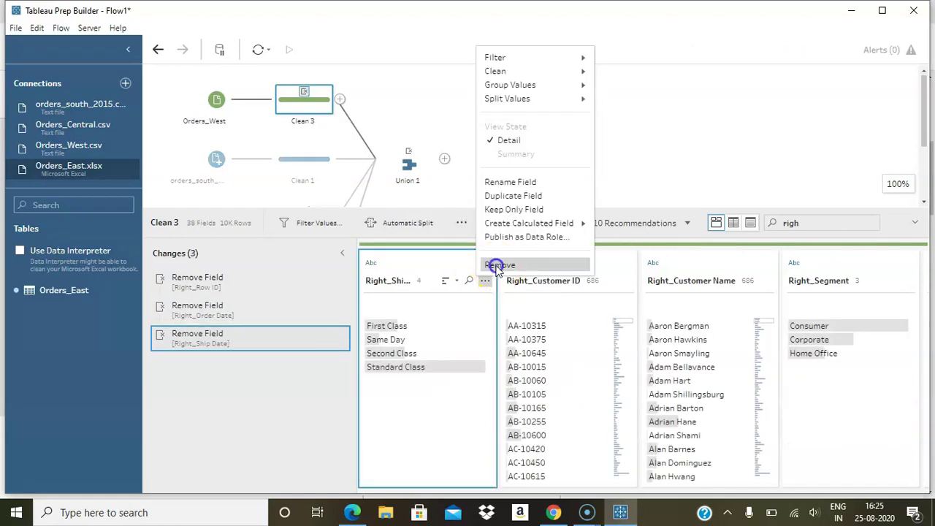
click(497, 266)
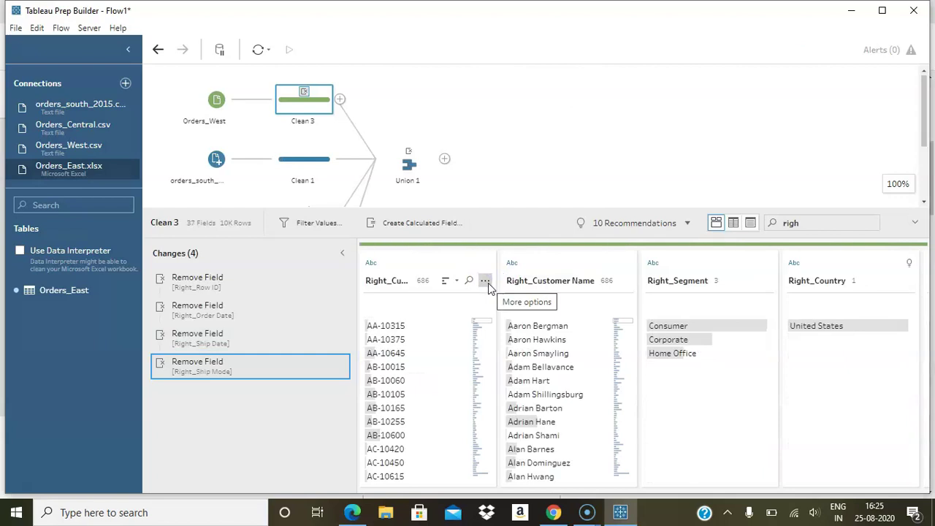
- Remove the Right_Customer ID, Right_Customer Name and Right_Segment fields from Clean 3
click(485, 281)
click(495, 265)
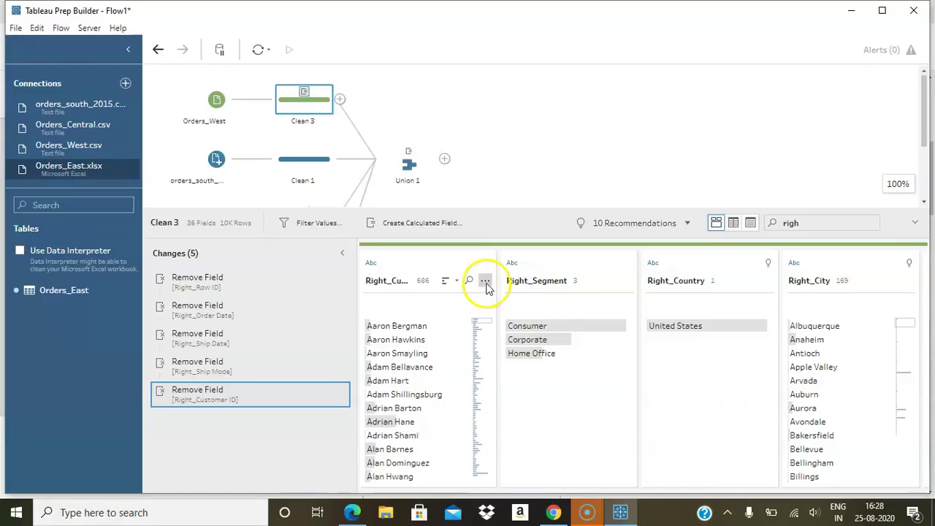
click(486, 281)
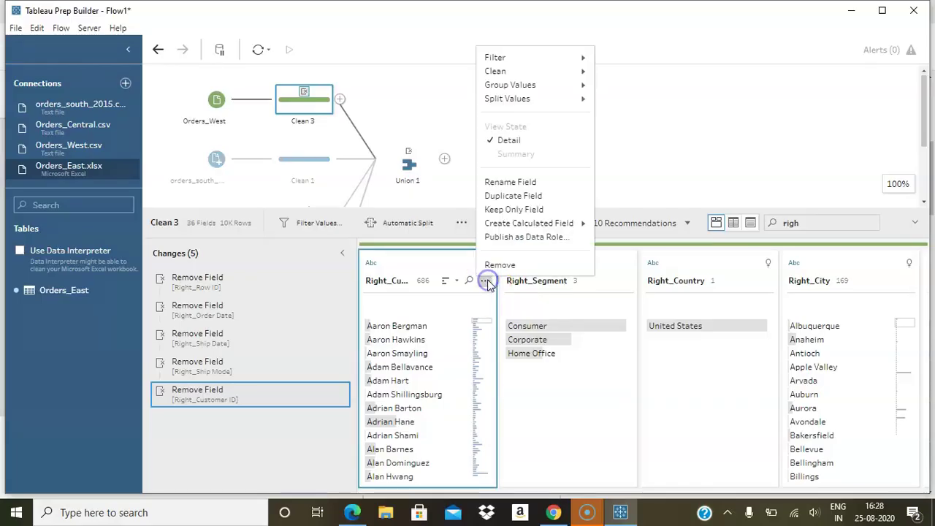
click(499, 266)
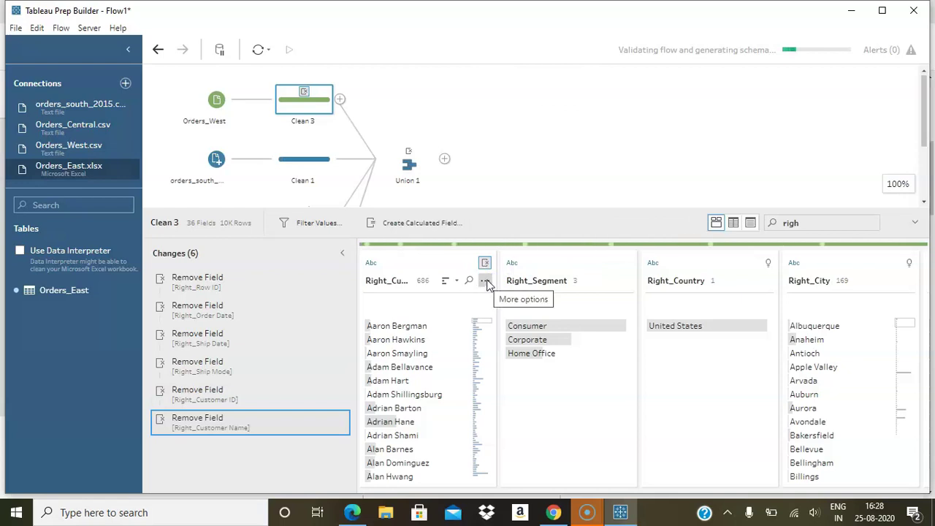
click(485, 281)
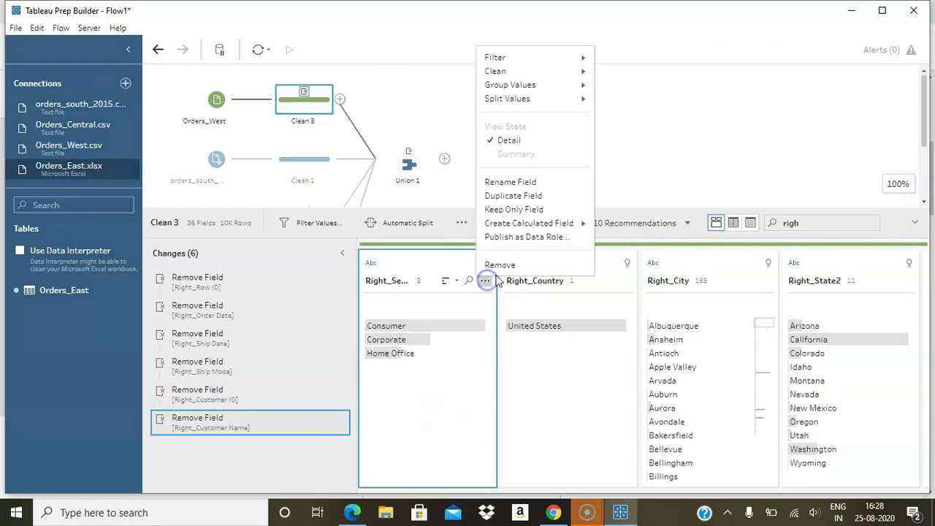
click(501, 266)
- Remove the Right_Country, Right_City, Right_State2 and Right_Postal Code fields from Clean 3
click(487, 281)
click(495, 266)
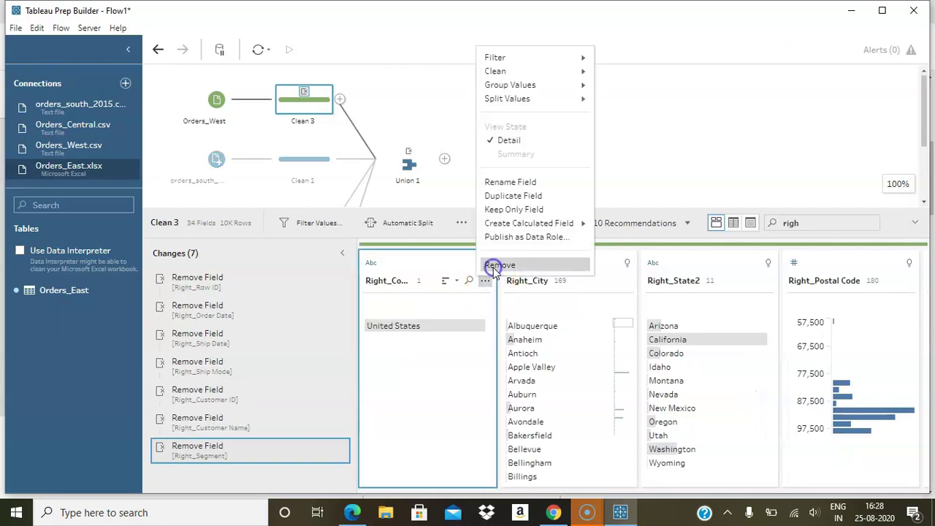
click(485, 280)
click(489, 266)
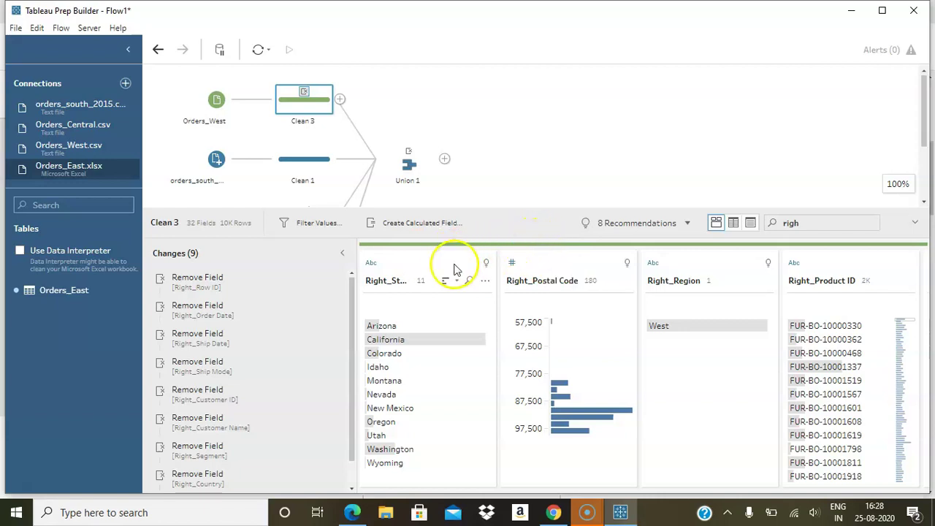
click(485, 280)
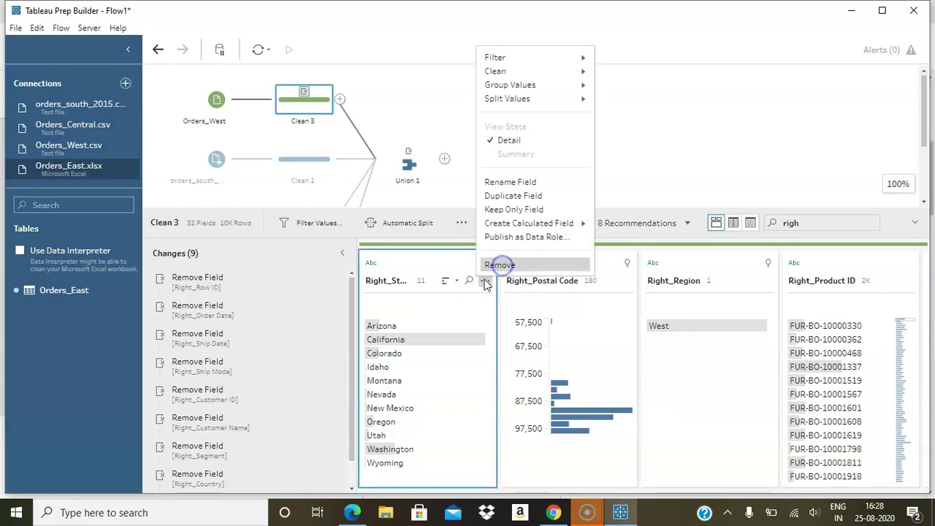
click(500, 264)
click(485, 280)
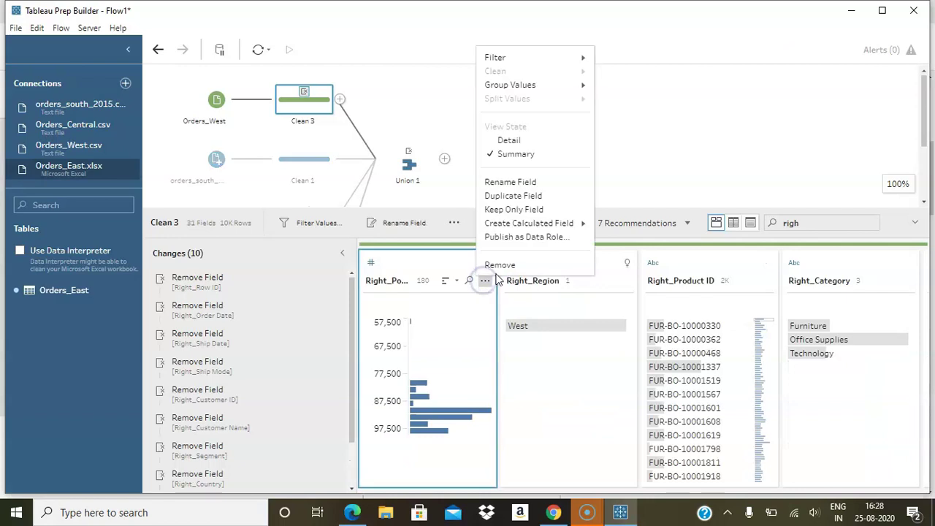
click(500, 265)
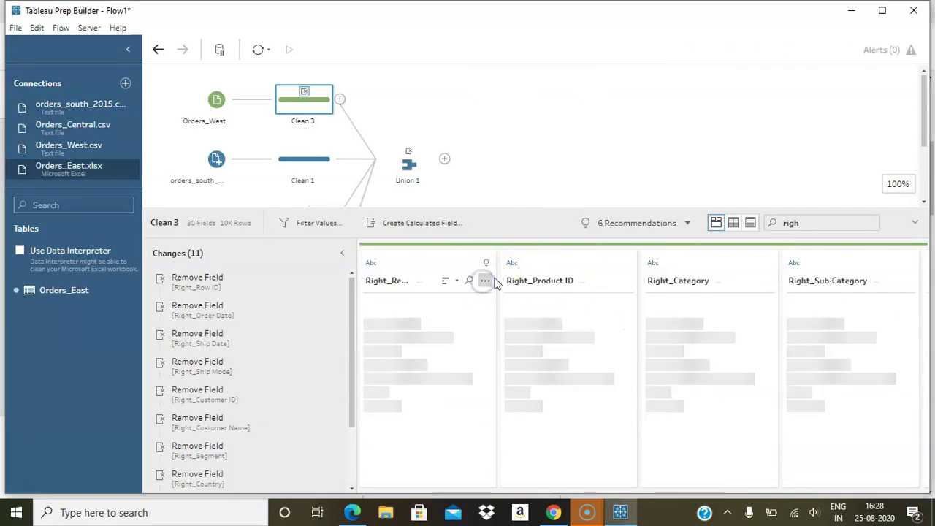
- Remove the Right_Region, Right_Product ID, Right_Category, Right_Sub-Category and Right_Product Name fields from Clean 3
click(485, 280)
click(500, 266)
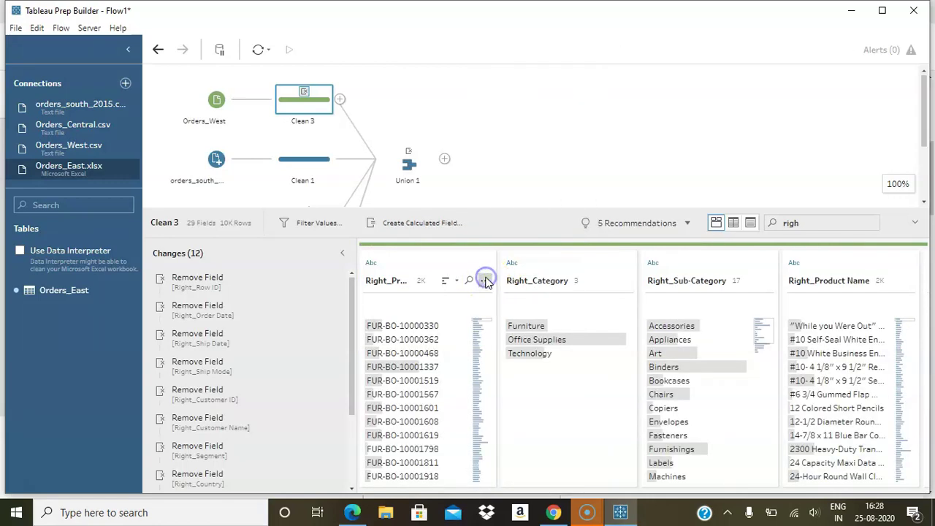
click(485, 280)
click(499, 266)
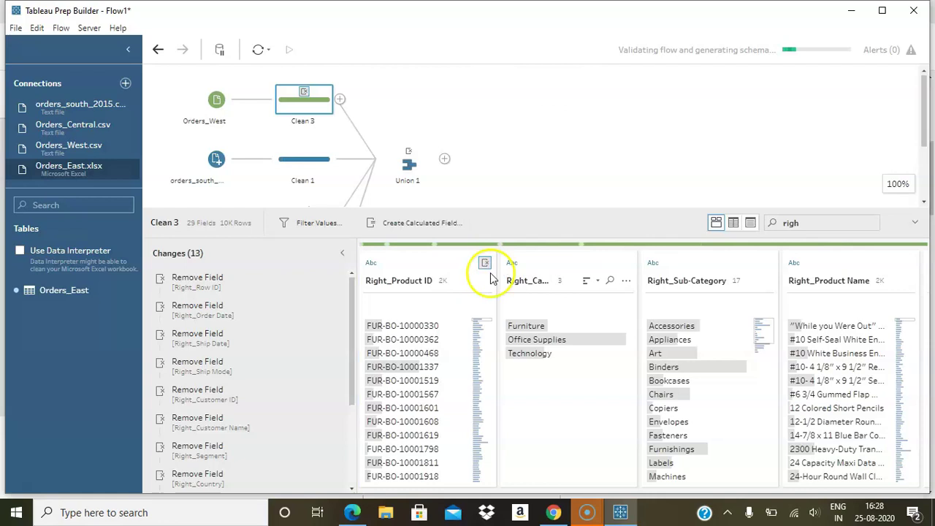
click(485, 280)
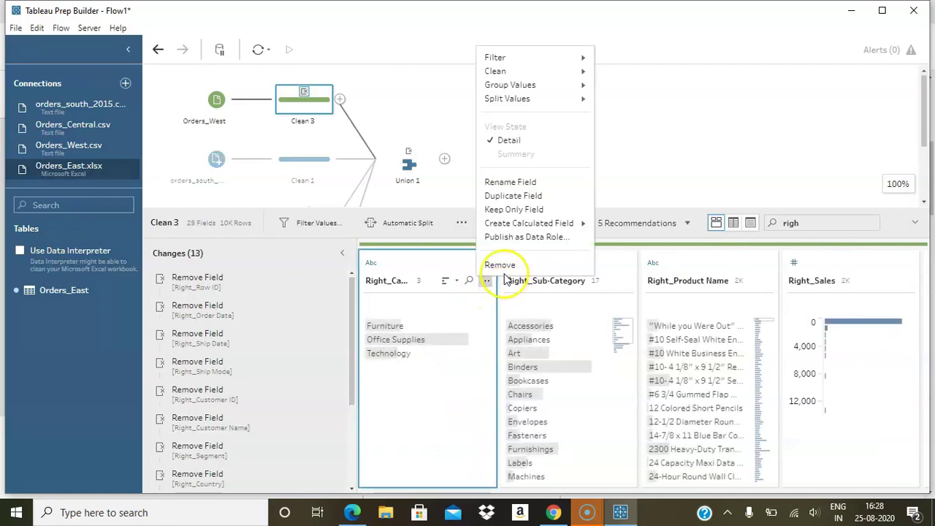
click(494, 266)
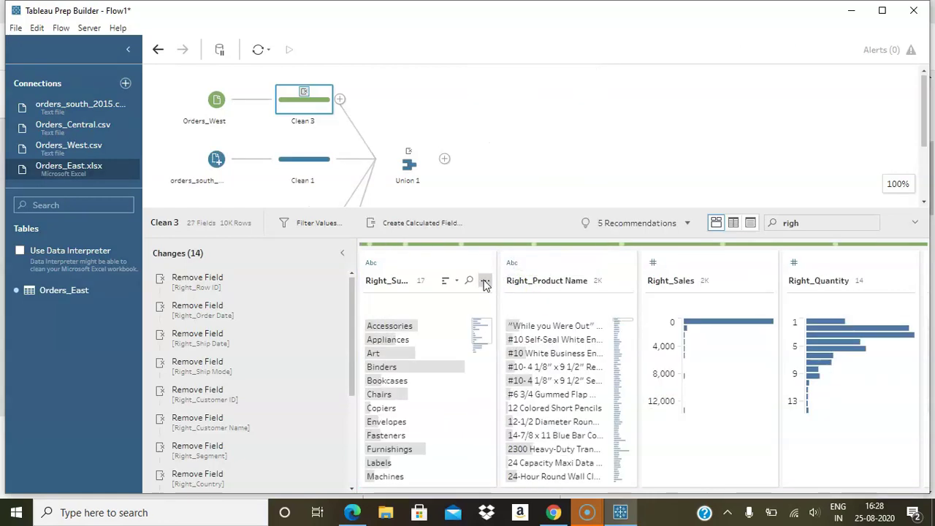
click(485, 281)
click(501, 265)
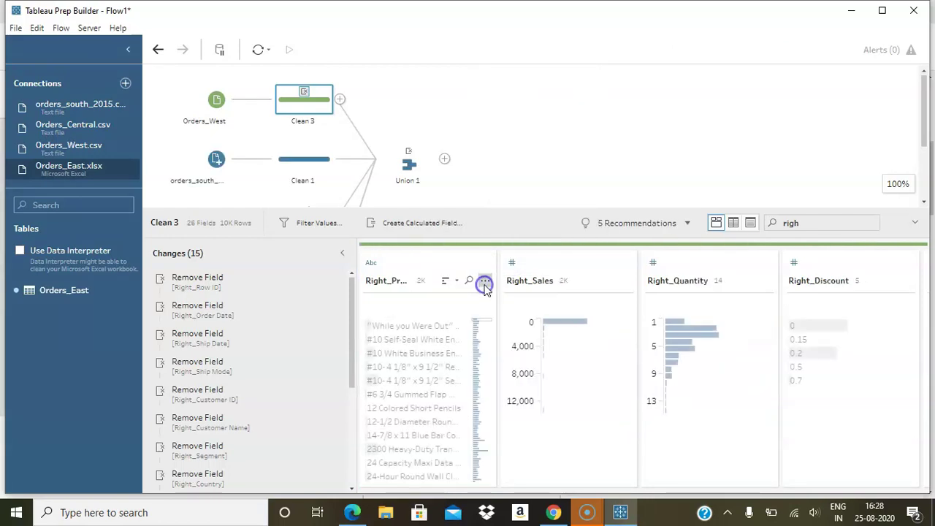
click(485, 282)
click(501, 265)
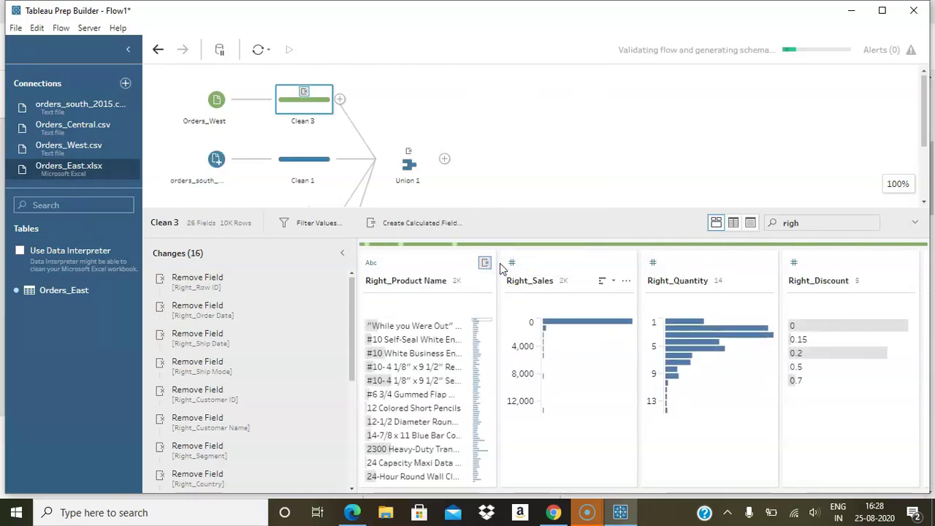
- Remove the Right_Sales, Right_Quantity, Right_Discount and Right_Profit fields from Clean 3
click(484, 282)
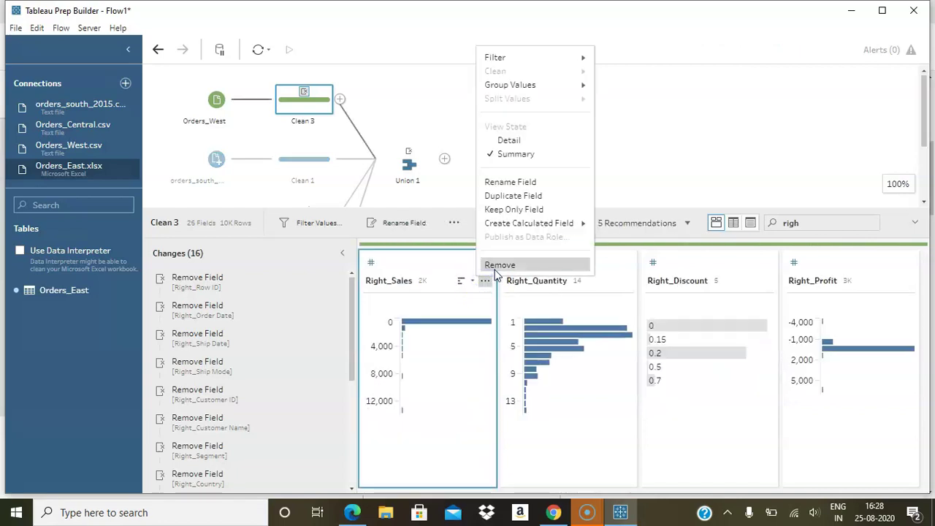
click(496, 266)
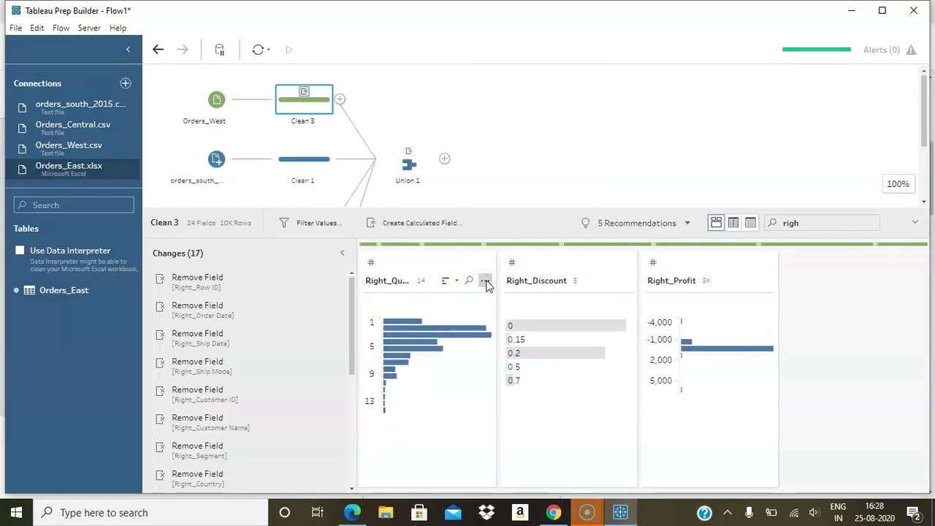
click(485, 281)
click(497, 264)
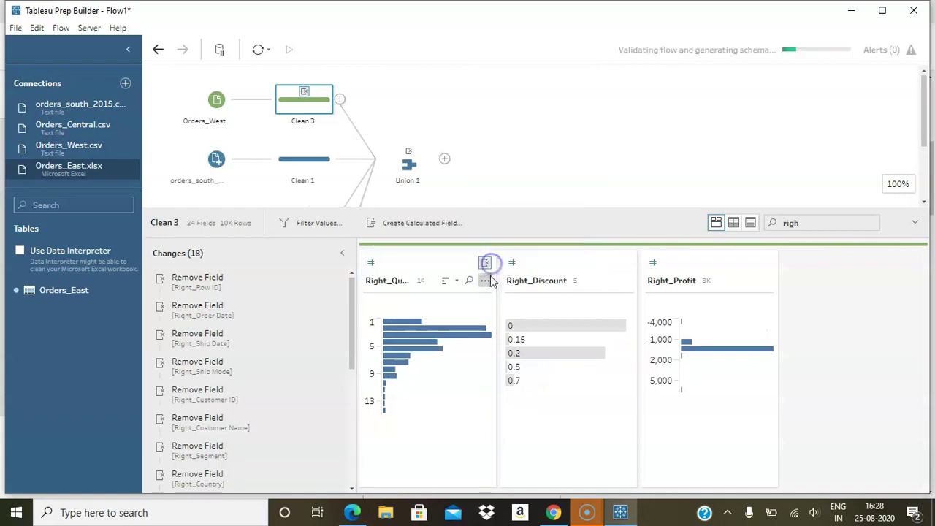
click(486, 282)
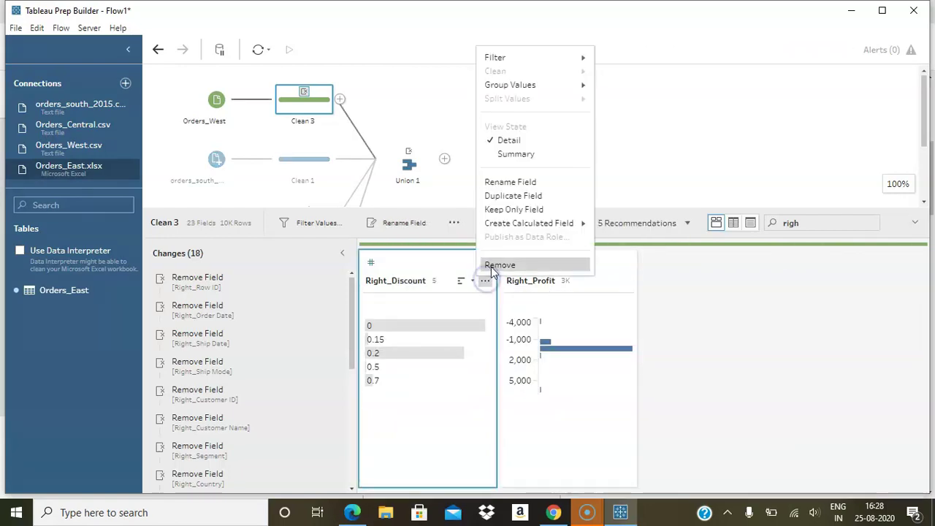
click(490, 264)
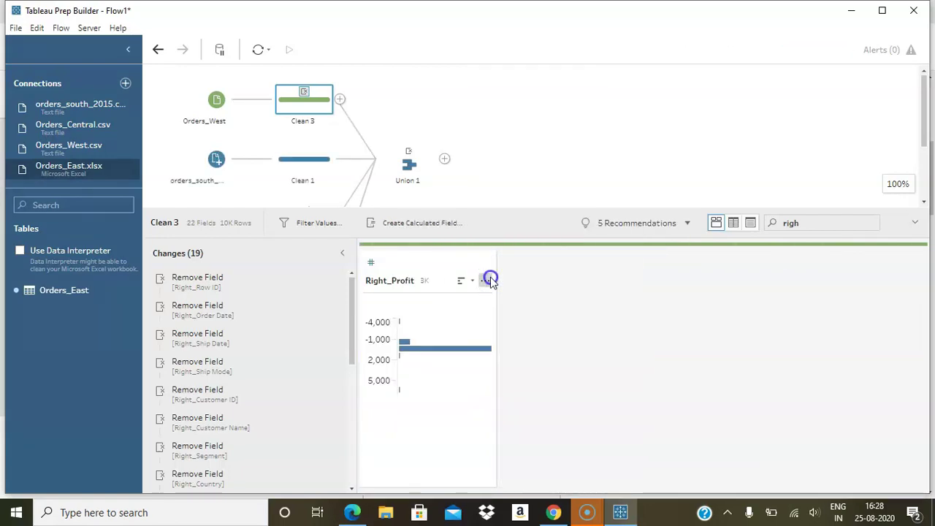
click(487, 280)
click(493, 265)
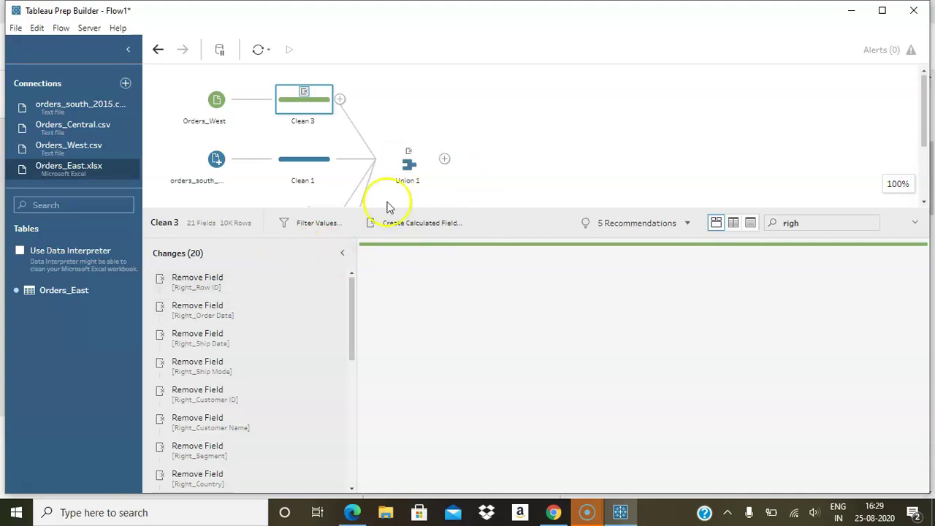
- Show only the mismatched fields in the Union 1 results and inspect the values of the Region field
click(410, 163)
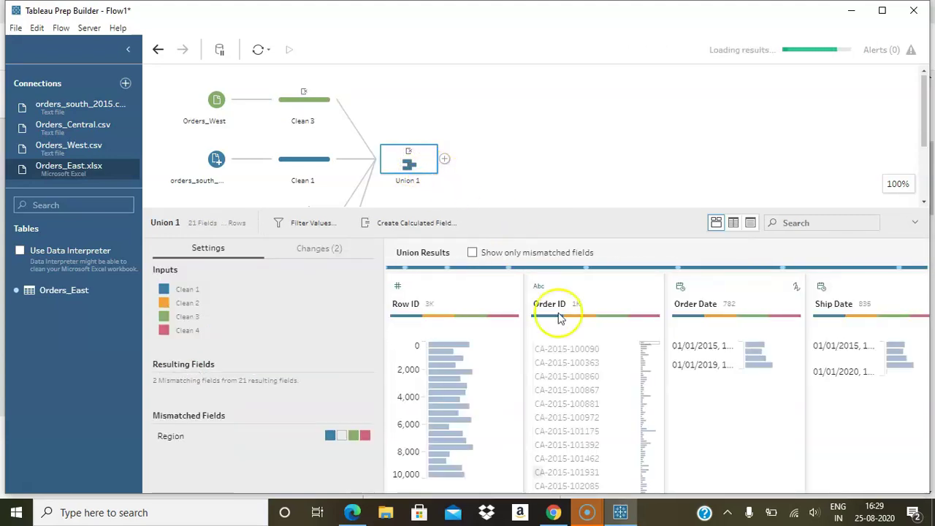
click(473, 253)
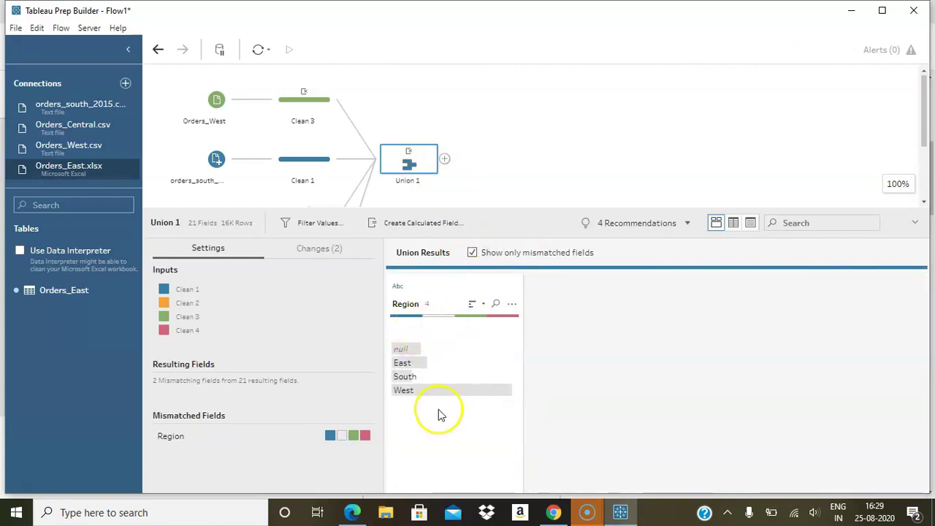
mouse_move(410, 368)
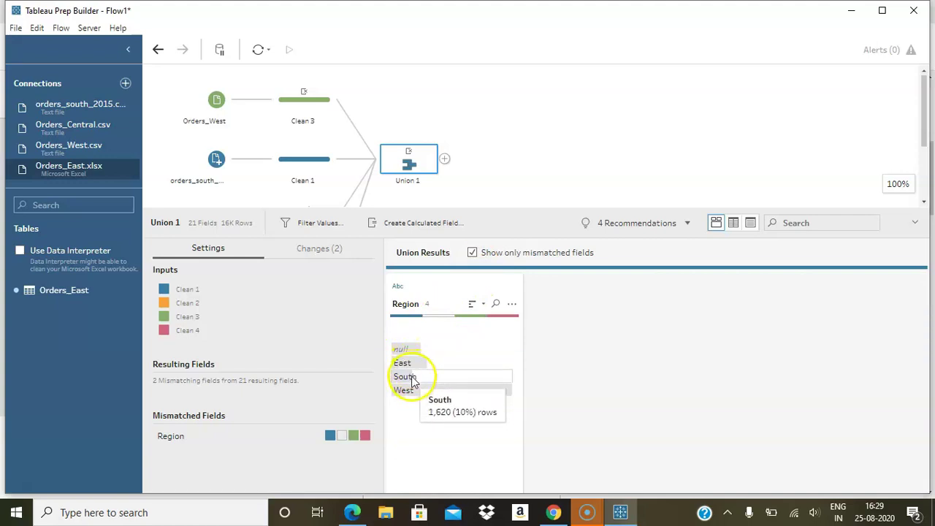
mouse_move(401, 352)
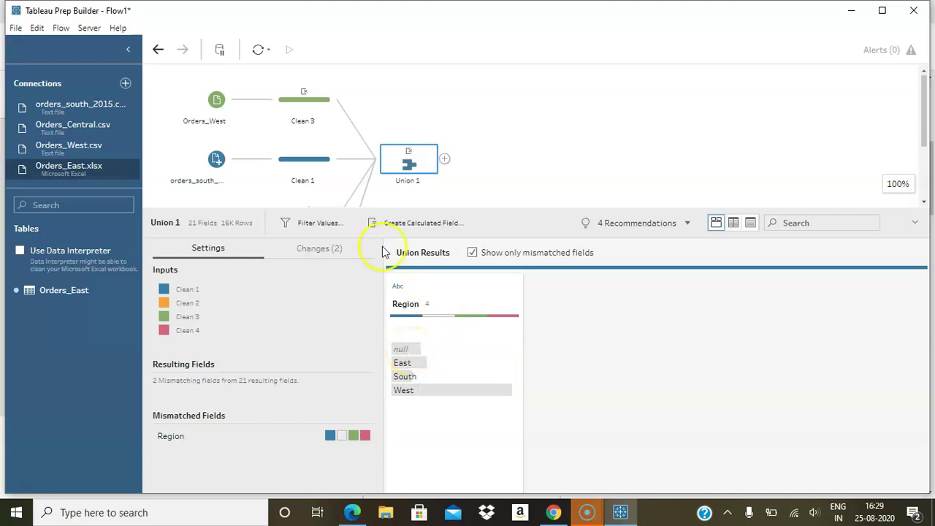
- Search the Clean 2 fields for "re" to check for a Region field
scroll(277, 156, down, 2)
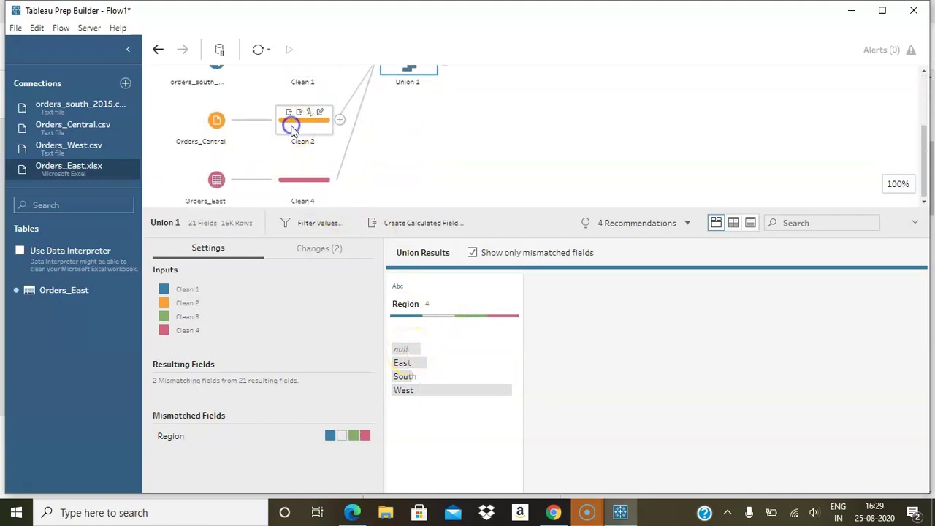
click(288, 132)
click(789, 222)
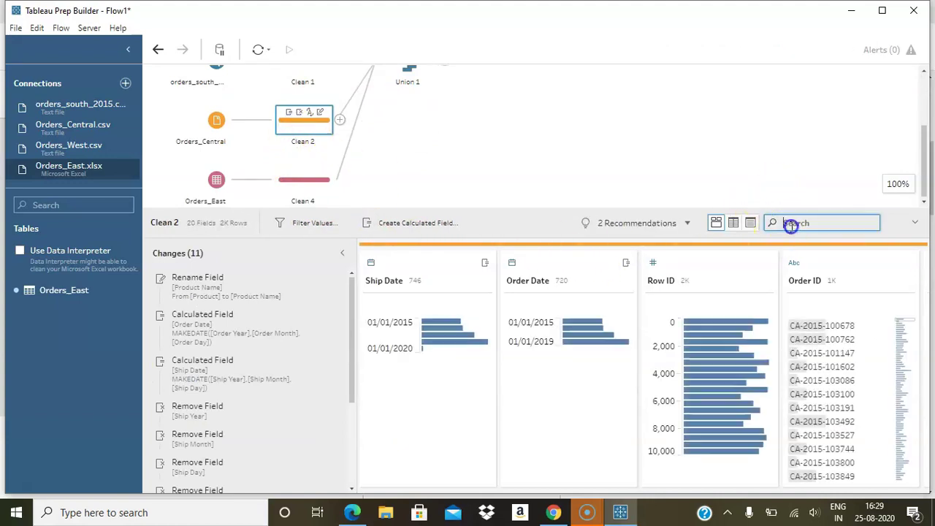
text(re)
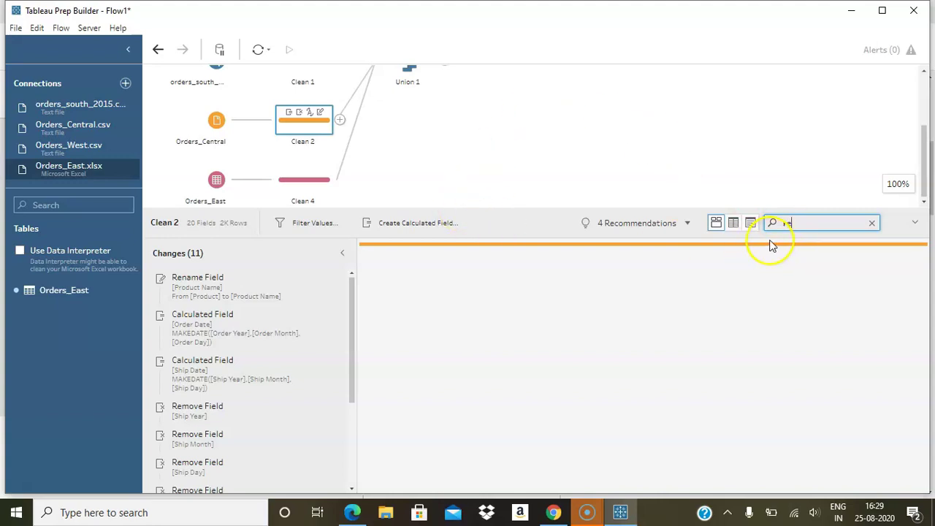
- Add a calculated field named Region with the value "Central" to Clean 2
click(422, 225)
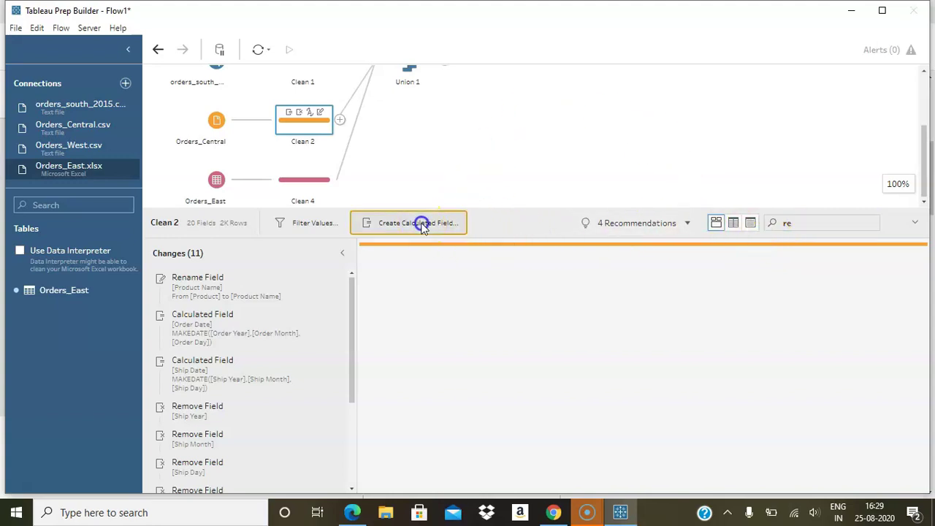
text(Region)
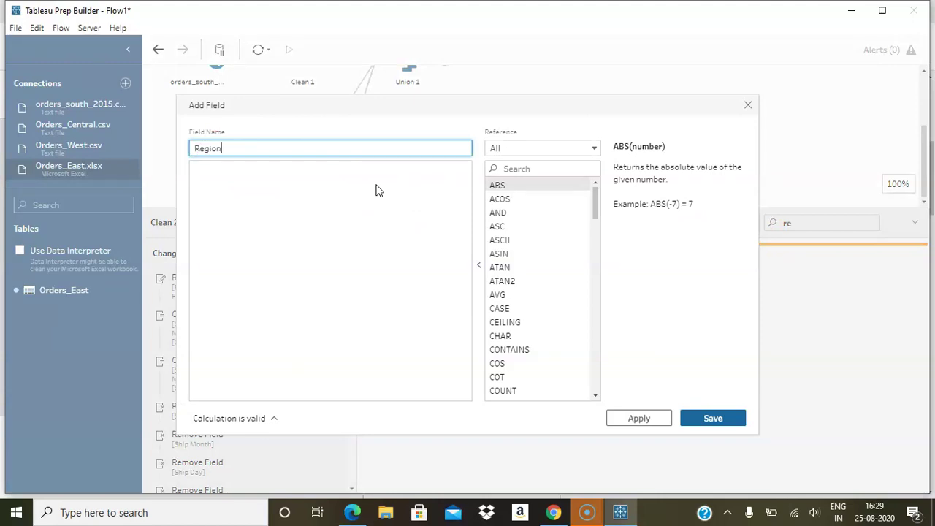
click(397, 209)
text("Ce)
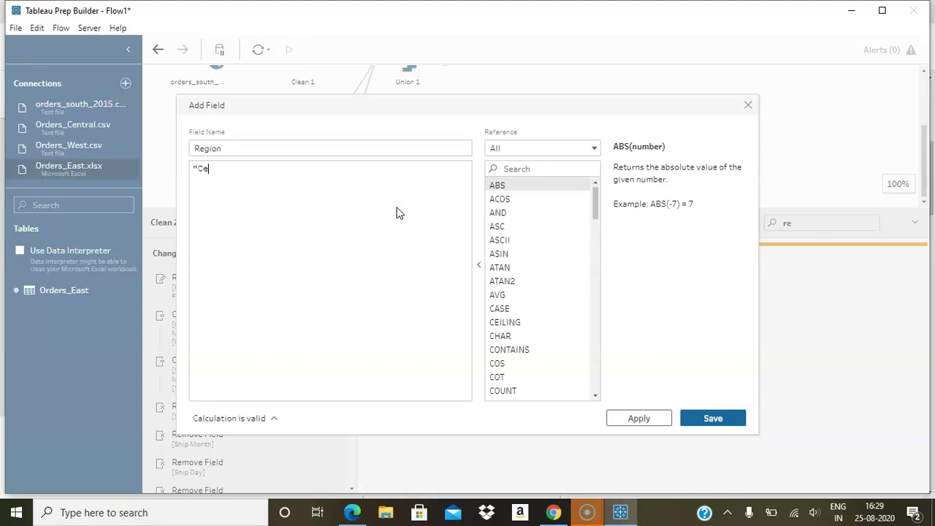
text(ntral")
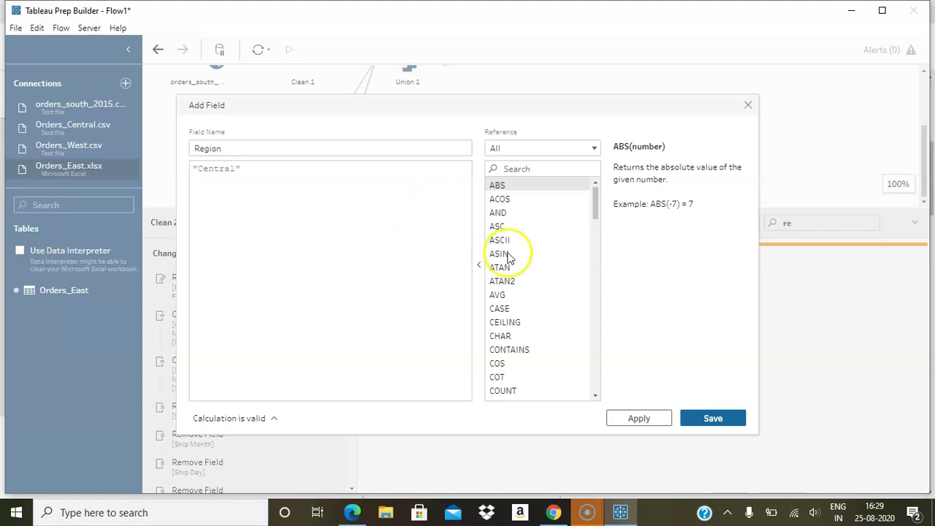
click(713, 421)
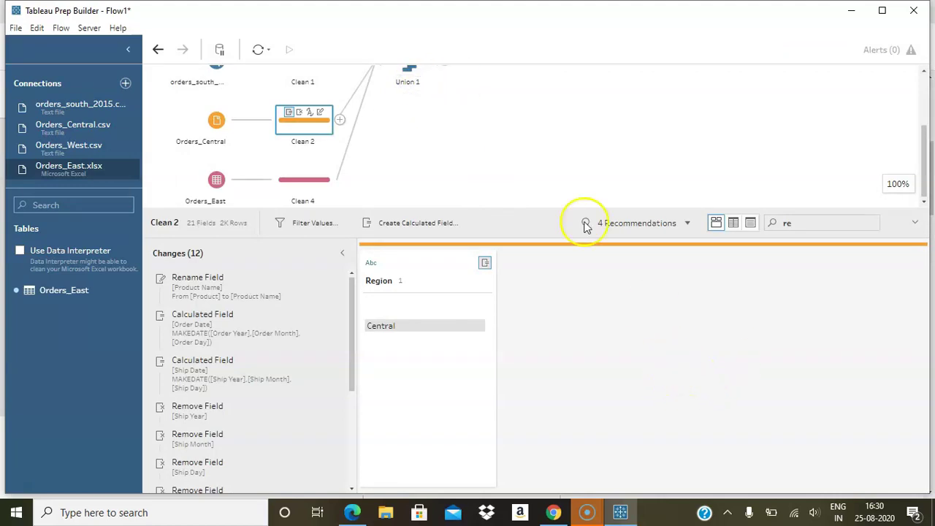
- Check the Union 1 results for remaining mismatched fields and look over the connected flow steps
click(419, 70)
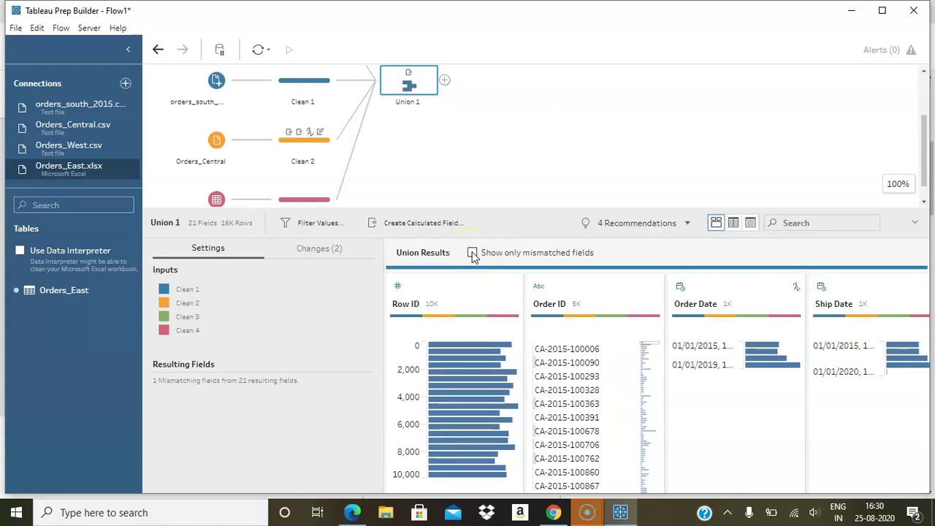
click(472, 252)
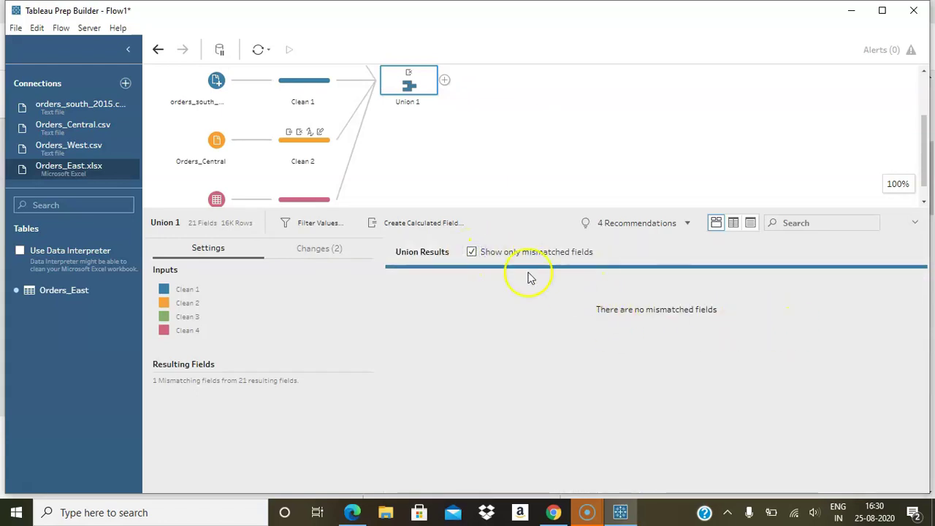
click(472, 253)
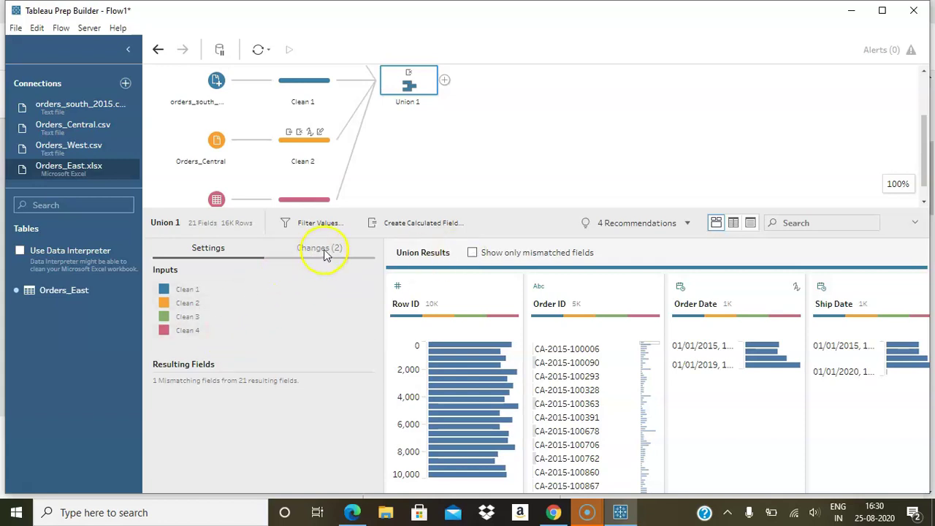
scroll(439, 151, up, 2)
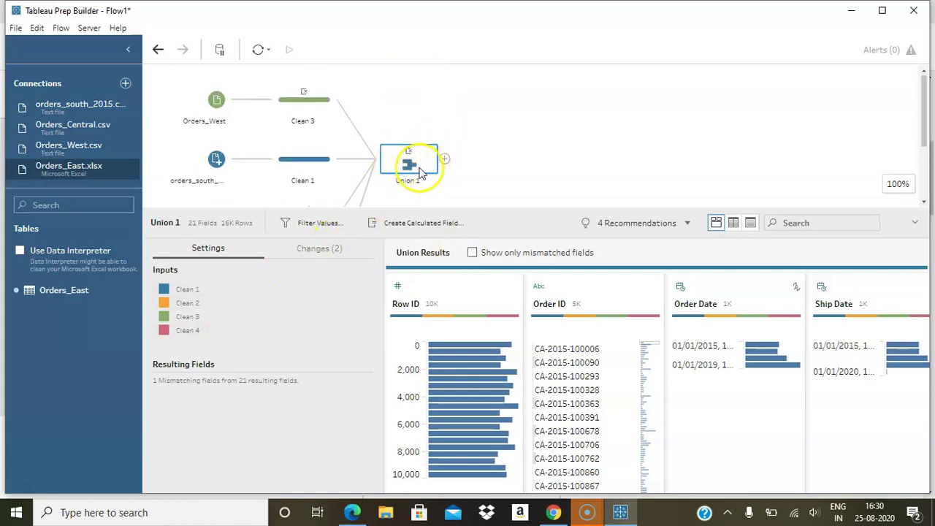
scroll(300, 139, down, 3)
scroll(305, 95, up, 3)
scroll(303, 183, down, 1)
scroll(301, 184, down, 1)
scroll(293, 183, down, 1)
scroll(296, 188, up, 1)
scroll(294, 186, up, 2)
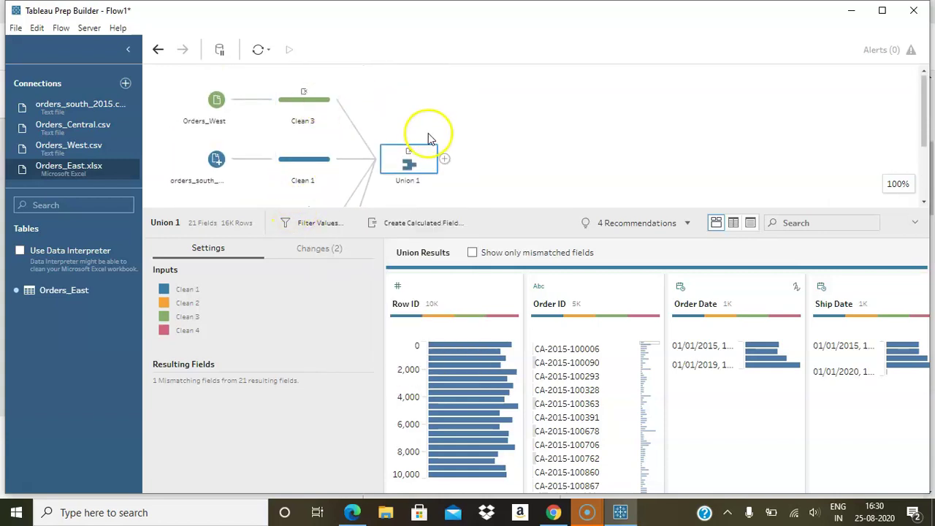
- Add an output step after Union 1 that saves to the extract file Superstore Data in Datasources, replacing the existing file
click(445, 158)
click(489, 275)
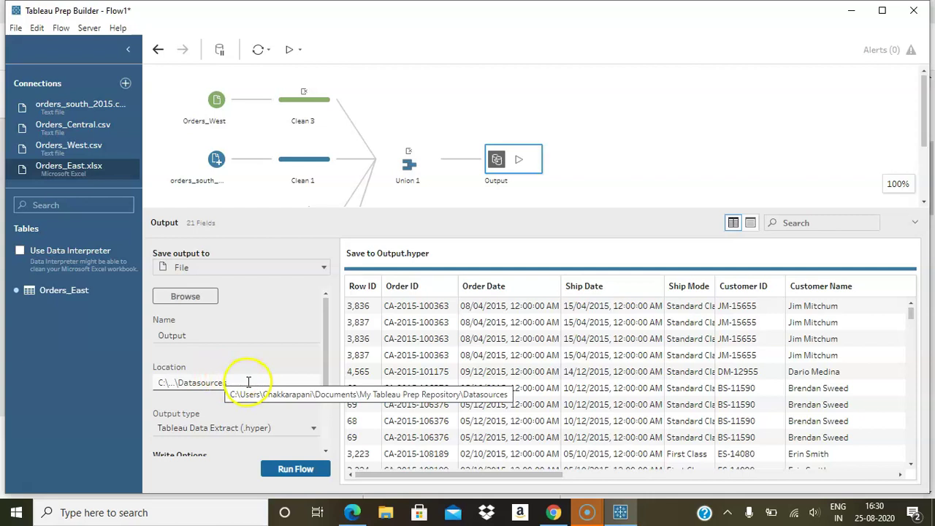
click(231, 337)
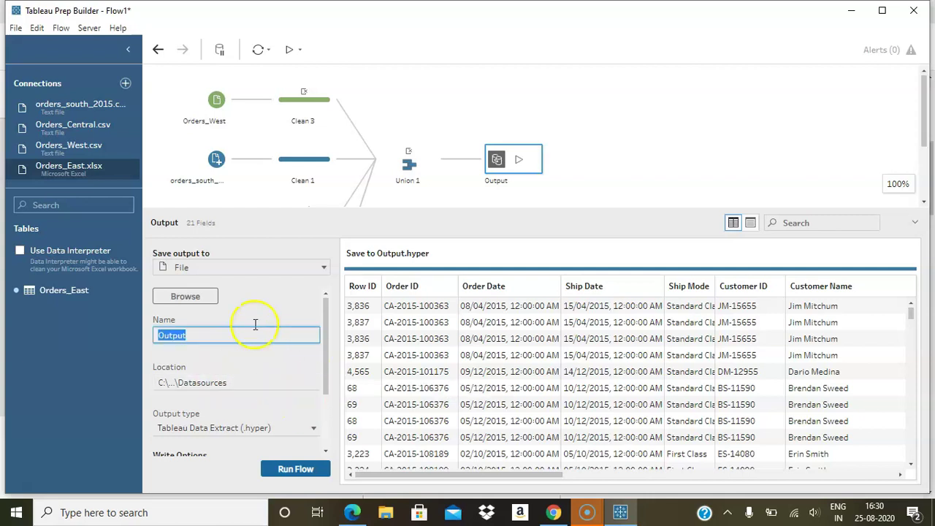
click(193, 297)
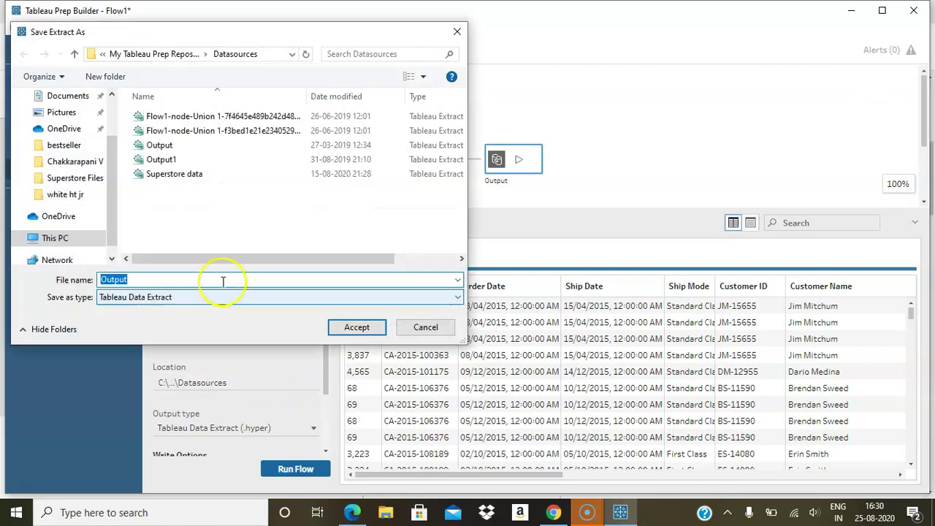
text(Superst)
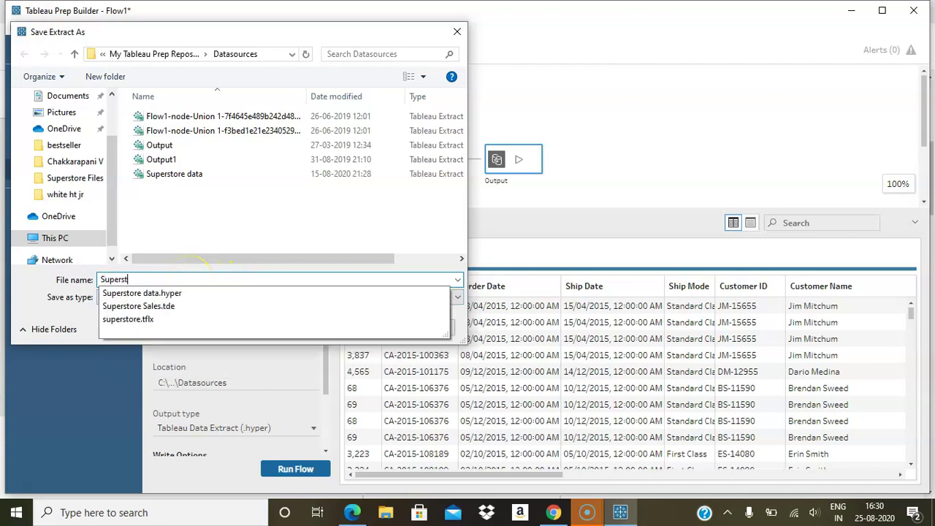
text(ore S)
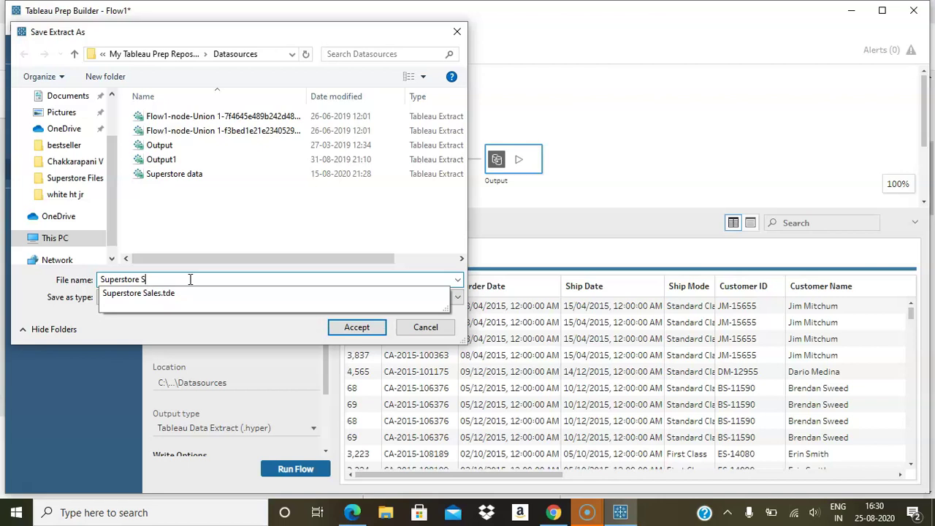
key(BackSpace)
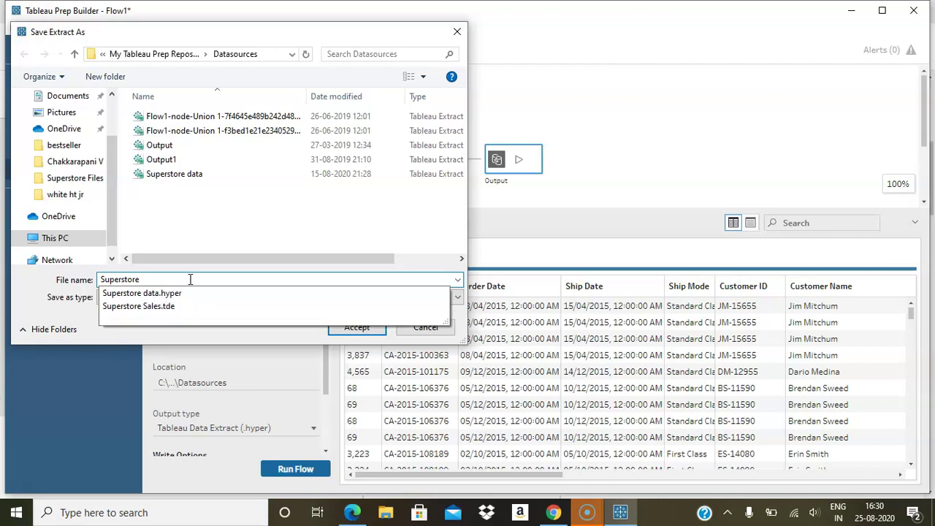
text(Data)
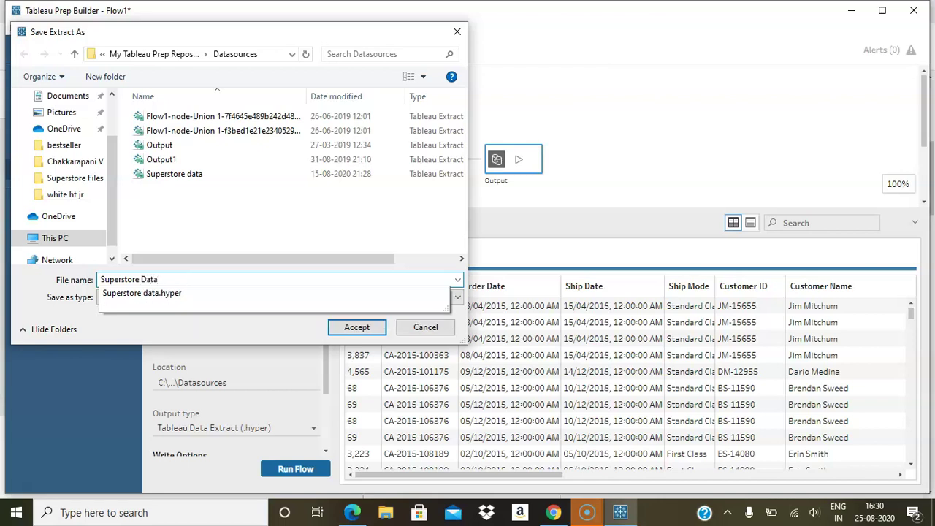
click(332, 327)
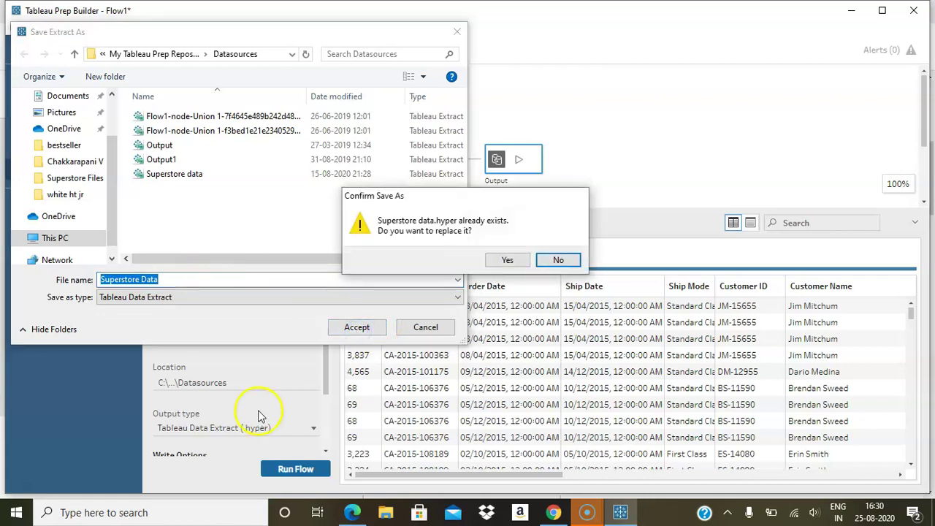
click(507, 260)
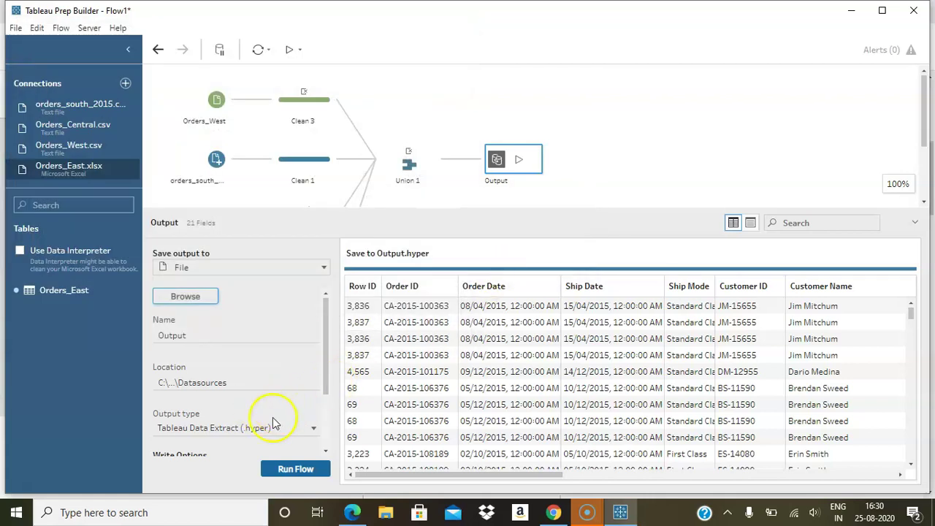
- Keep Tableau Data Extract (.hyper) as the output type and run the flow, replacing the existing output
click(271, 426)
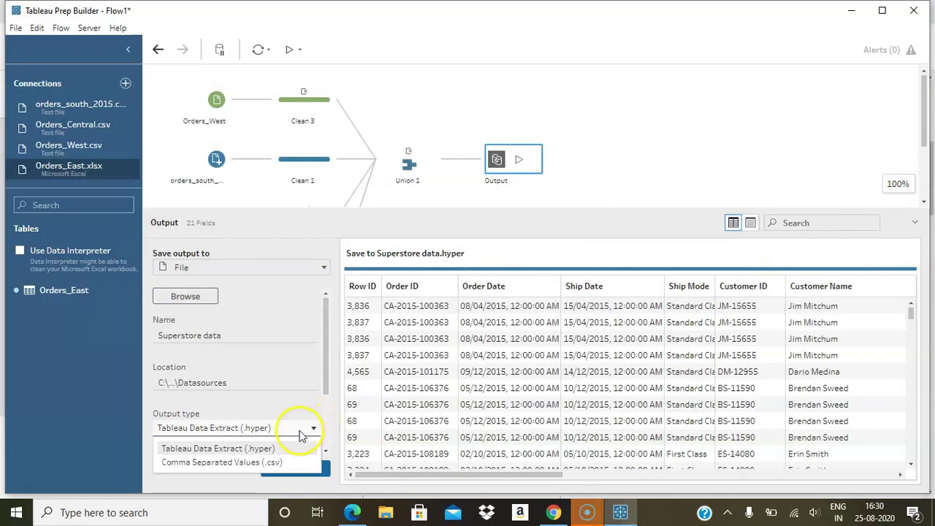
click(290, 369)
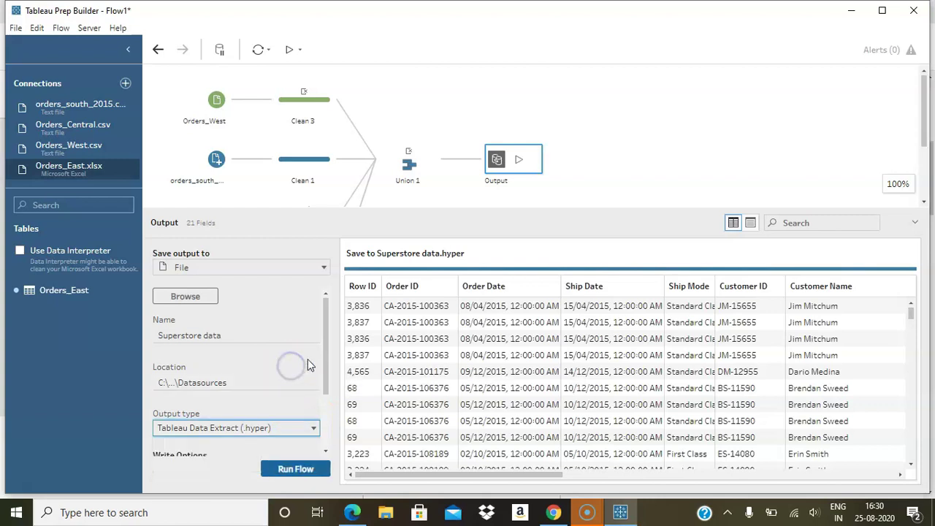
click(309, 468)
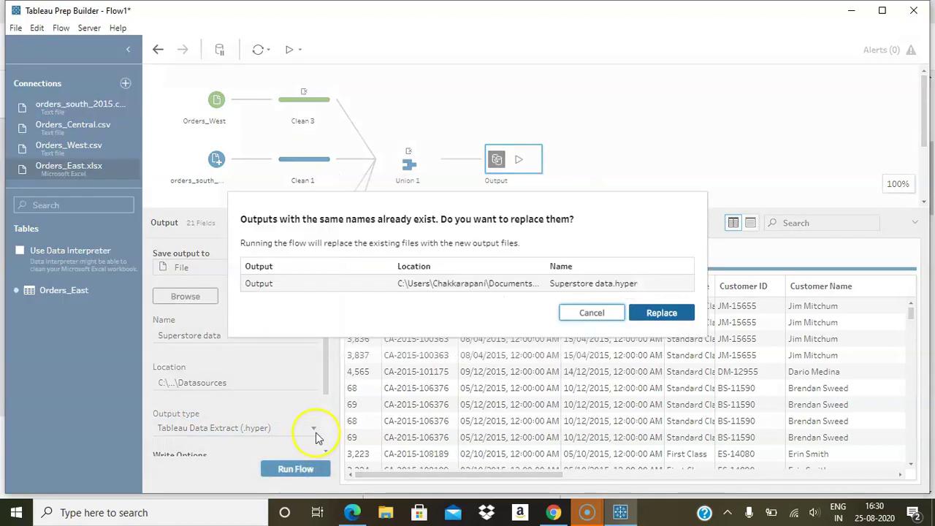
click(657, 314)
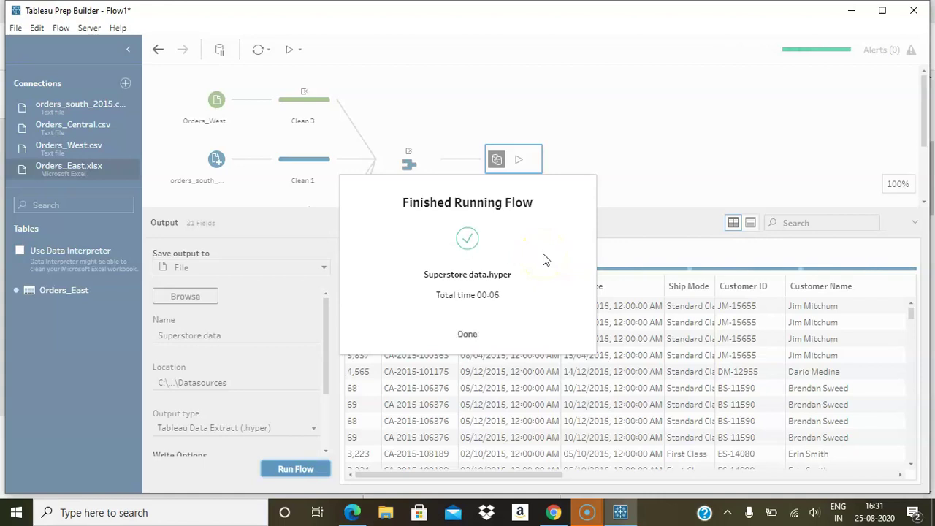
click(468, 334)
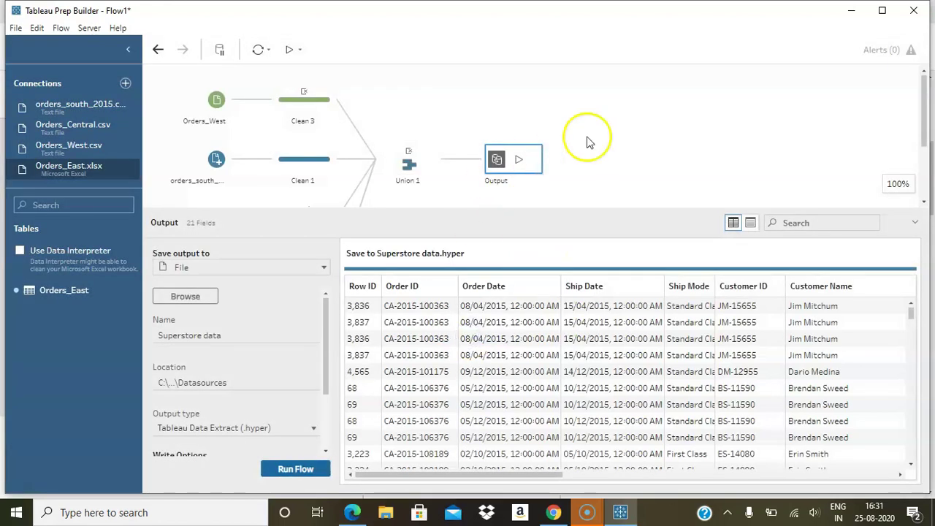
- Open the output's Datasources folder in File Explorer and sort it by date modified to locate the Superstore data extract
scroll(578, 183, down, 2)
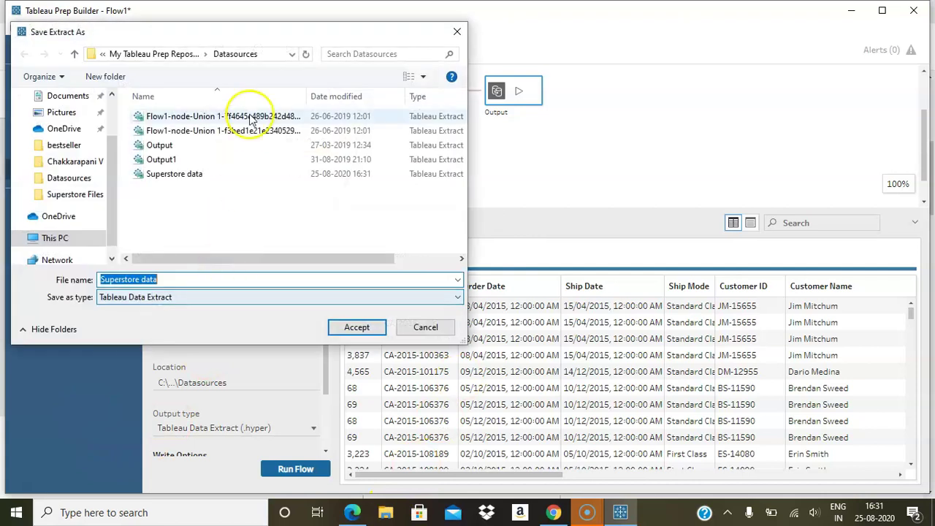
click(264, 53)
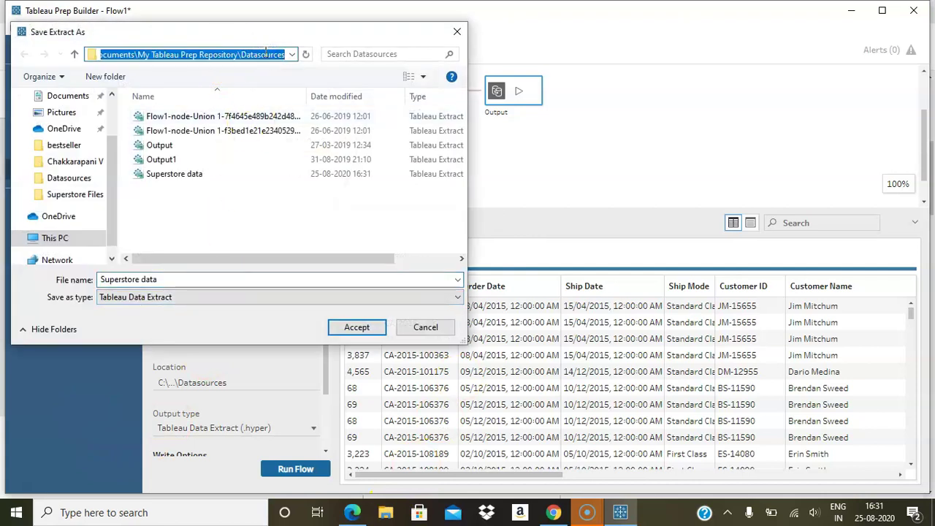
click(390, 511)
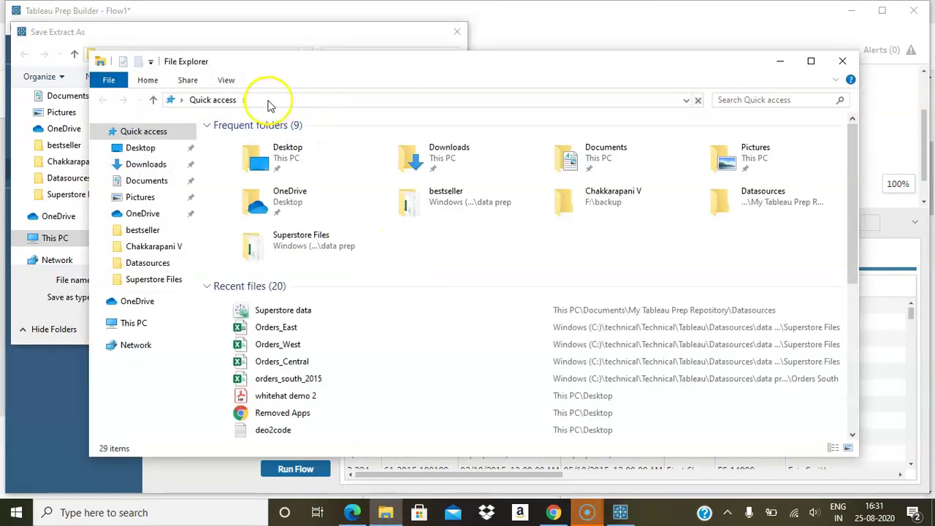
click(266, 101)
text(C:\Users\Chakkarapani\Documents\My Tableau Prep Repository\Datasources)
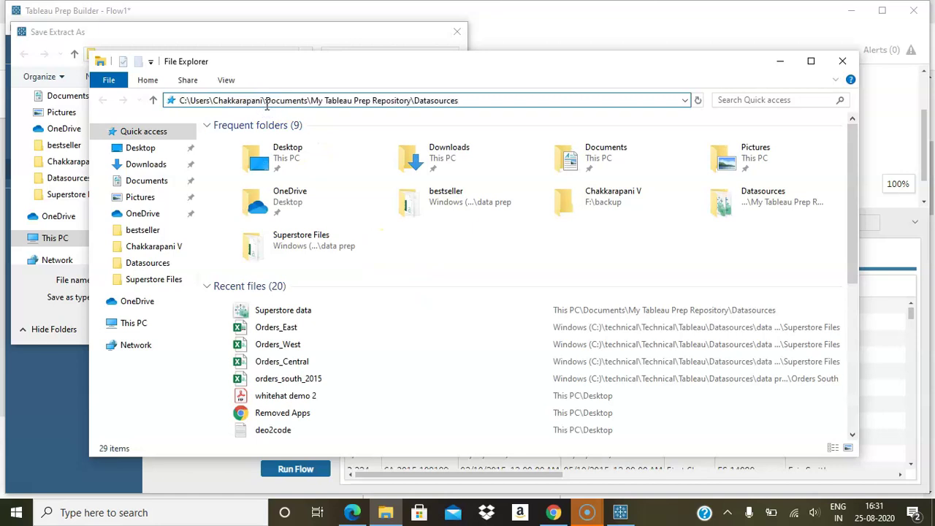
key(Return)
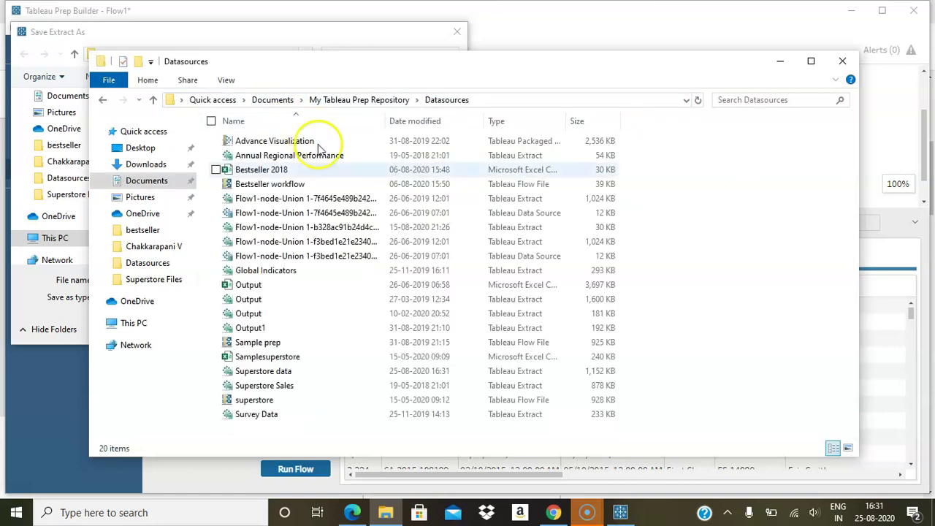
click(436, 121)
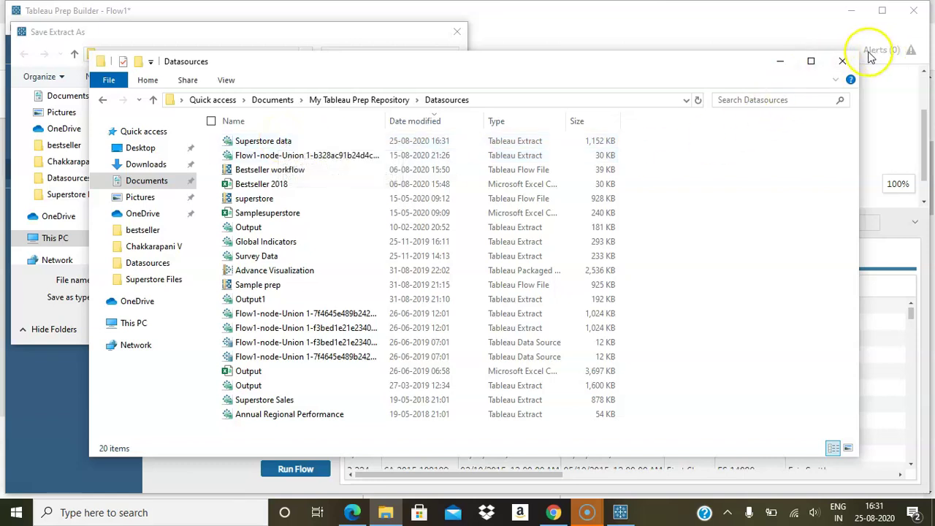
click(843, 60)
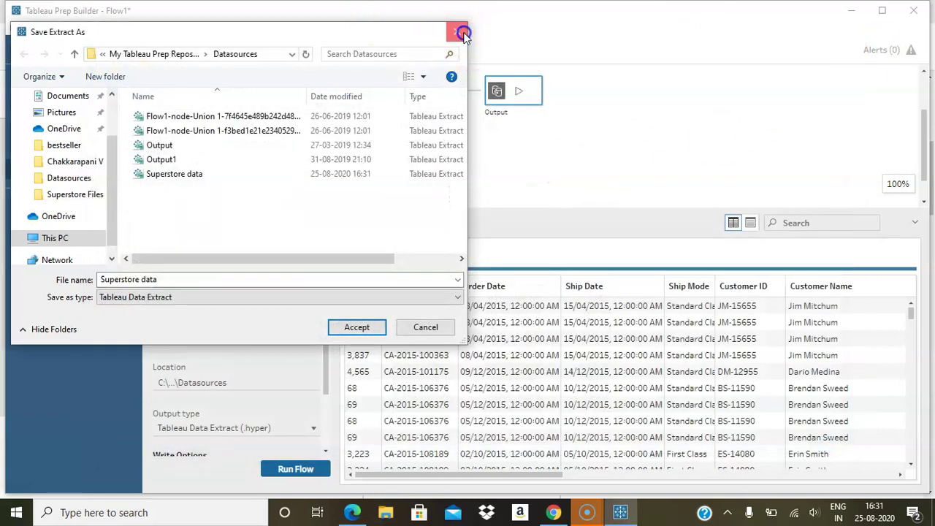
click(457, 31)
- Enlarge the flow pane to view the whole flow from the four order inputs to the output
scroll(231, 142, up, 3)
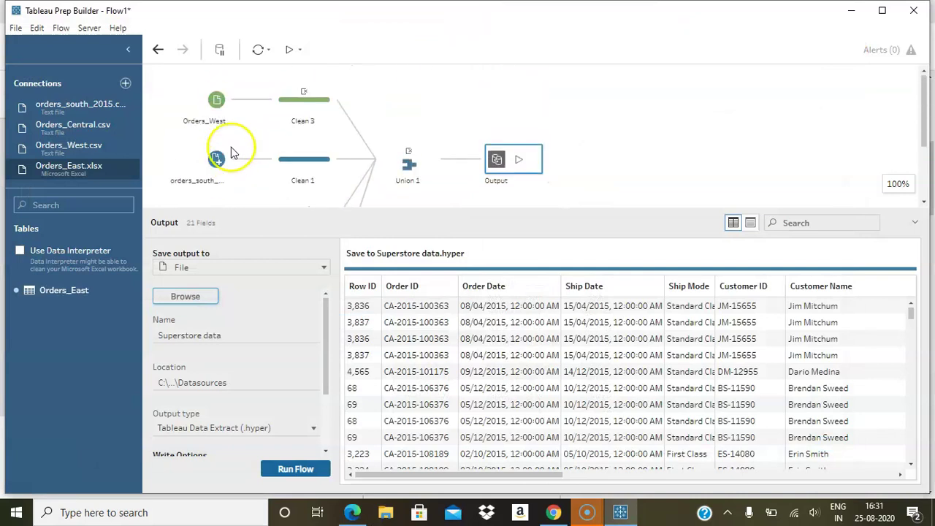
drag(318, 212, 304, 341)
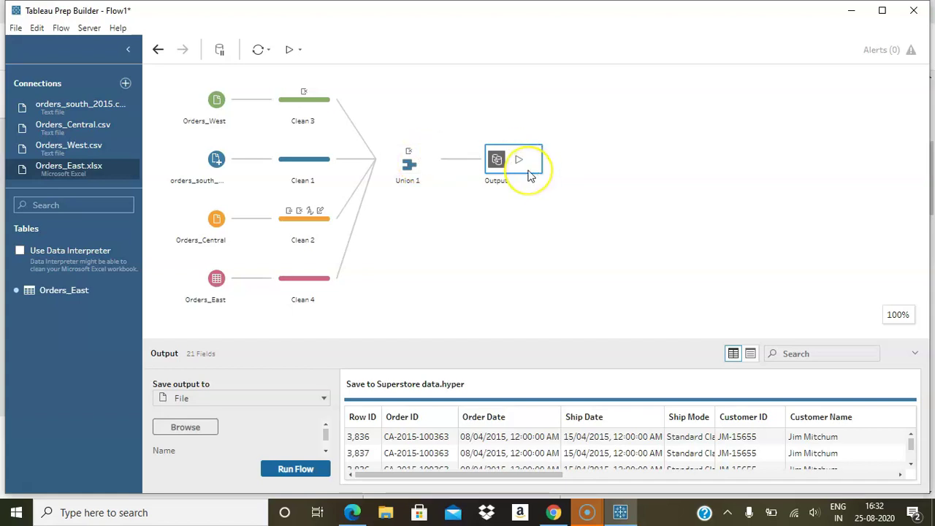
click(622, 215)
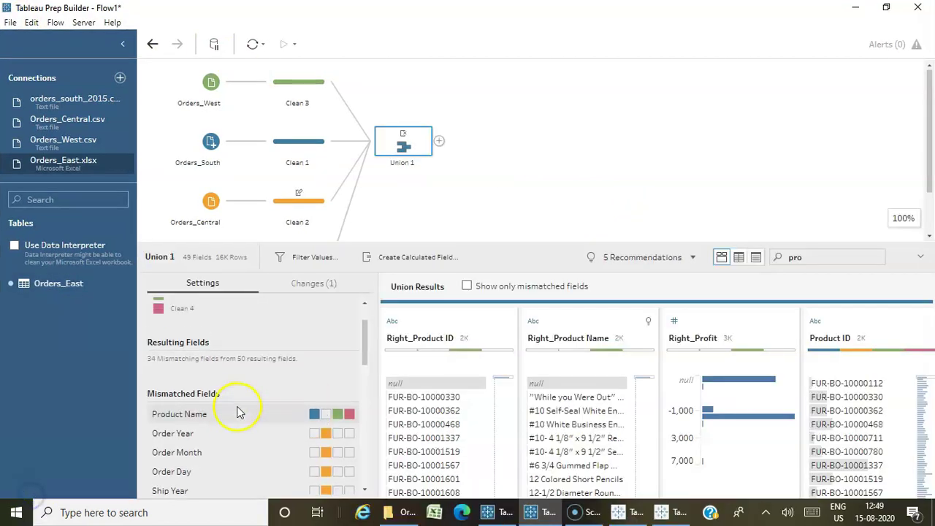
- Review the inputs and mismatched fields listed in the Union 1 settings
scroll(237, 412, up, 2)
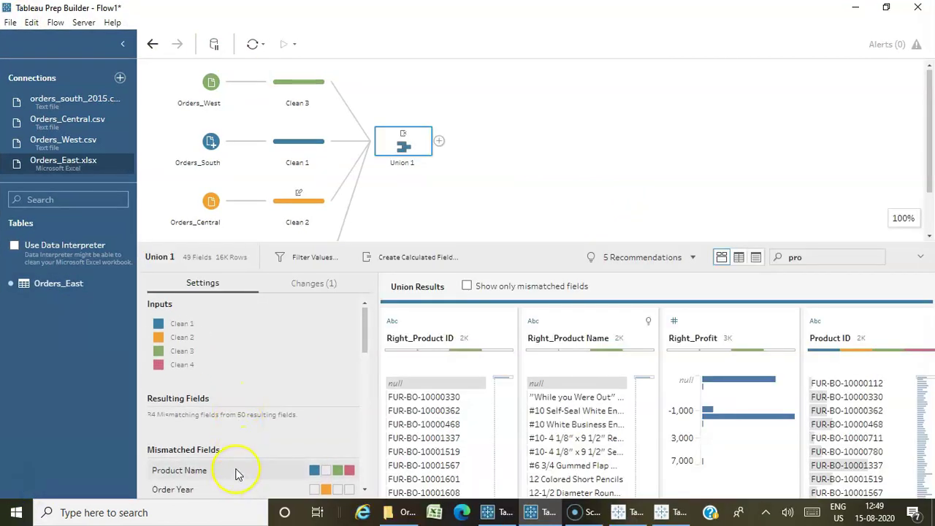